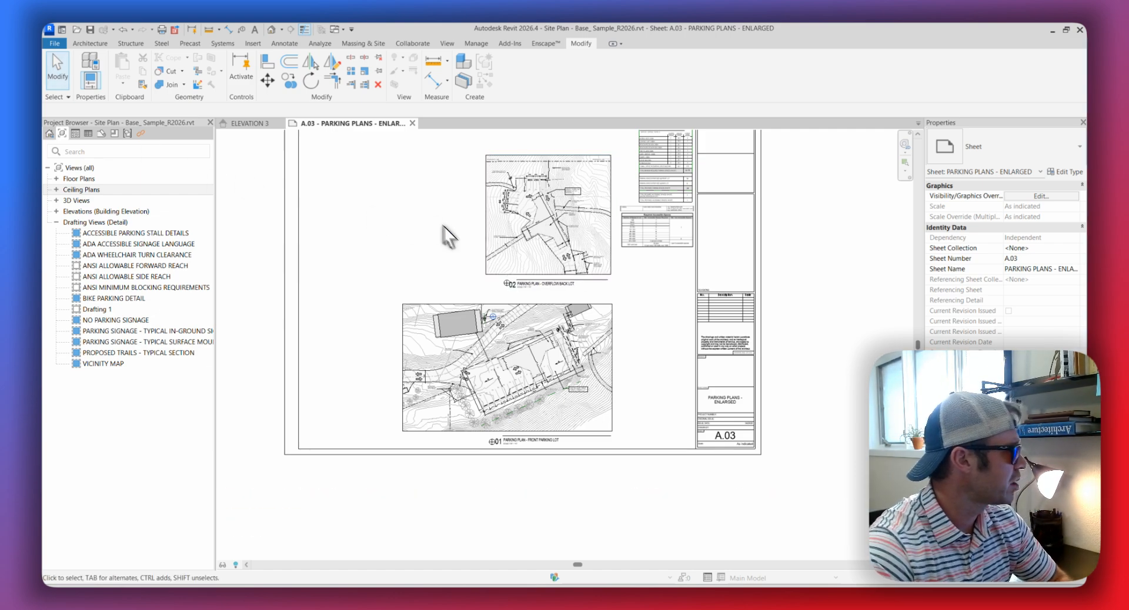
pyautogui.moveTo(441, 226); pyautogui.dragTo(536, 291, button='middle')
pyautogui.moveTo(554, 328); pyautogui.dragTo(481, 242, button='middle')
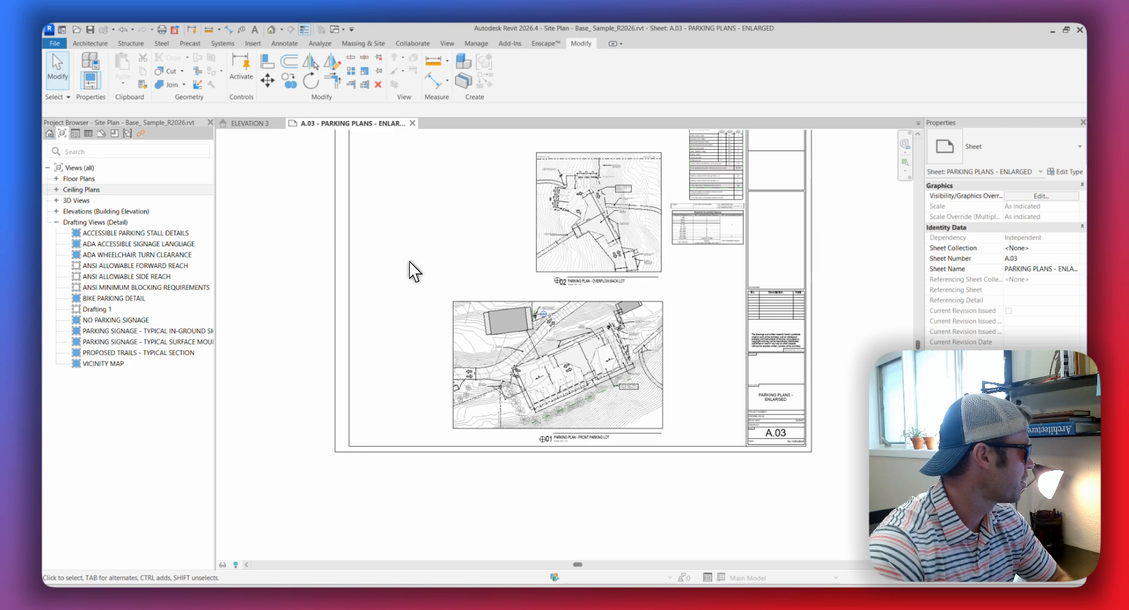
pyautogui.moveTo(351, 236); pyautogui.dragTo(413, 291, button='middle')
pyautogui.scroll(1, 412, 291)
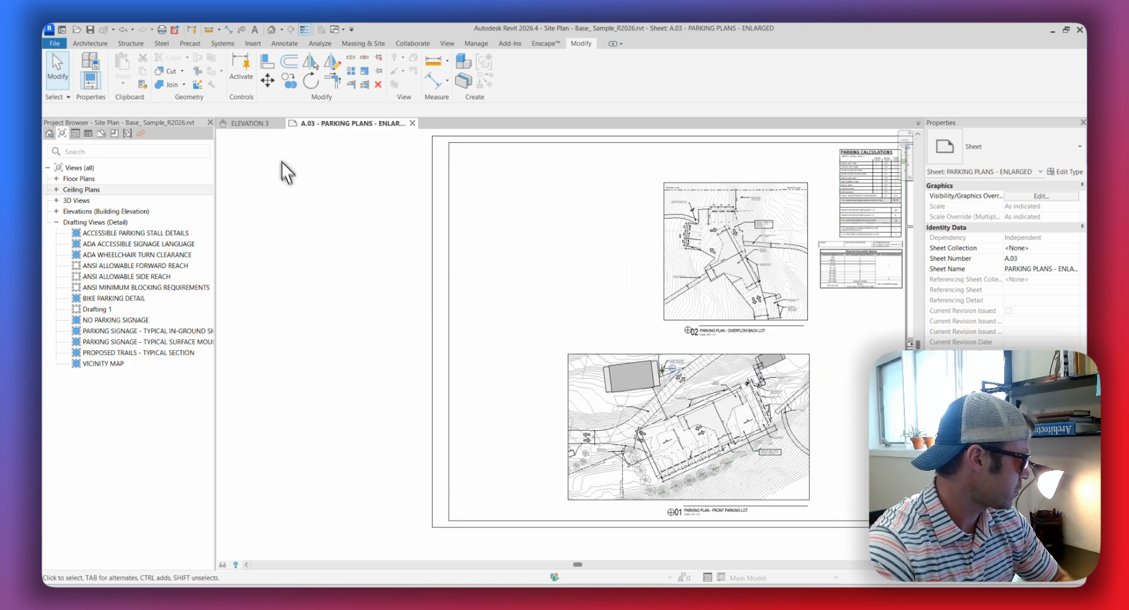
# Switch to the ELEVATION 3 view, dismiss the save reminder, and return to the PARKING PLANS - ENLARGED sheet.
pyautogui.click(262, 123)
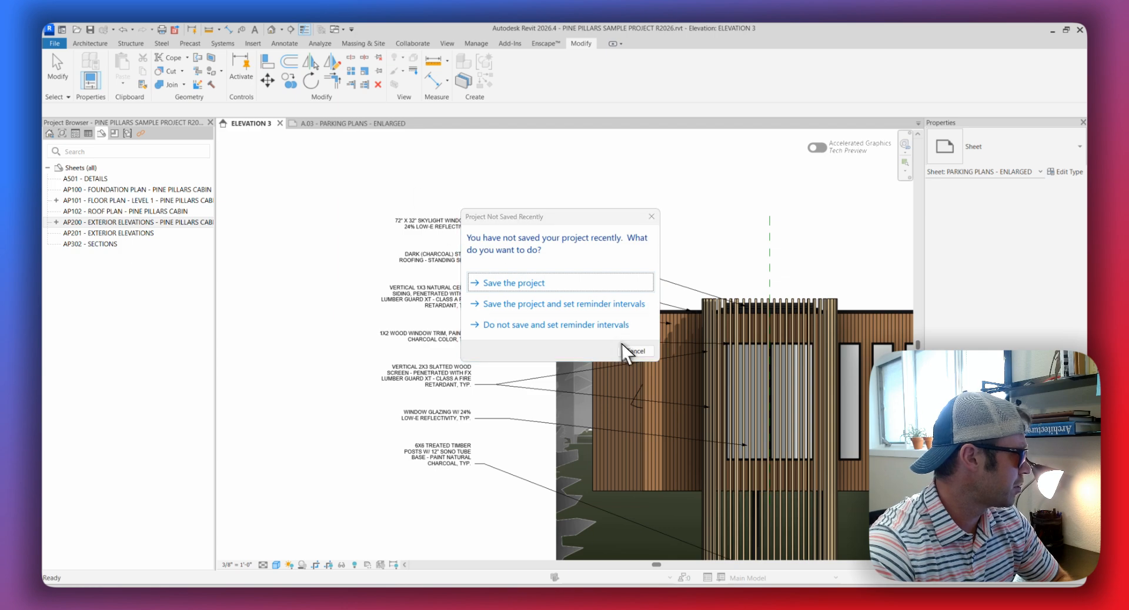
pyautogui.click(623, 347)
pyautogui.click(352, 122)
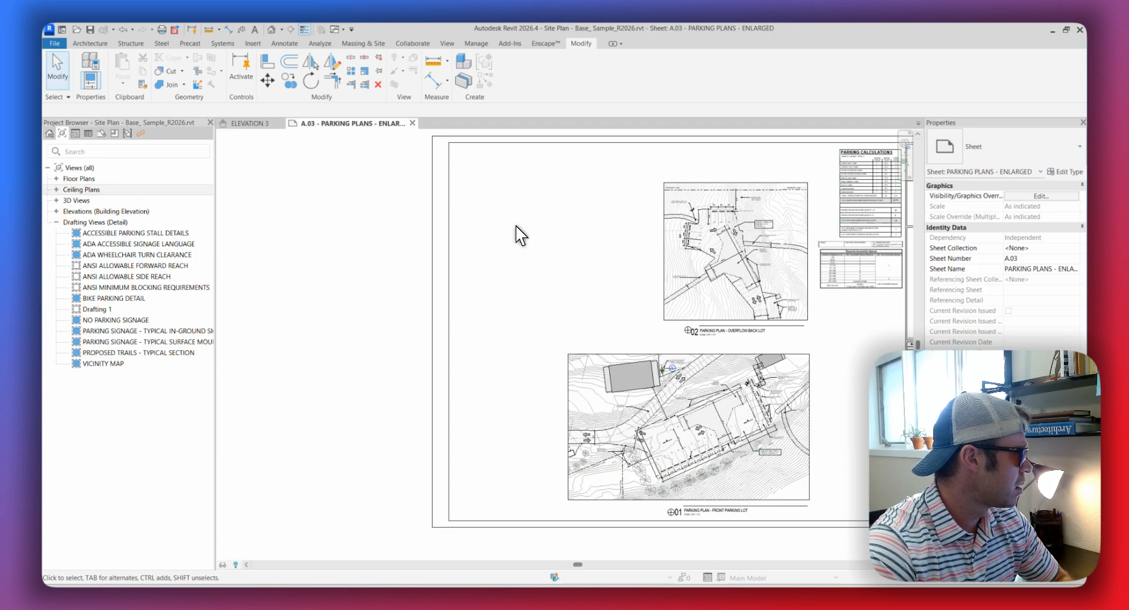
pyautogui.moveTo(516, 227); pyautogui.dragTo(368, 227, button='middle')
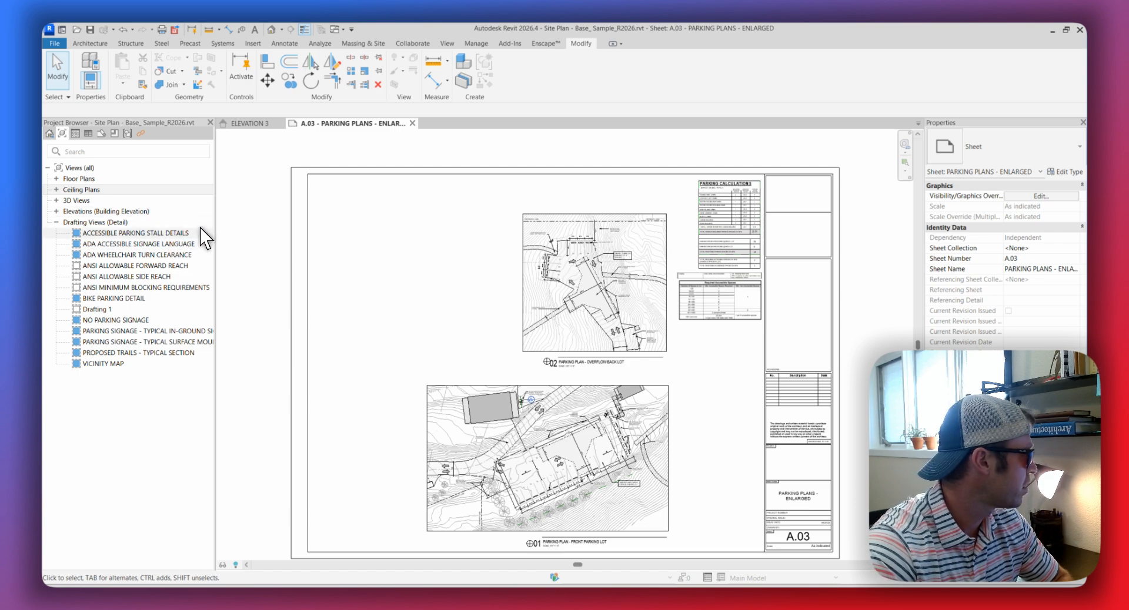
# Narrow the Project Browser slightly, show all its categories together, and look through the views, legends, schedules, sheets and families.
pyautogui.moveTo(214, 227); pyautogui.dragTo(205, 227)
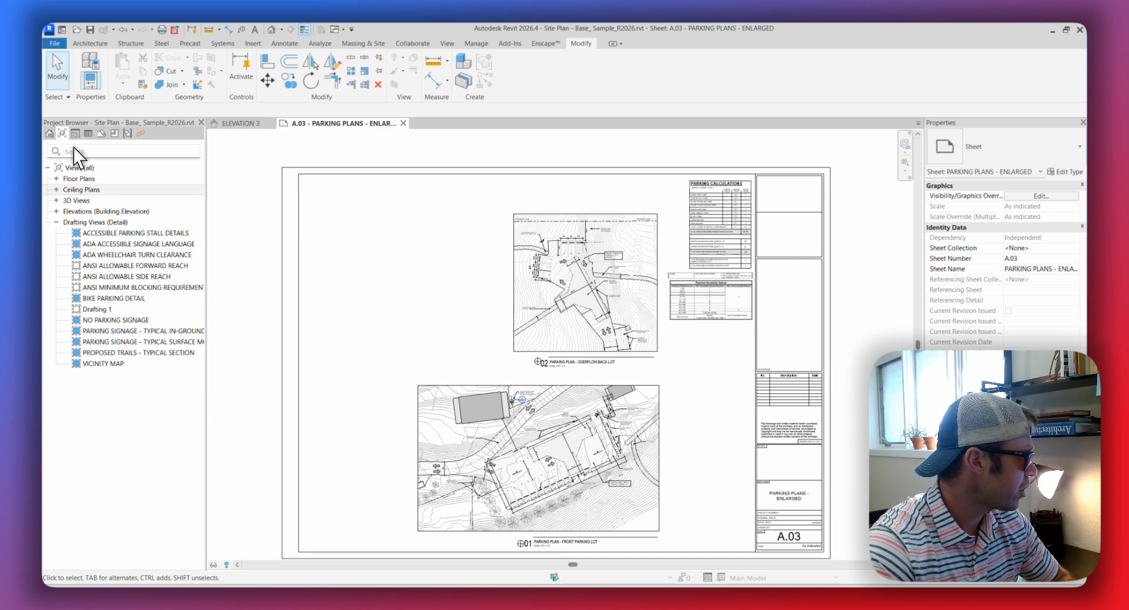
pyautogui.click(50, 136)
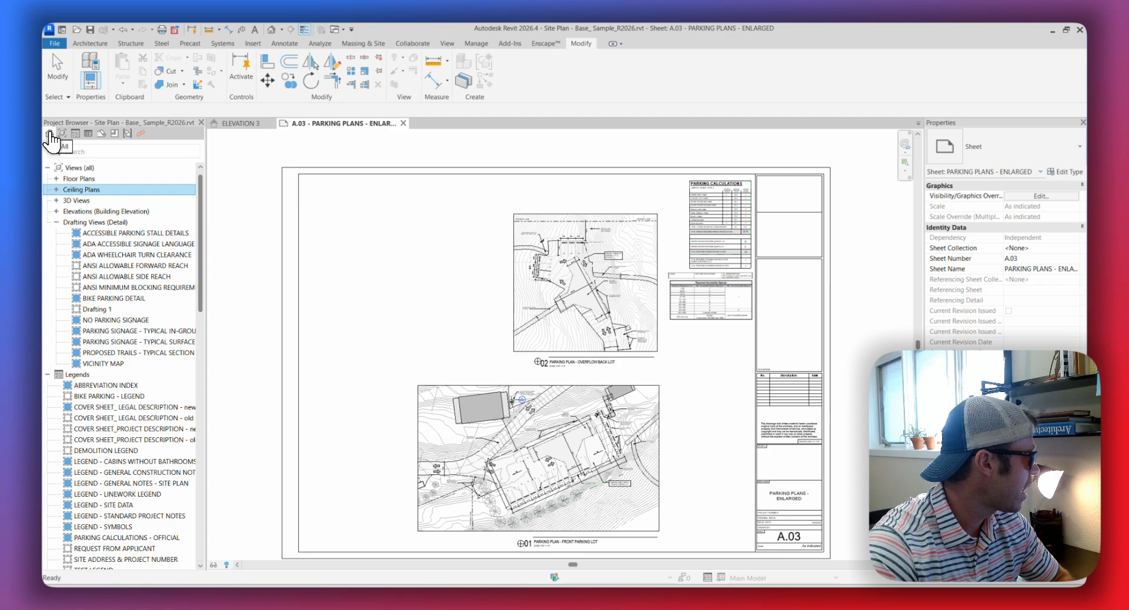
pyautogui.scroll(-20, 87, 267)
pyautogui.scroll(15, 117, 320)
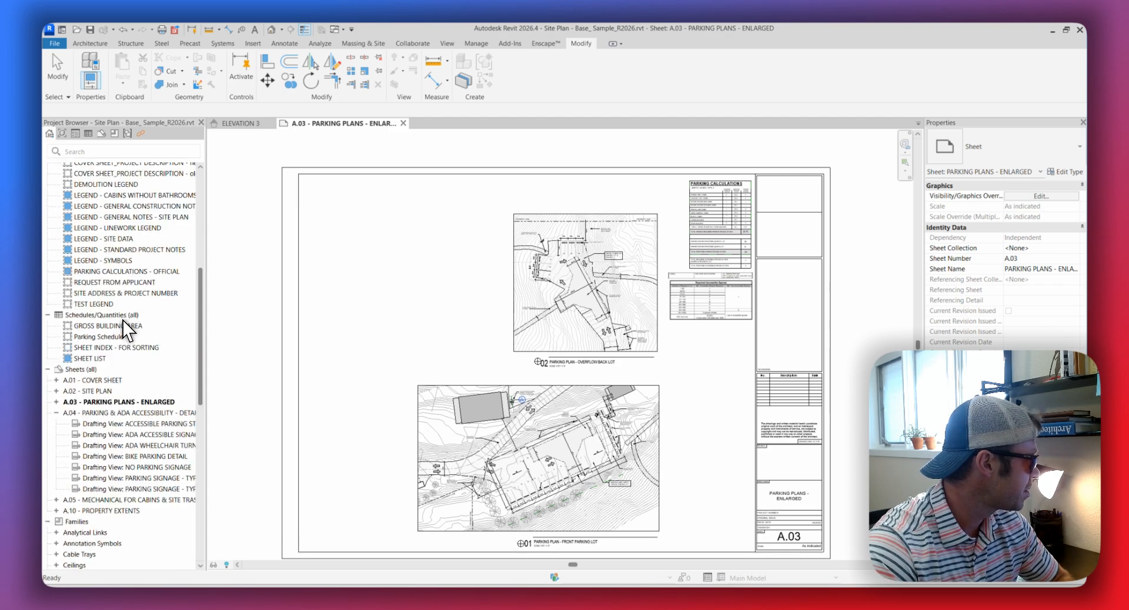
pyautogui.scroll(8, 122, 319)
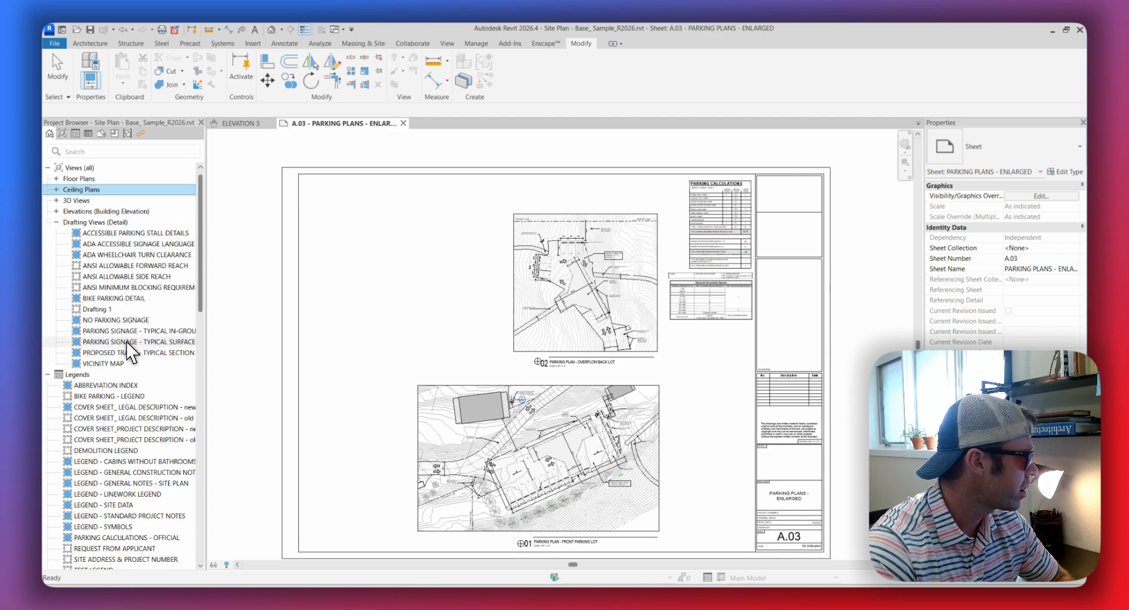
pyautogui.scroll(-5, 131, 288)
pyautogui.scroll(5, 147, 223)
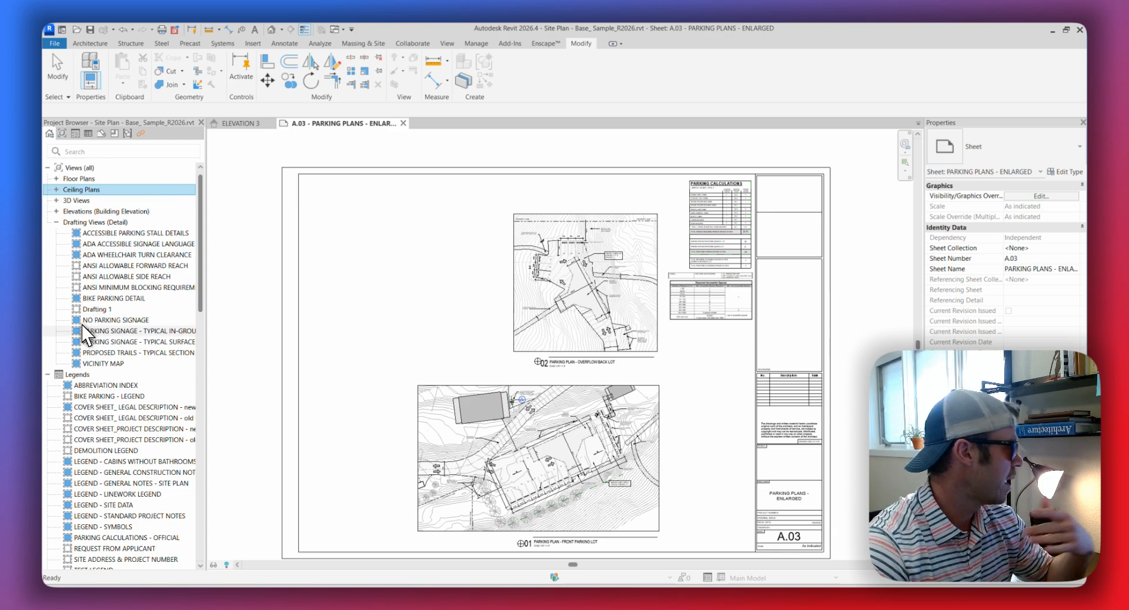
pyautogui.scroll(-4, 103, 320)
pyautogui.scroll(-9, 103, 320)
pyautogui.scroll(13, 94, 265)
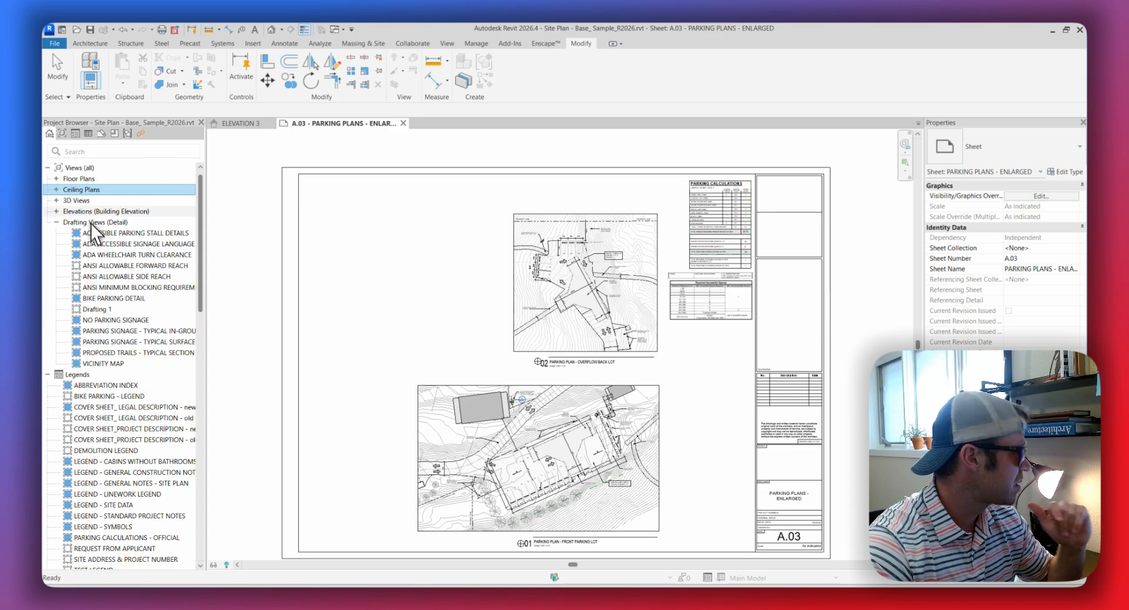
# Show the Project Browser's views, legends, schedules, sheets and families one category at a time.
pyautogui.click(62, 135)
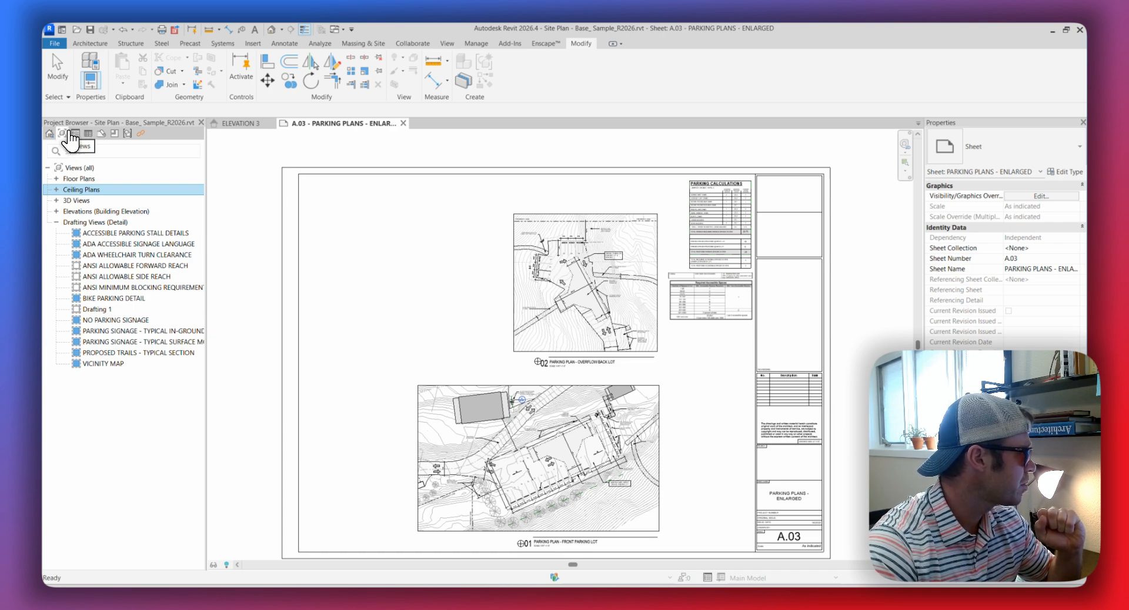
pyautogui.click(75, 133)
pyautogui.click(88, 134)
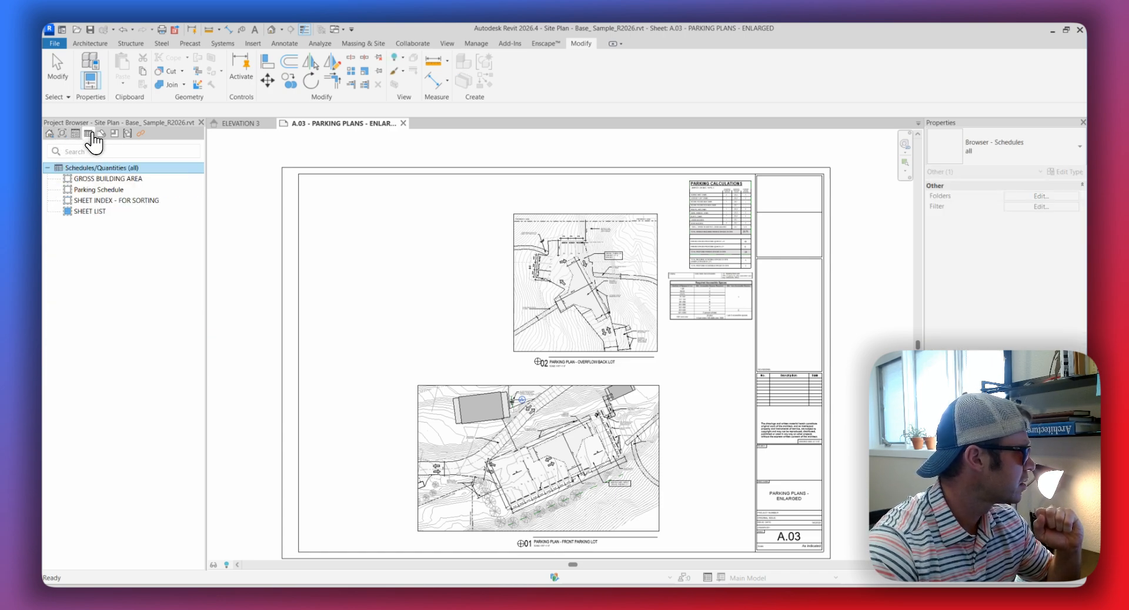
pyautogui.click(102, 135)
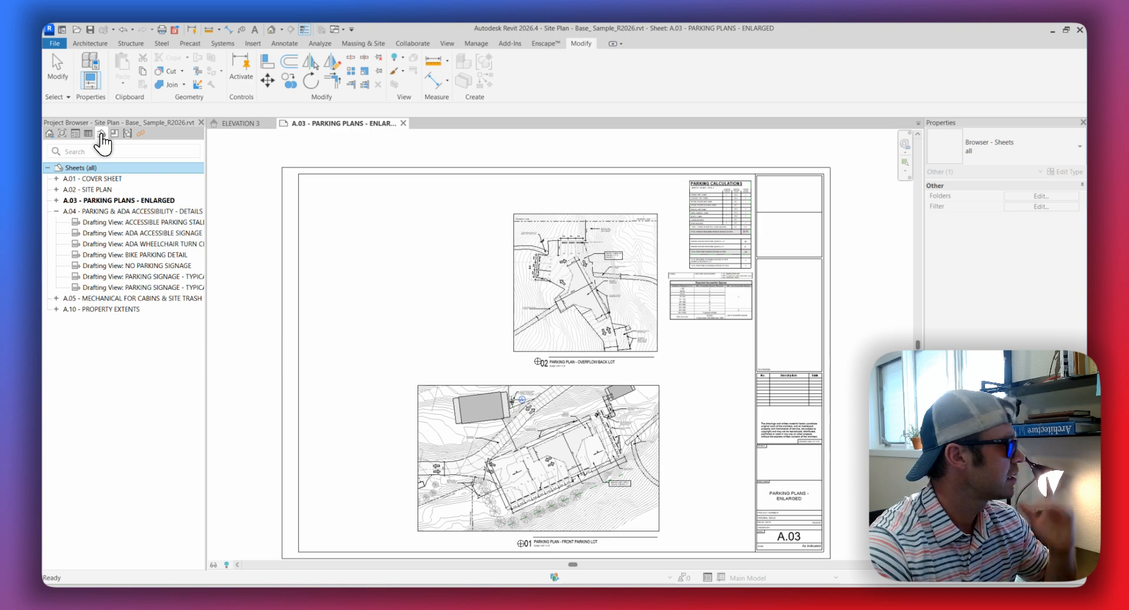
pyautogui.click(127, 133)
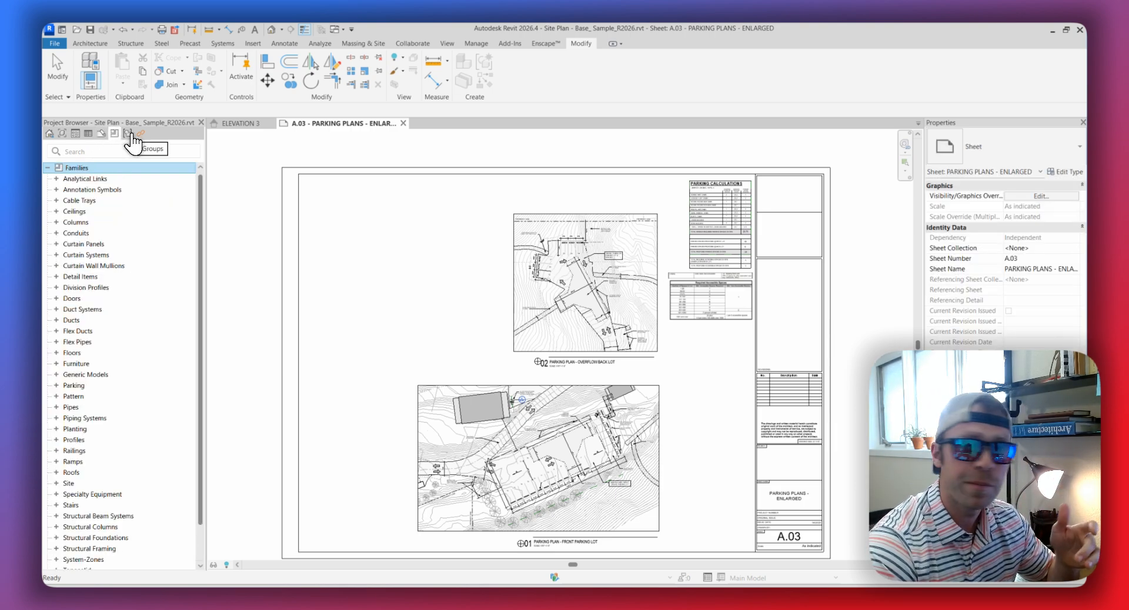
# Search the project's families for DUCT and clear the search.
pyautogui.click(102, 151)
pyautogui.write('DUCT')
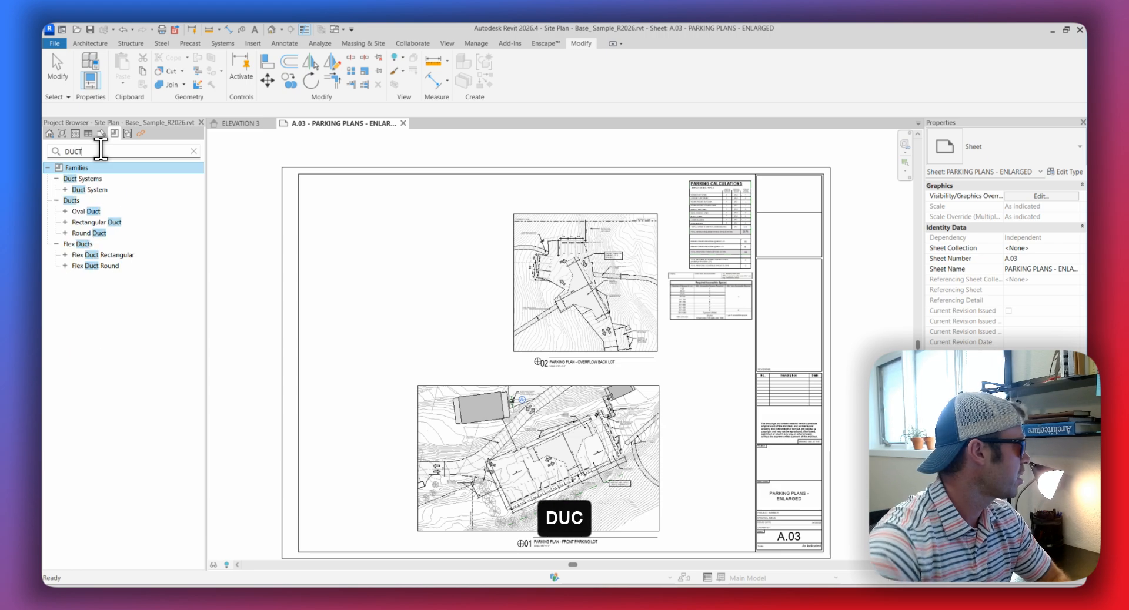
pyautogui.click(194, 151)
# Review the Project Browser's groups and Revit links, and revisit the families, sheets and legends categories.
pyautogui.click(127, 134)
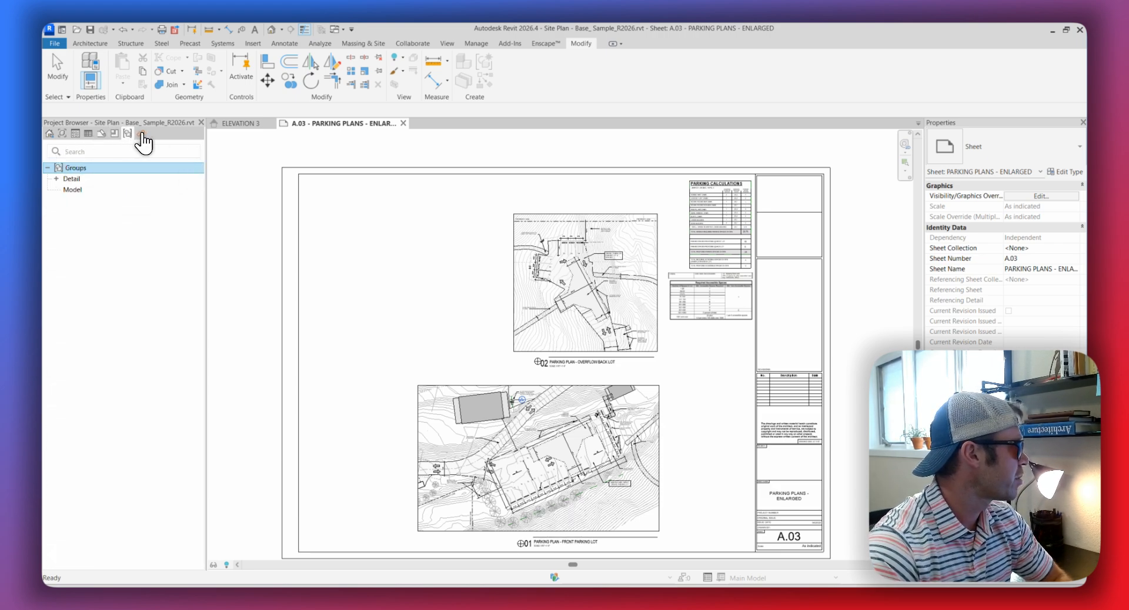
pyautogui.click(141, 134)
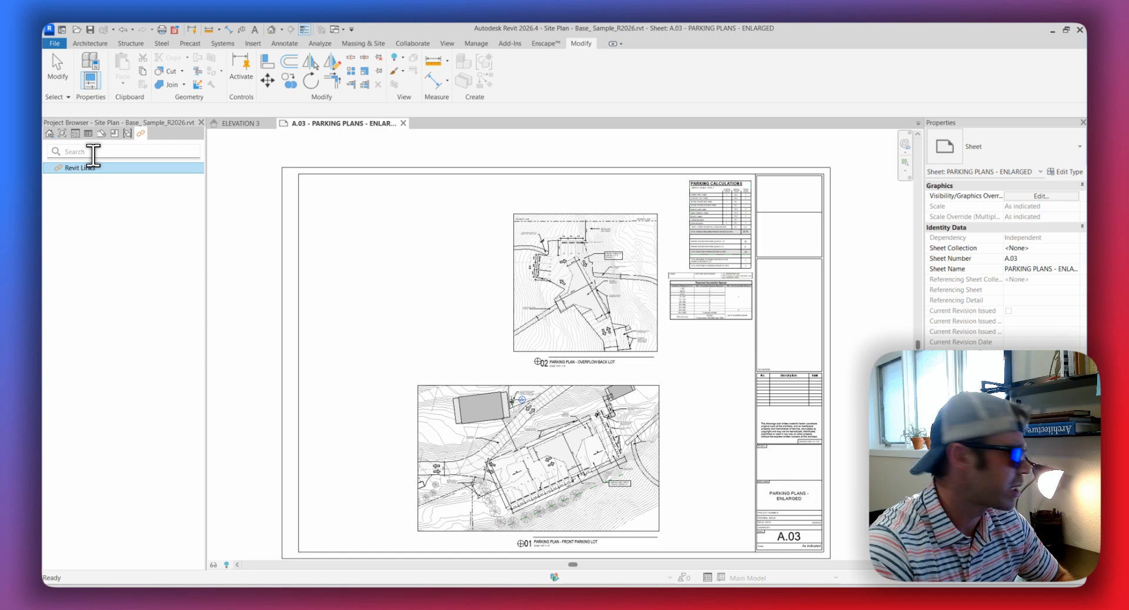
pyautogui.click(115, 134)
pyautogui.click(101, 134)
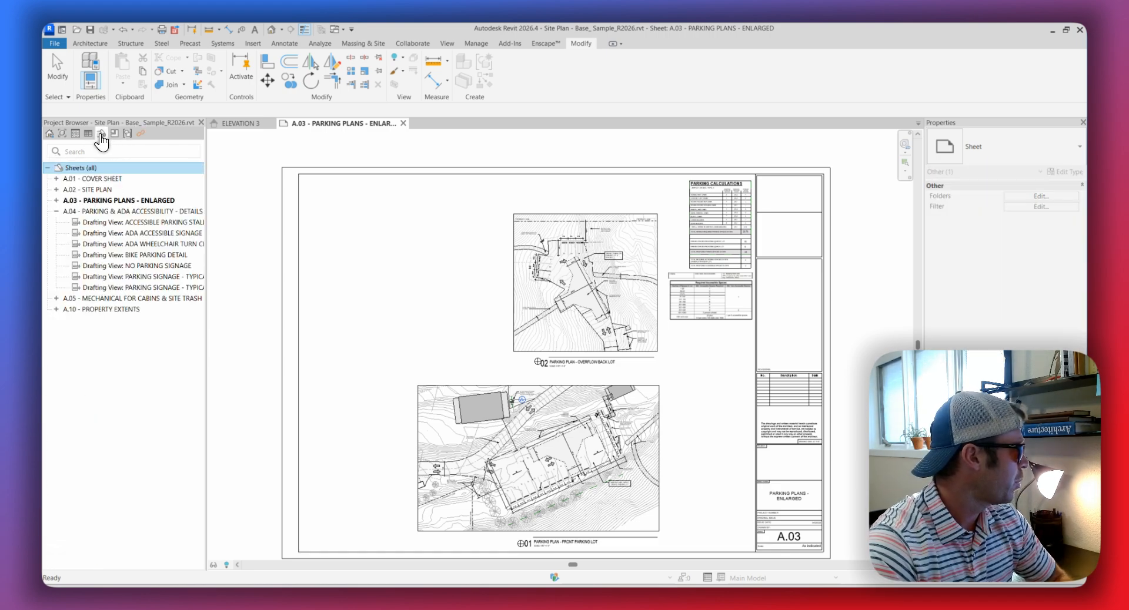
pyautogui.click(118, 201)
pyautogui.click(75, 135)
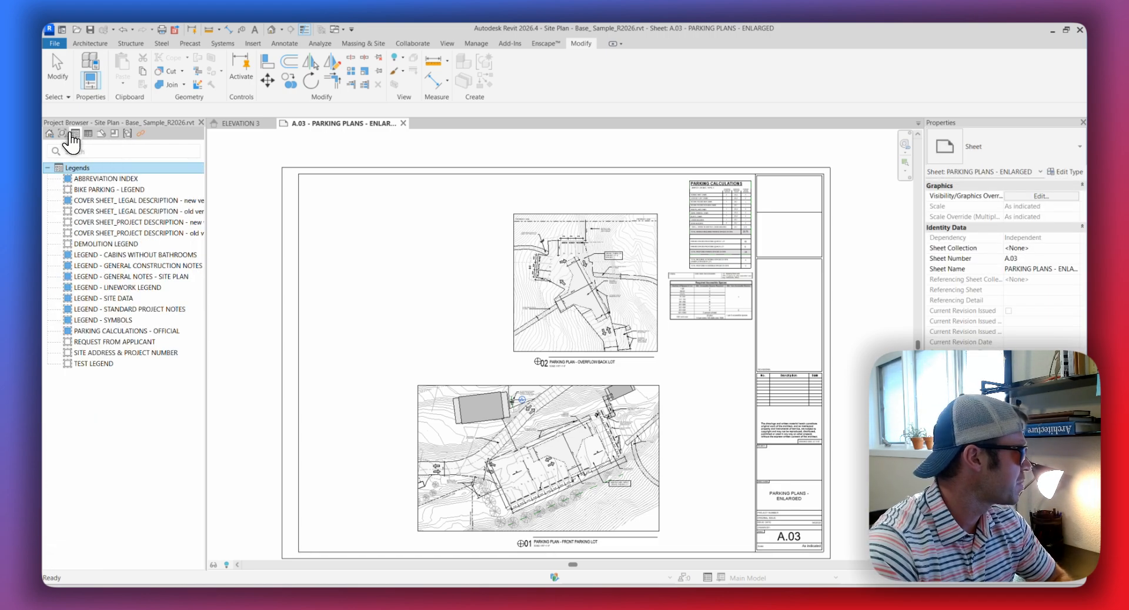
# Limit the Project Browser to views, search them for PARKING, and clear the search.
pyautogui.click(62, 133)
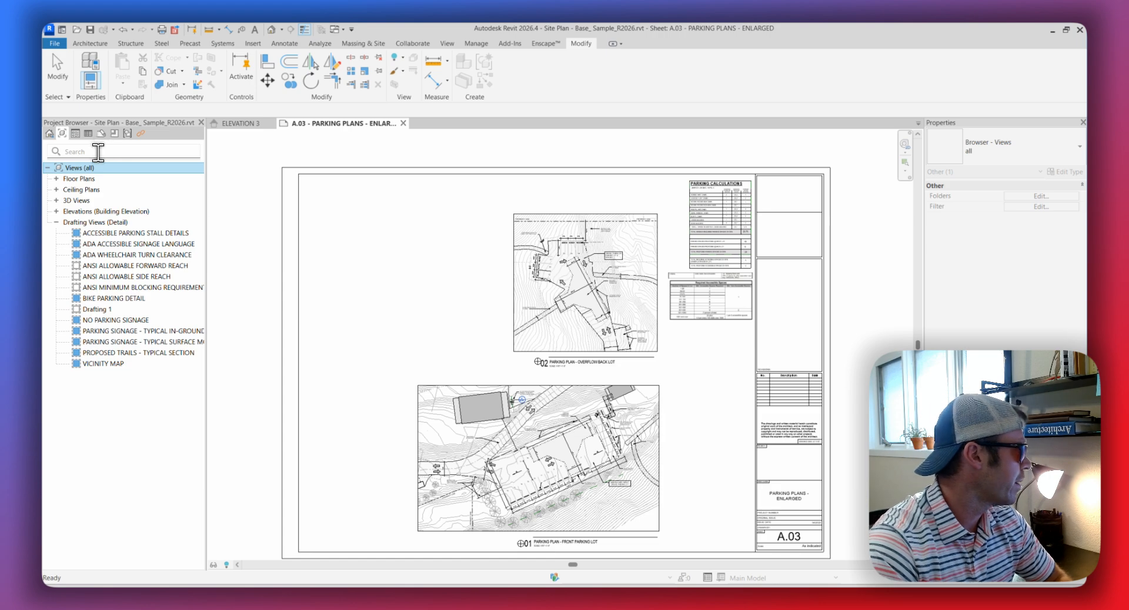
pyautogui.click(97, 152)
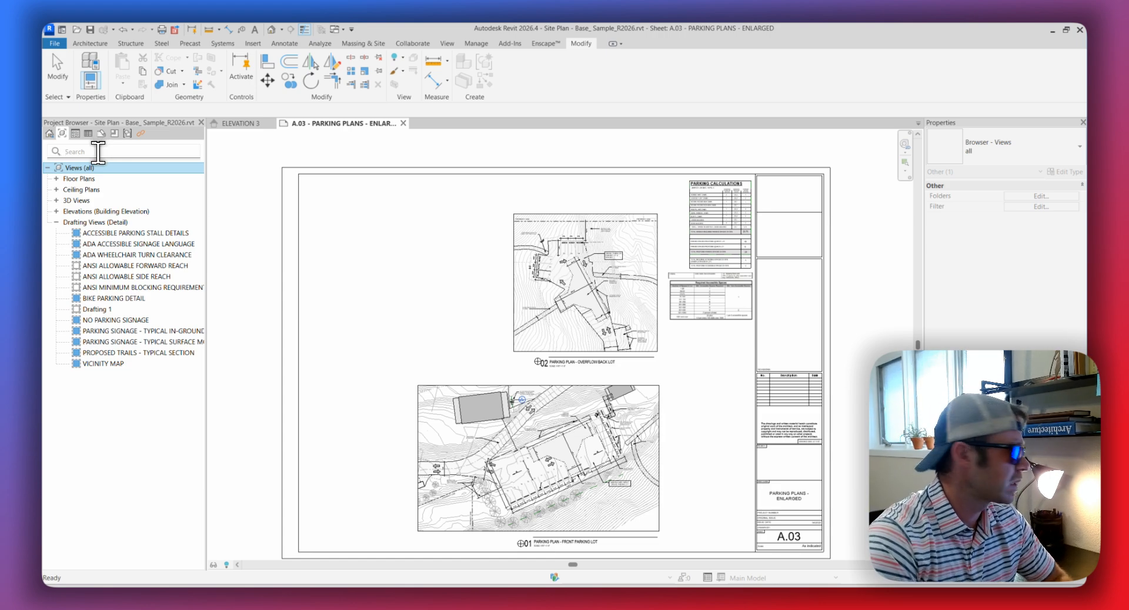
pyautogui.write('PARKING')
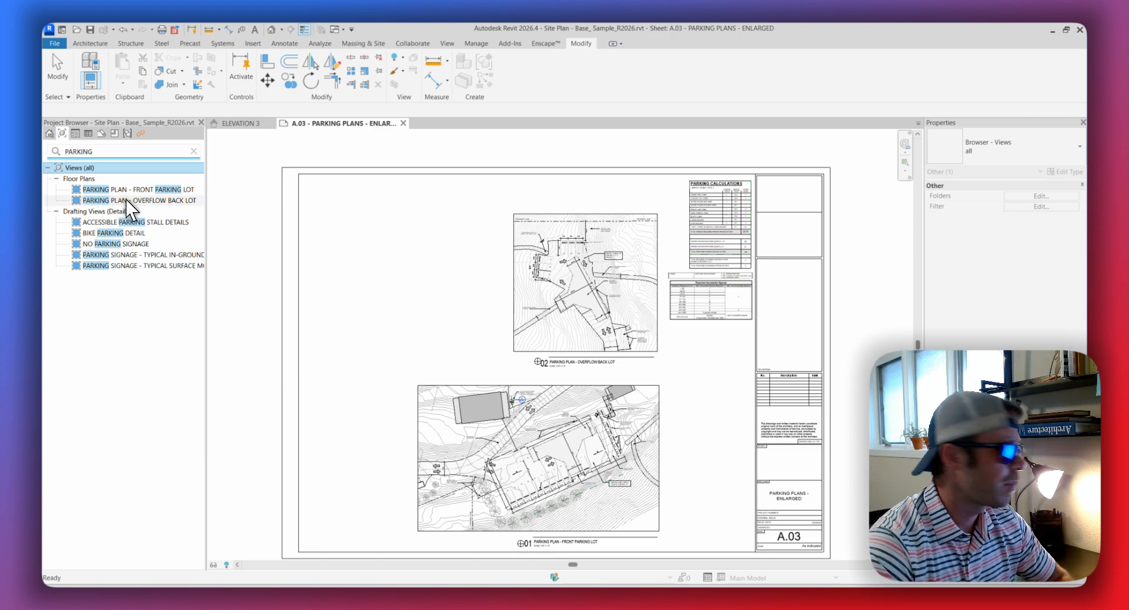
pyautogui.click(195, 151)
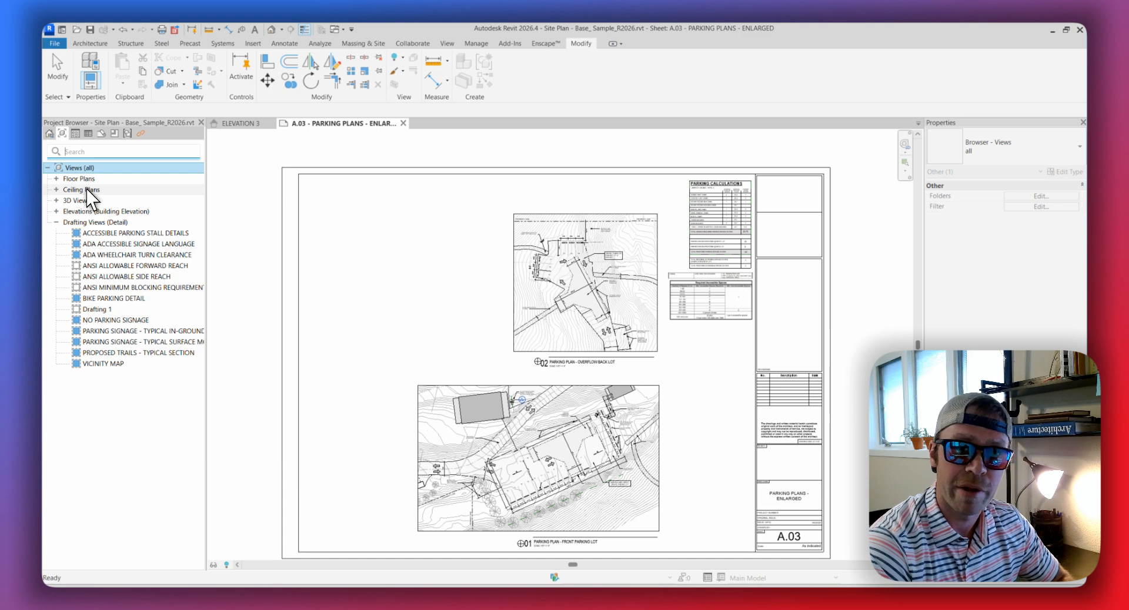
# Limit the Project Browser to families and look through the list of family categories.
pyautogui.click(49, 134)
pyautogui.click(115, 134)
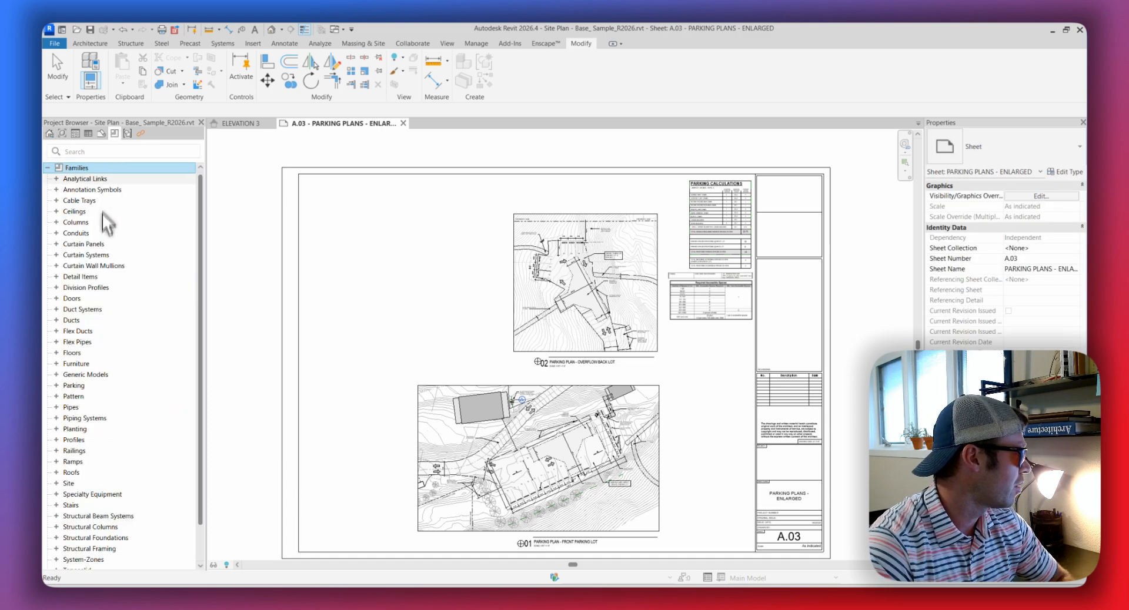
pyautogui.scroll(-1, 118, 247)
pyautogui.scroll(1, 108, 267)
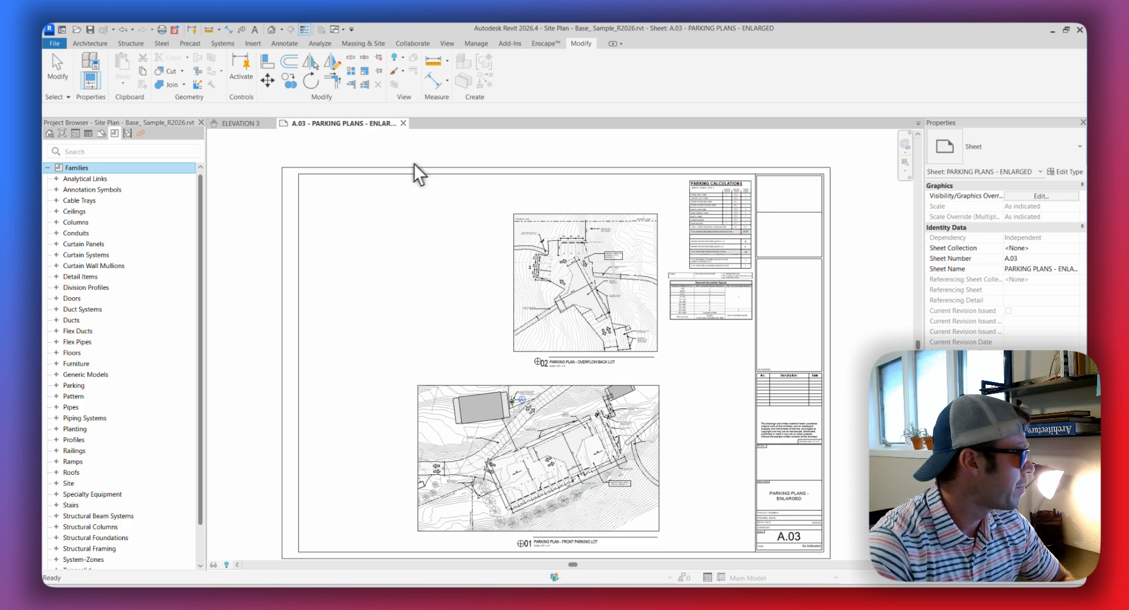
# Open the Manage Links dialog from the sheet and move it slightly lower.
pyautogui.click(401, 228)
pyautogui.press('m')
pyautogui.press('l')
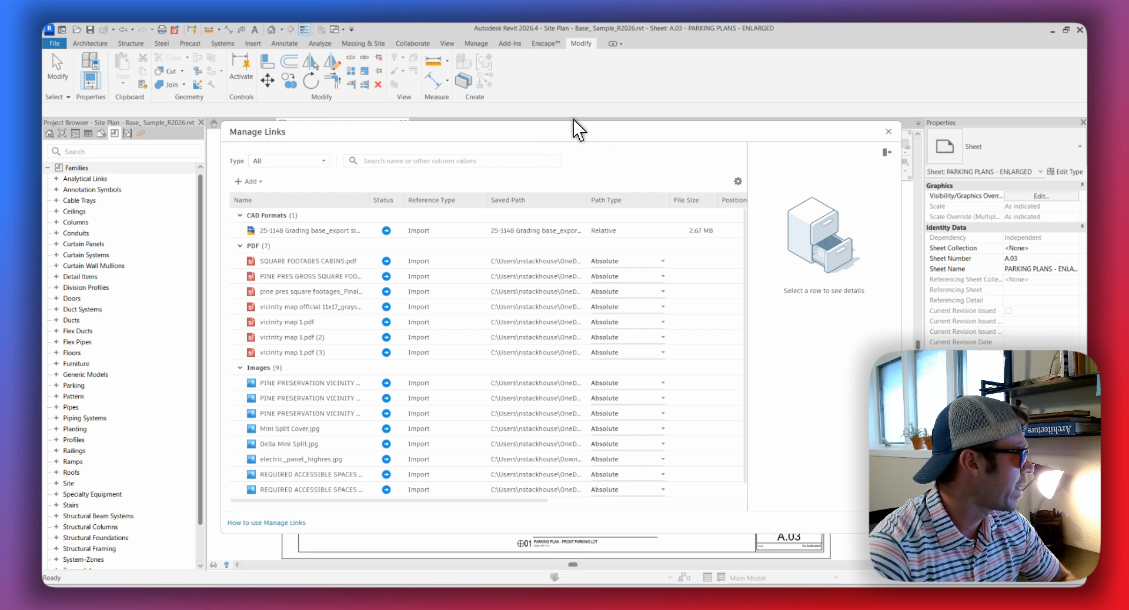
pyautogui.moveTo(574, 131)
pyautogui.mouseDown()
pyautogui.moveTo(574, 201)
pyautogui.moveTo(558, 164)
pyautogui.moveTo(567, 147)
pyautogui.mouseUp()
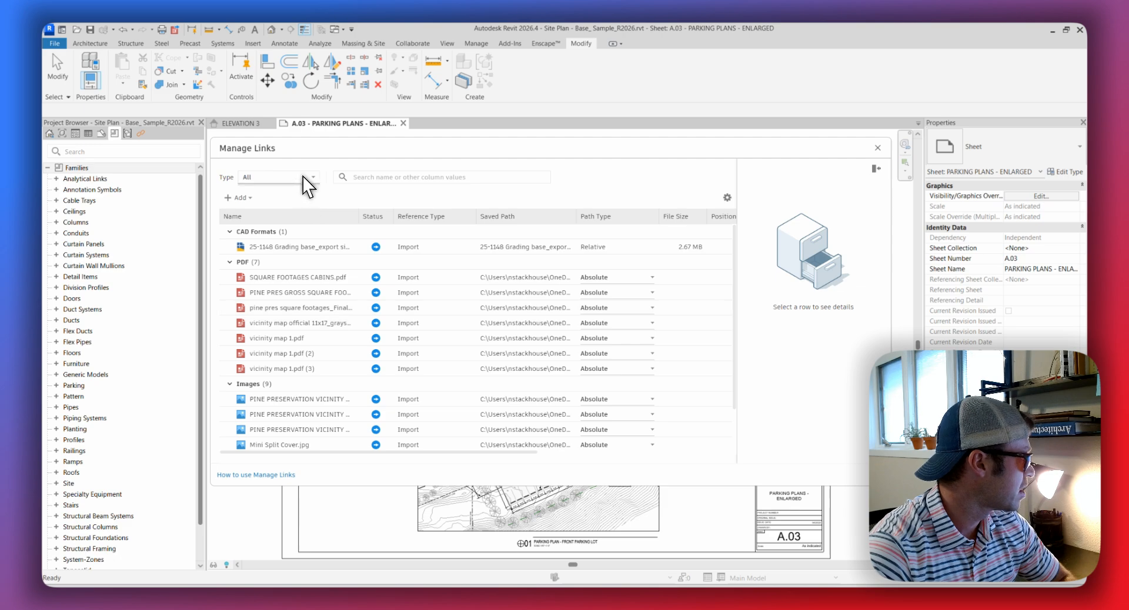
# Filter the Manage Links list by PDF and look over the entries, and switch the type filter to Images.
pyautogui.click(276, 177)
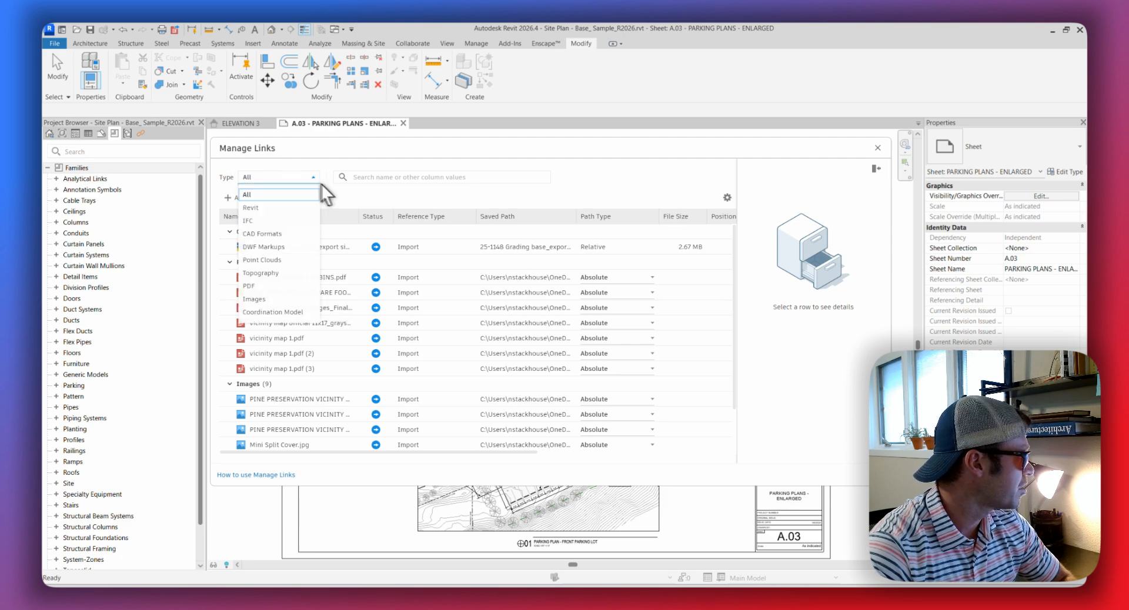
pyautogui.click(266, 287)
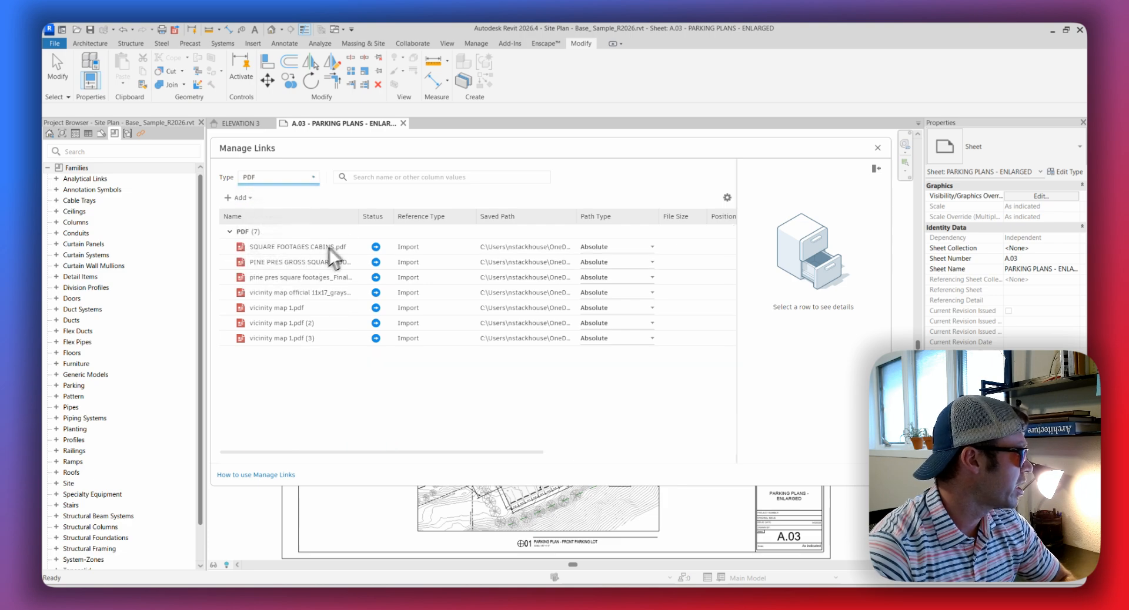
pyautogui.click(366, 176)
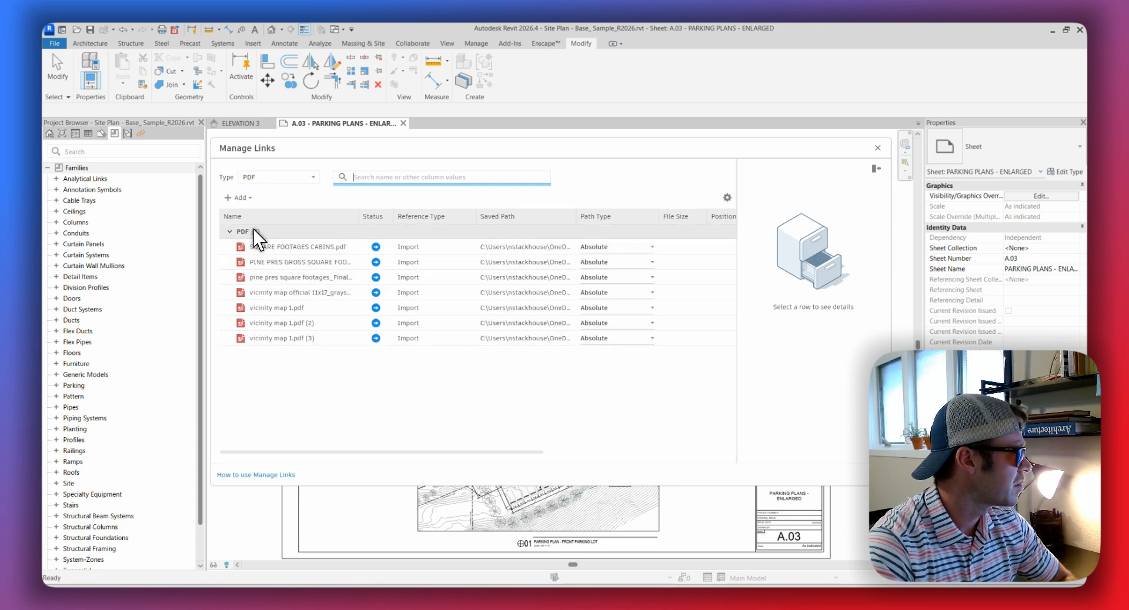
pyautogui.click(301, 177)
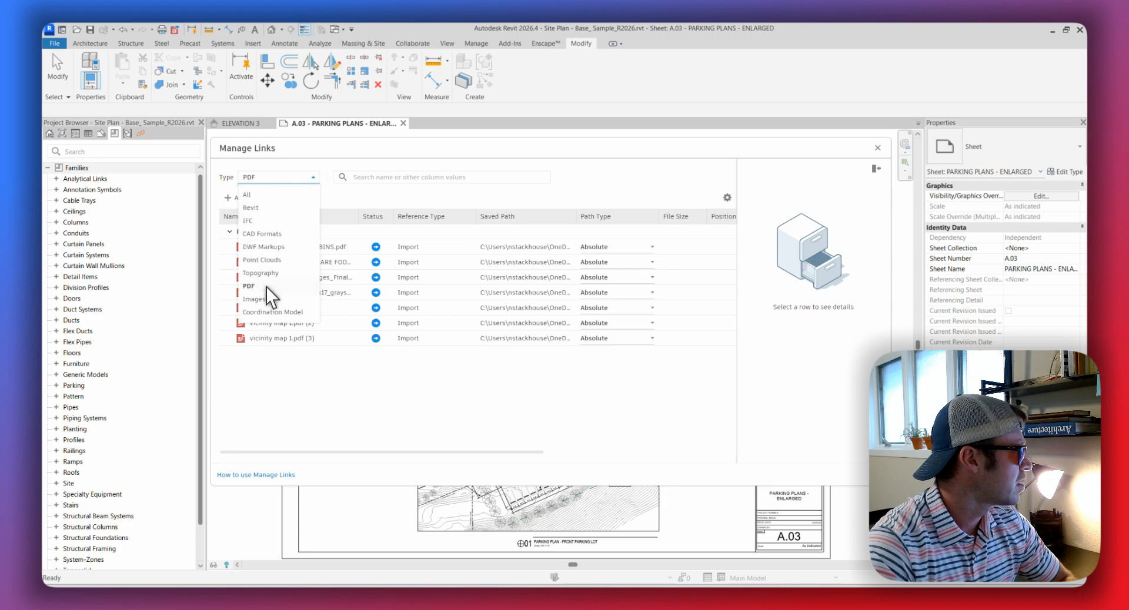
pyautogui.click(275, 299)
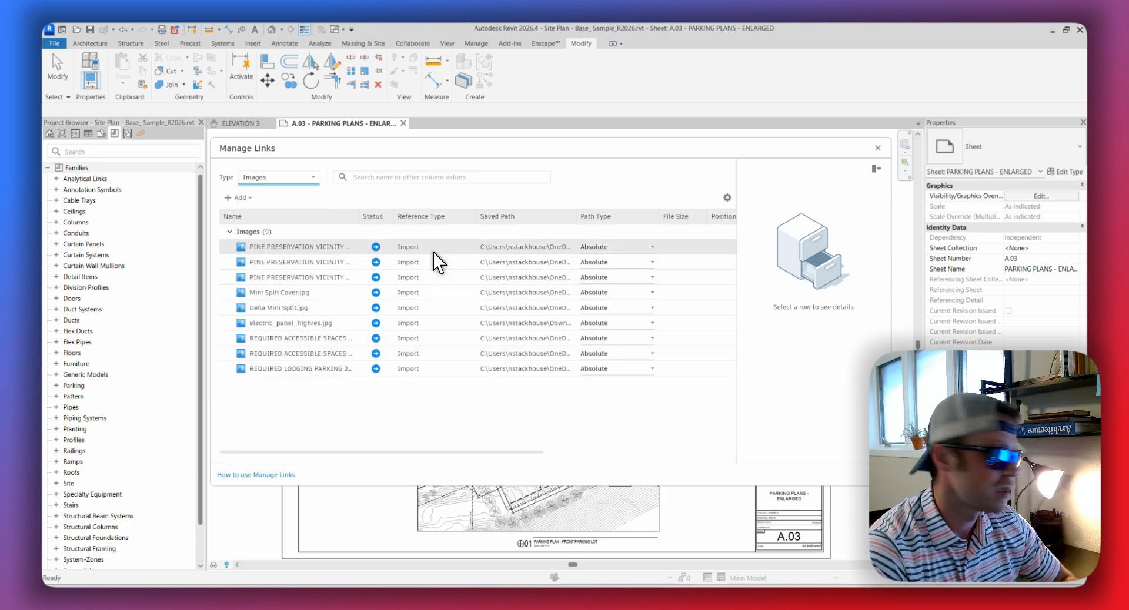
# Filter the links by Revit and by CAD Formats, and close the Manage Links dialog.
pyautogui.click(313, 179)
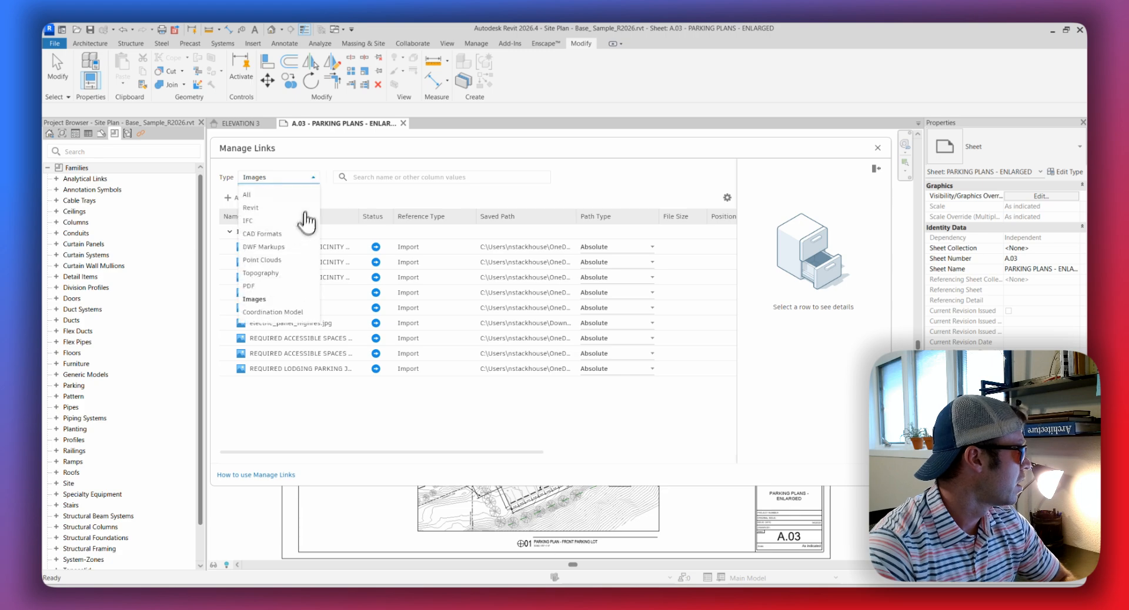
pyautogui.click(253, 208)
pyautogui.click(298, 182)
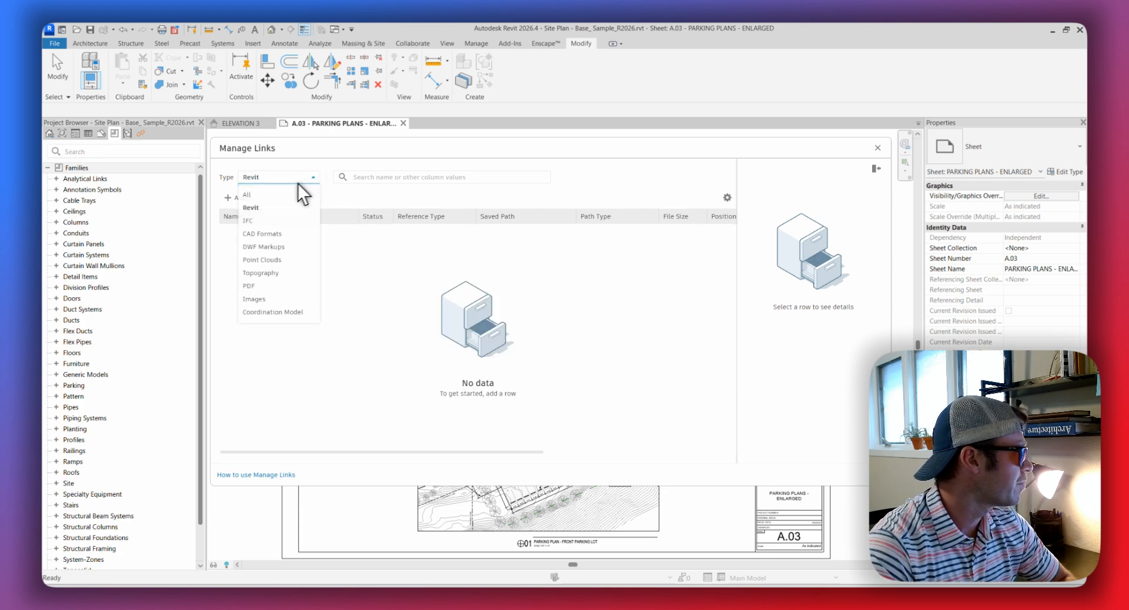
pyautogui.click(267, 234)
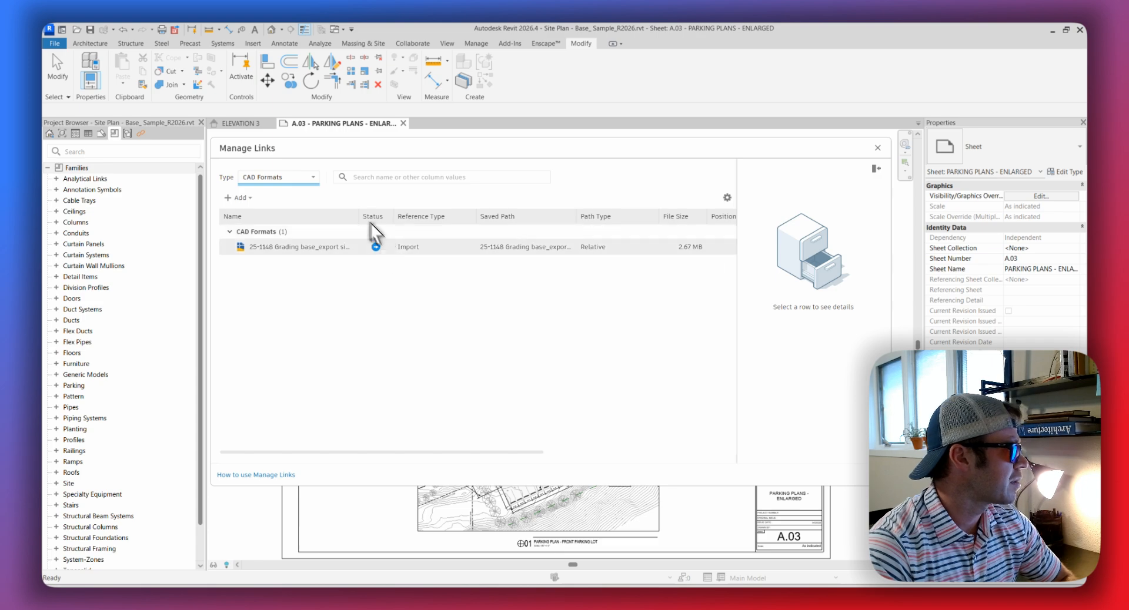
pyautogui.click(873, 148)
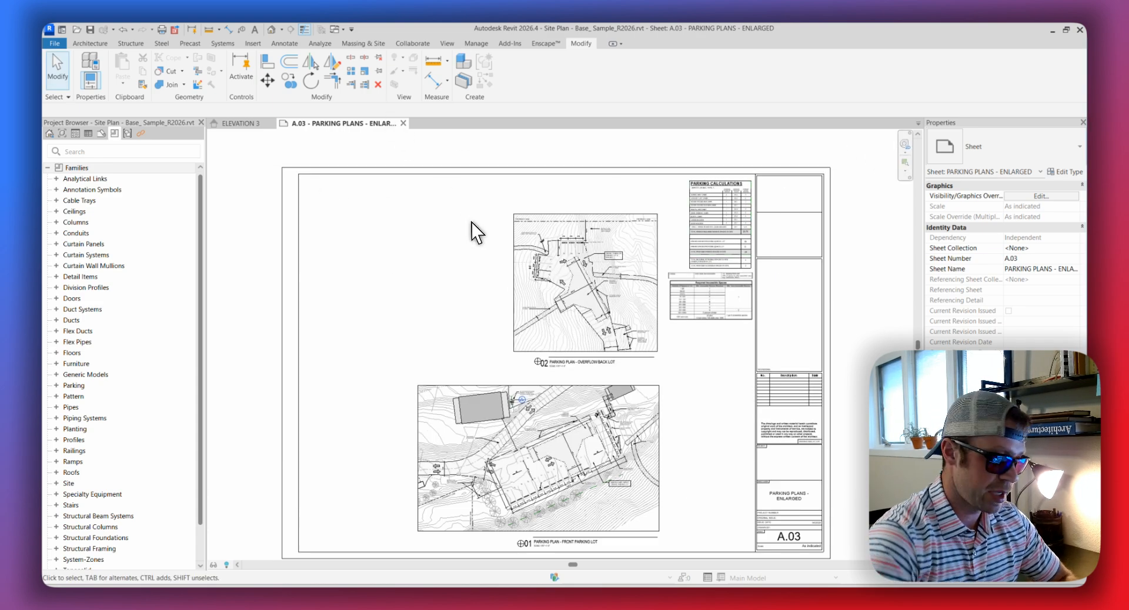
# Reopen Manage Links and review the preview and details of the pine pres square footages PDF before closing the dialog.
pyautogui.press('m')
pyautogui.press('l')
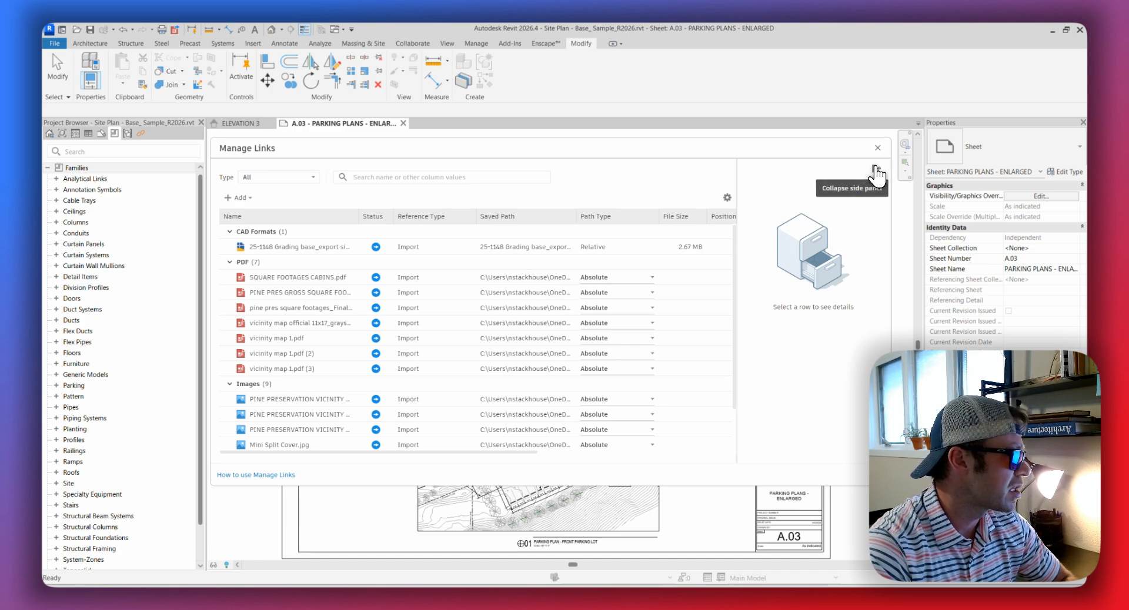
pyautogui.click(876, 172)
pyautogui.click(876, 172)
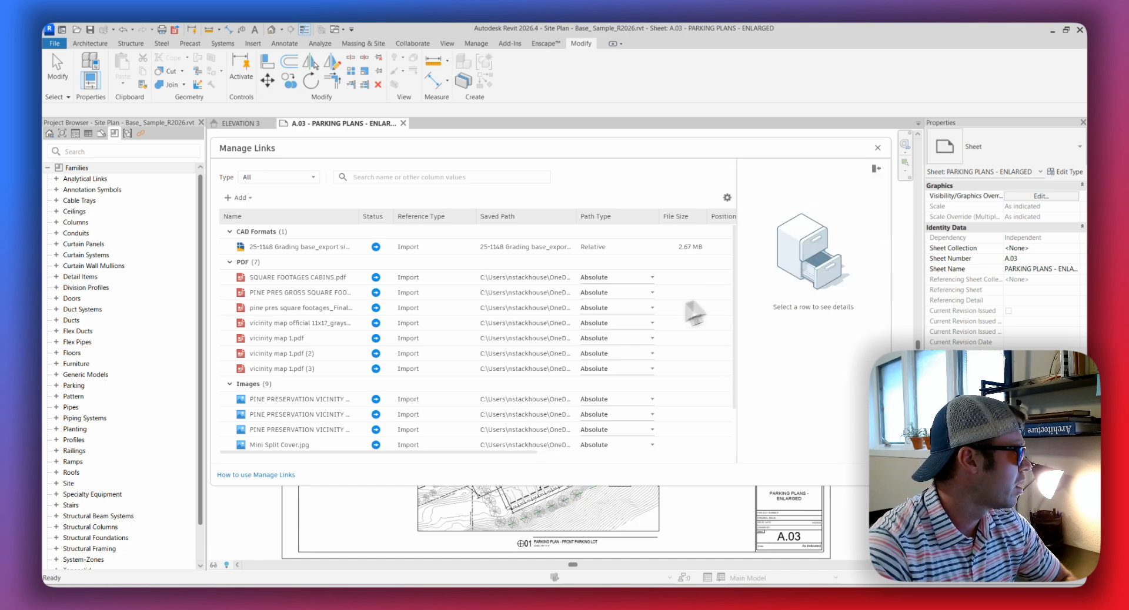
pyautogui.click(324, 308)
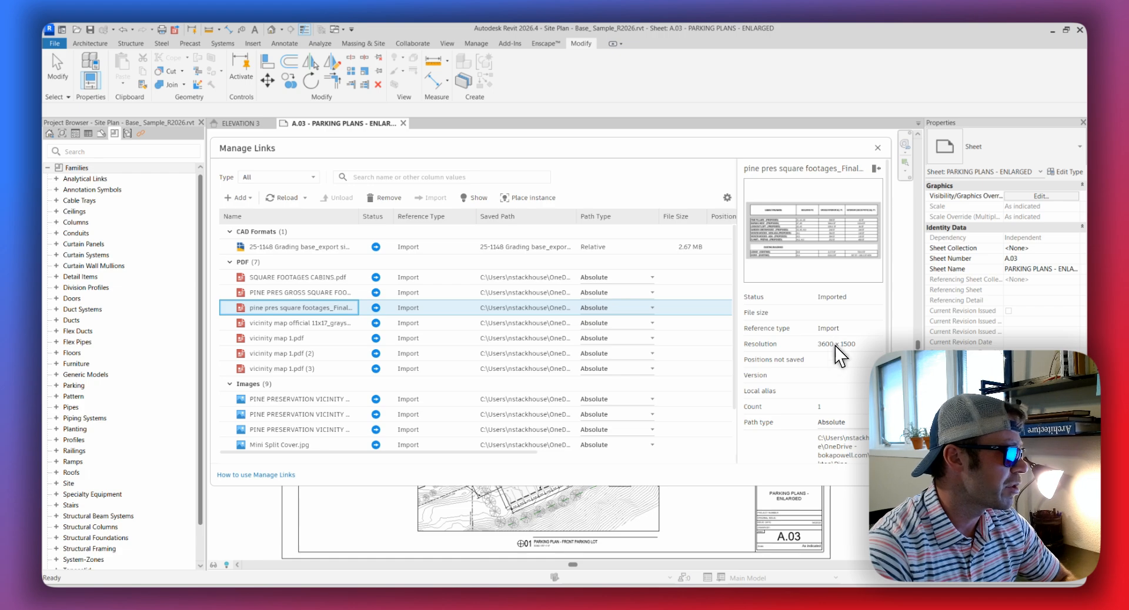
pyautogui.scroll(-2, 818, 297)
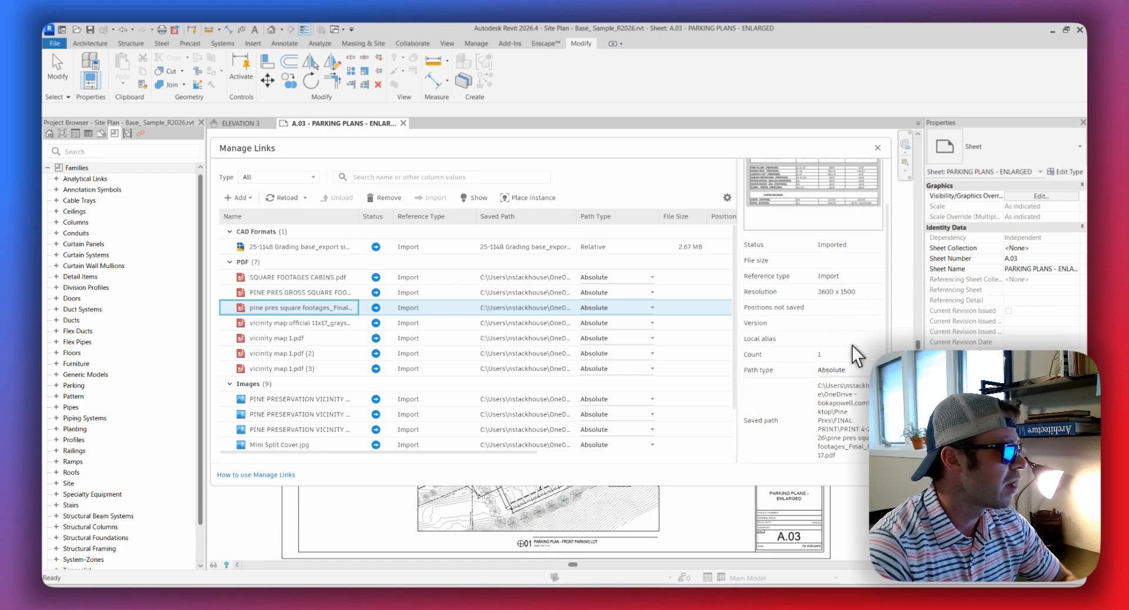
pyautogui.scroll(2, 862, 247)
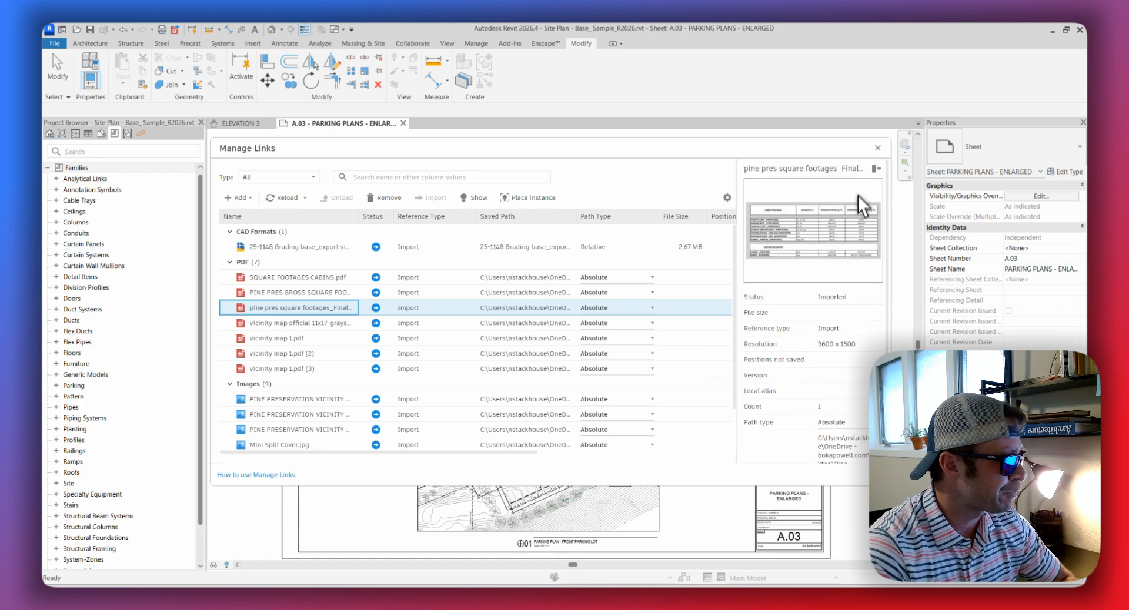
pyautogui.click(875, 149)
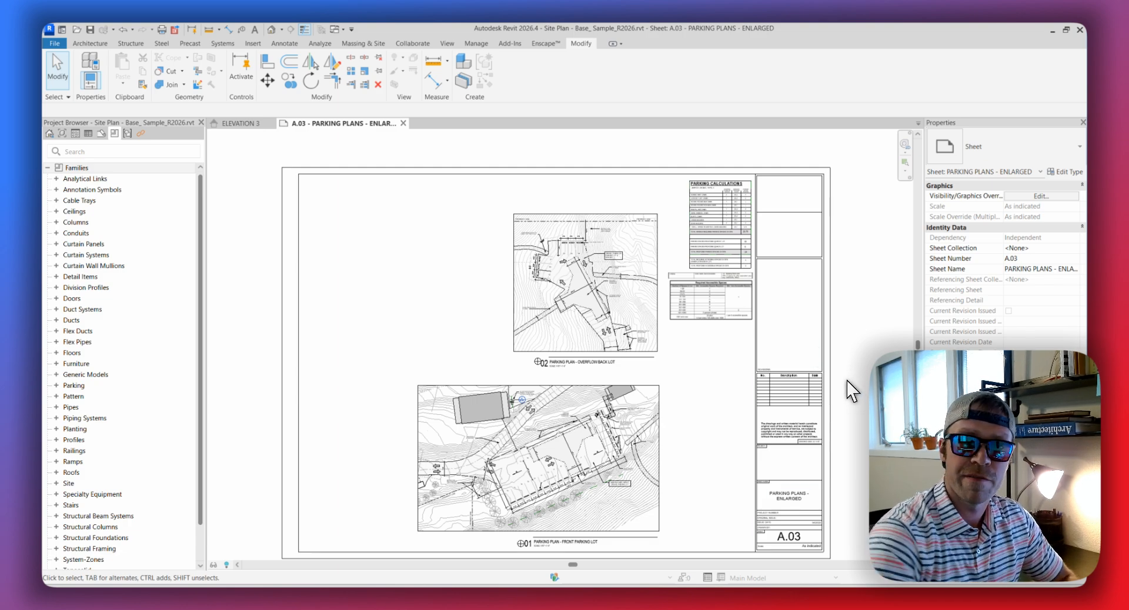
# Switch to the ELEVATION 3 view and shift the charcoal steel roofing and 1X3 cedar siding notes left, out of alignment.
pyautogui.click(244, 123)
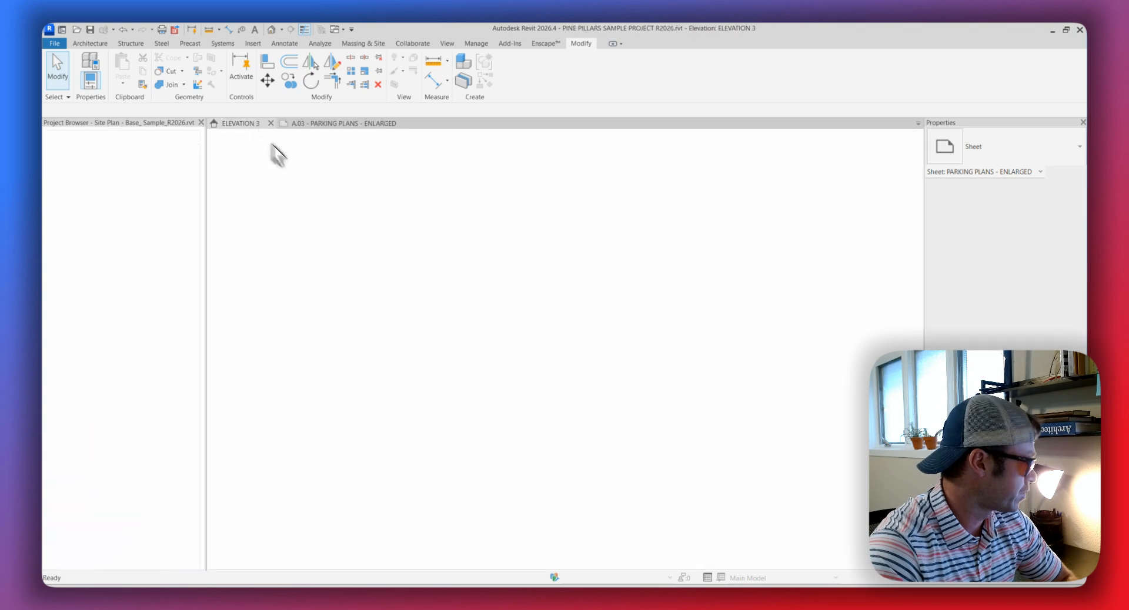
pyautogui.moveTo(518, 352); pyautogui.dragTo(491, 301, button='middle')
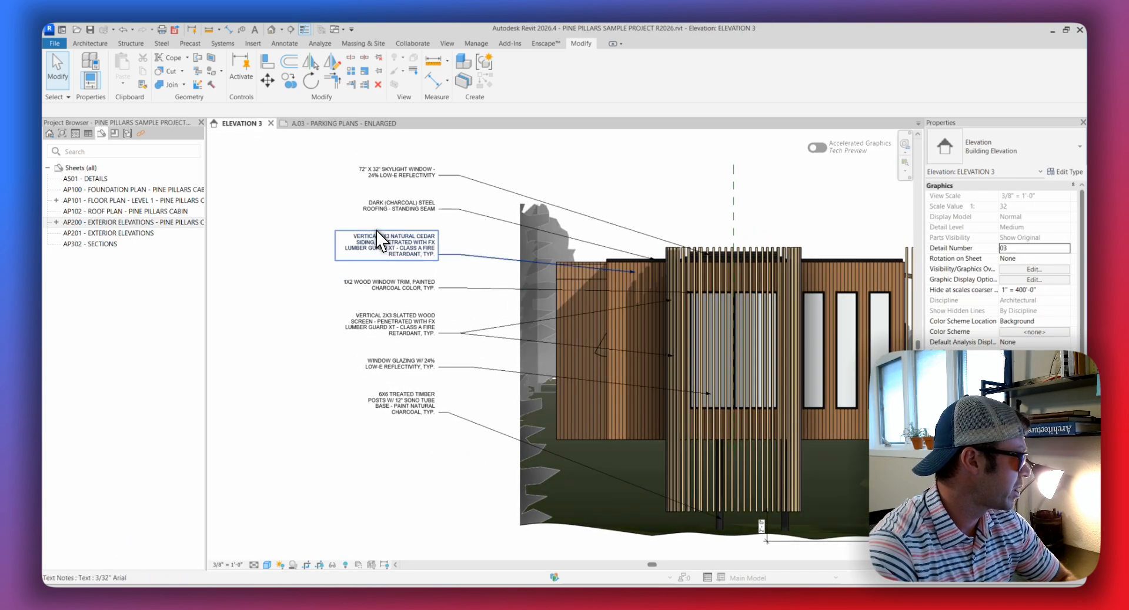
pyautogui.moveTo(407, 248); pyautogui.dragTo(426, 263, button='middle')
pyautogui.click(421, 271)
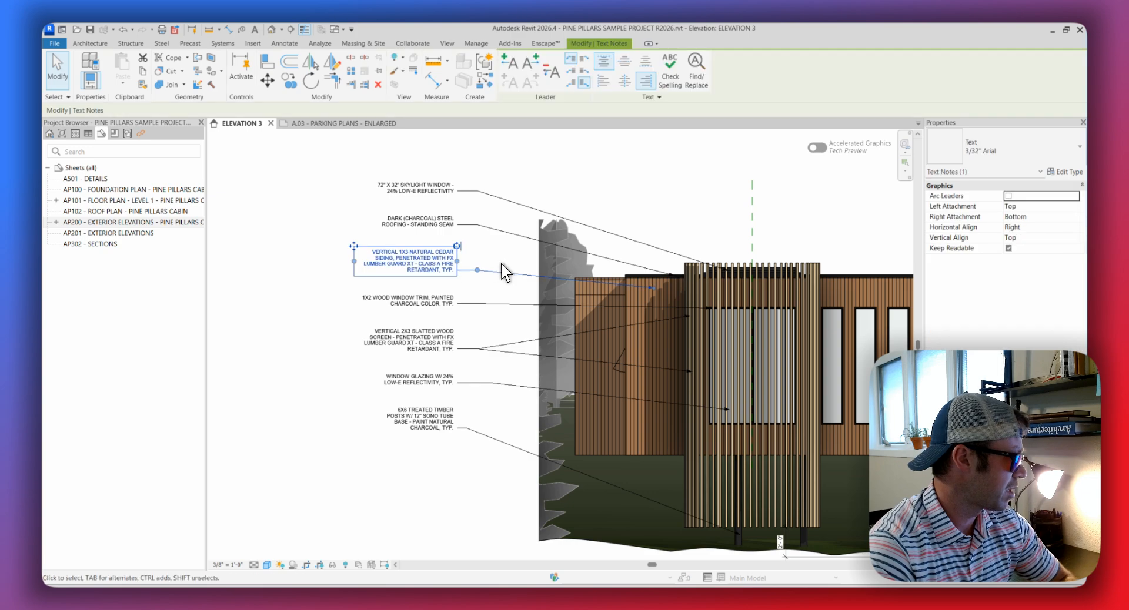
pyautogui.click(390, 217)
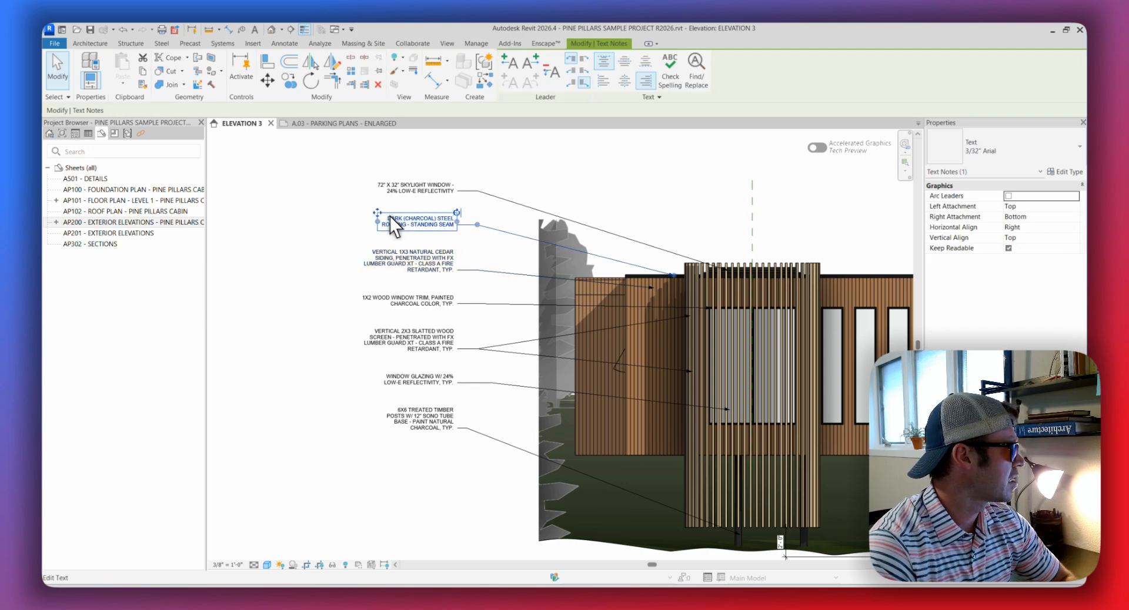
pyautogui.moveTo(389, 218); pyautogui.dragTo(366, 204)
pyautogui.moveTo(406, 253); pyautogui.dragTo(360, 253)
# Shift the 2X3 slatted wood screen note far left and the 6X6 treated timber posts note slightly left.
pyautogui.click(407, 337)
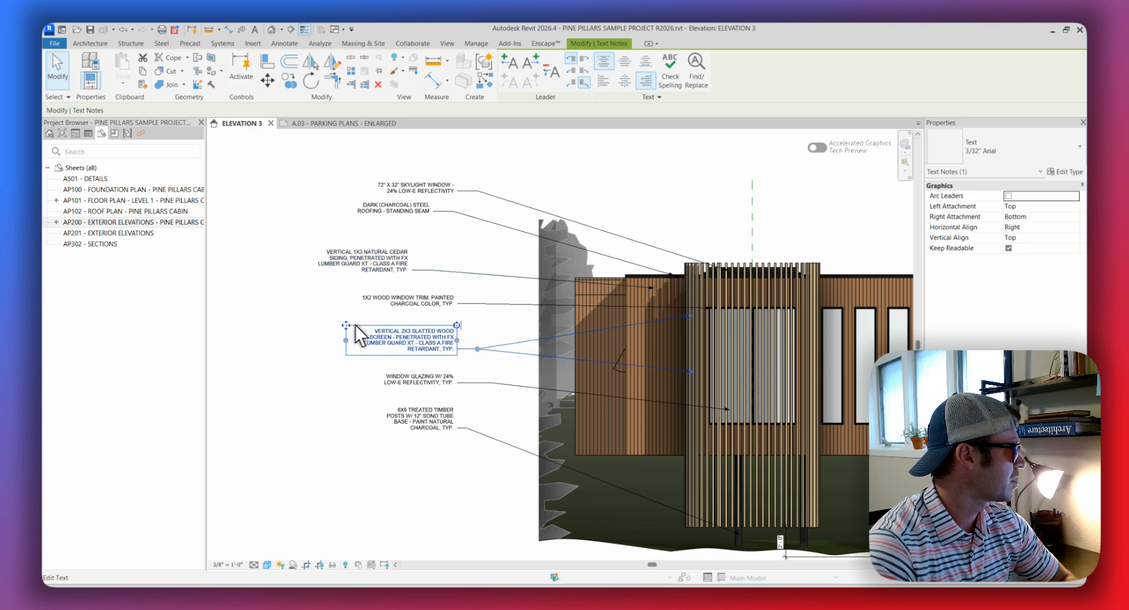
pyautogui.moveTo(355, 325); pyautogui.dragTo(259, 325)
pyautogui.moveTo(385, 391); pyautogui.dragTo(392, 363, button='middle')
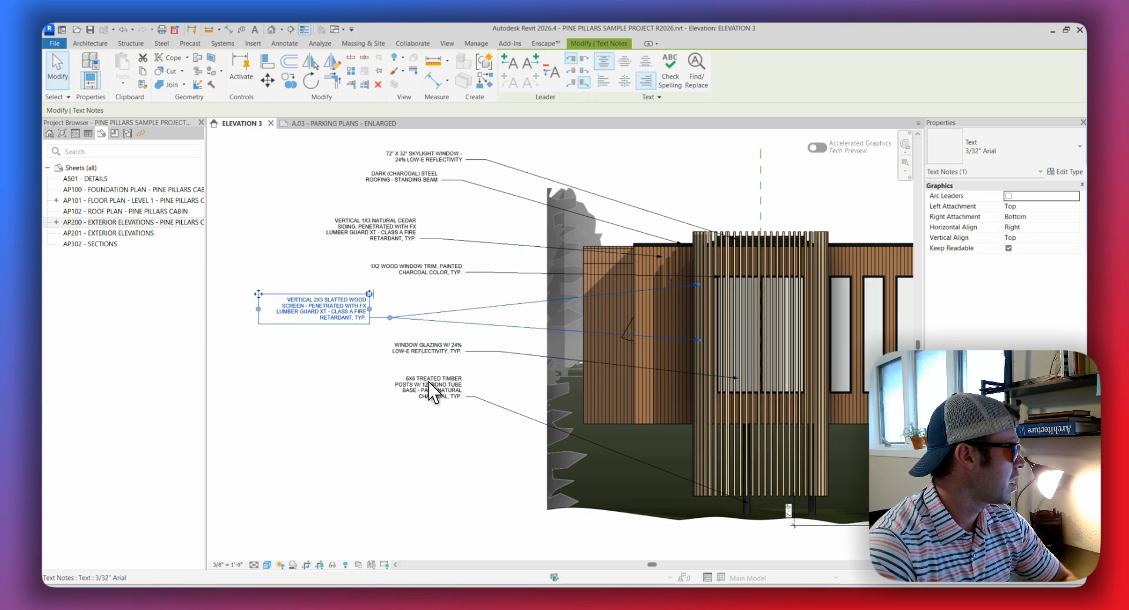
pyautogui.click(401, 376)
pyautogui.moveTo(401, 375); pyautogui.dragTo(377, 372)
pyautogui.hotkey('ctrl', 'z')
pyautogui.click(458, 374)
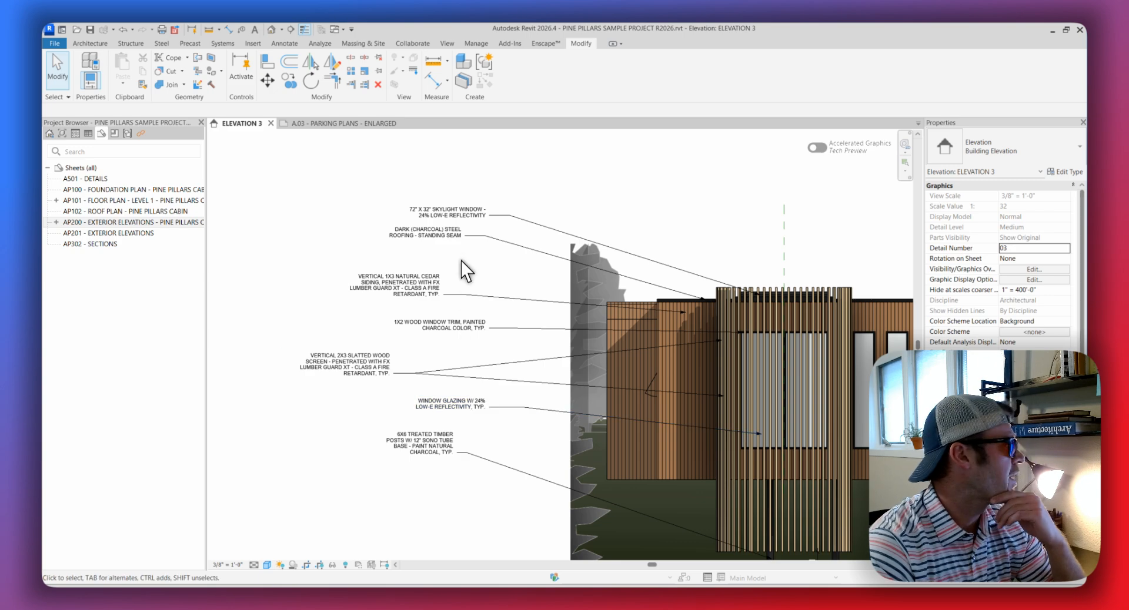
# Select the 72" x 32" skylight window note together with the charcoal steel roofing note to examine the Multiple Align tools.
pyautogui.click(470, 218)
pyautogui.scroll(5, 524, 252)
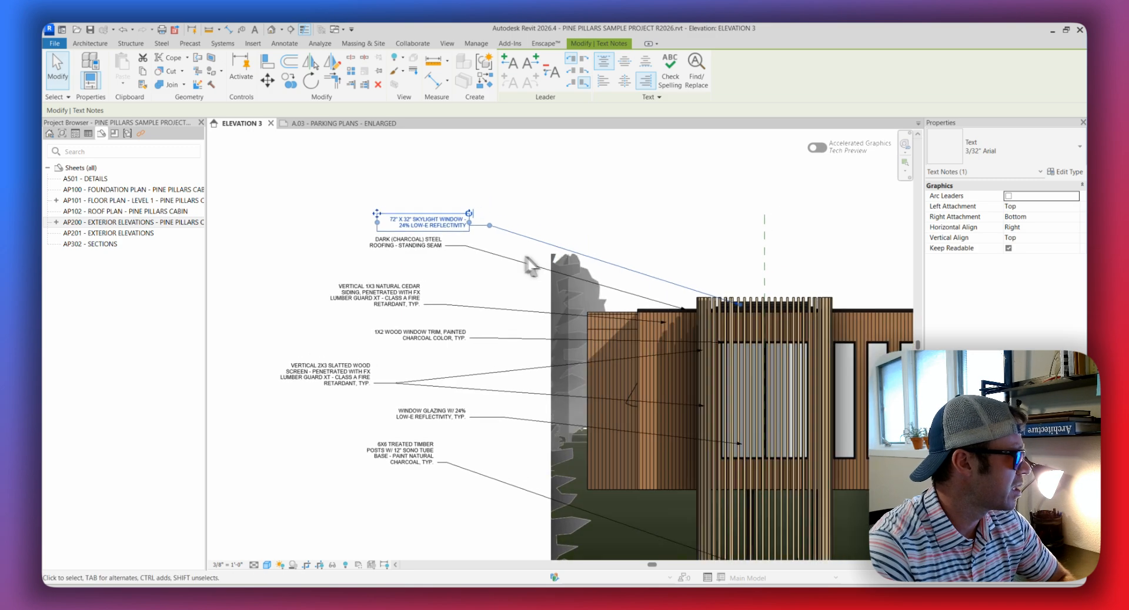
pyautogui.moveTo(505, 263); pyautogui.dragTo(512, 269, button='middle')
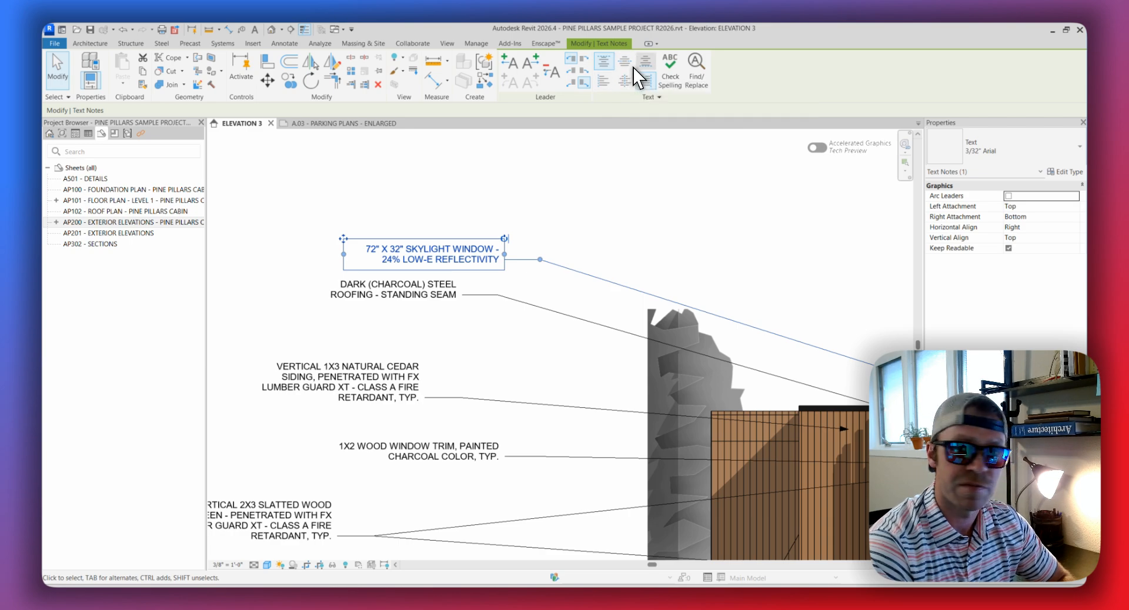
pyautogui.scroll(1, 443, 290)
pyautogui.moveTo(443, 290); pyautogui.dragTo(527, 232, button='middle')
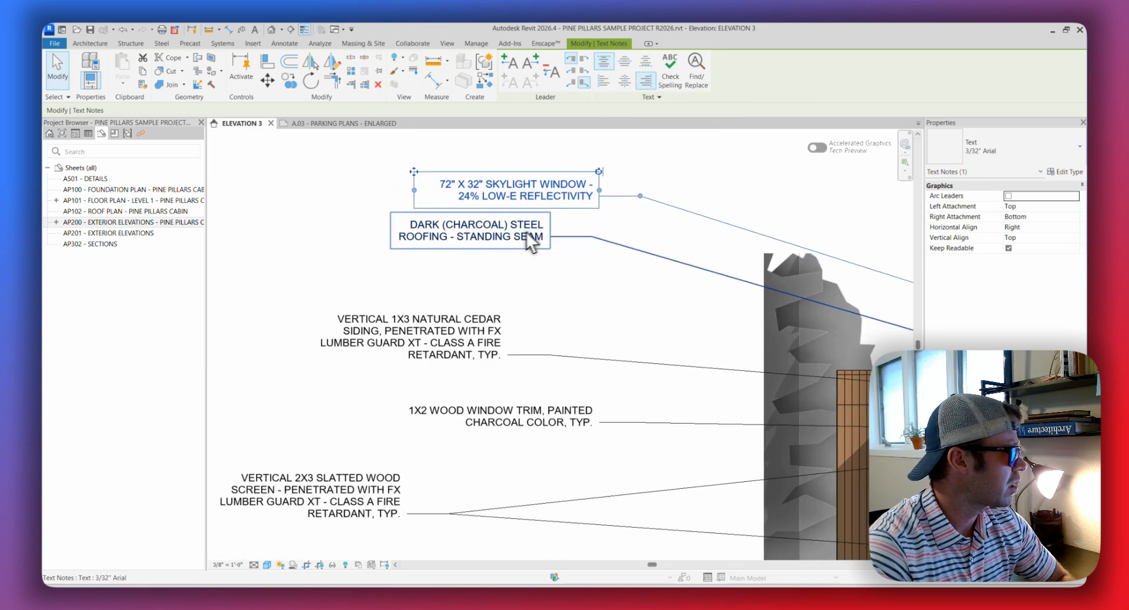
pyautogui.keyDown('ctrl'); pyautogui.click(504, 236); pyautogui.keyUp('ctrl')
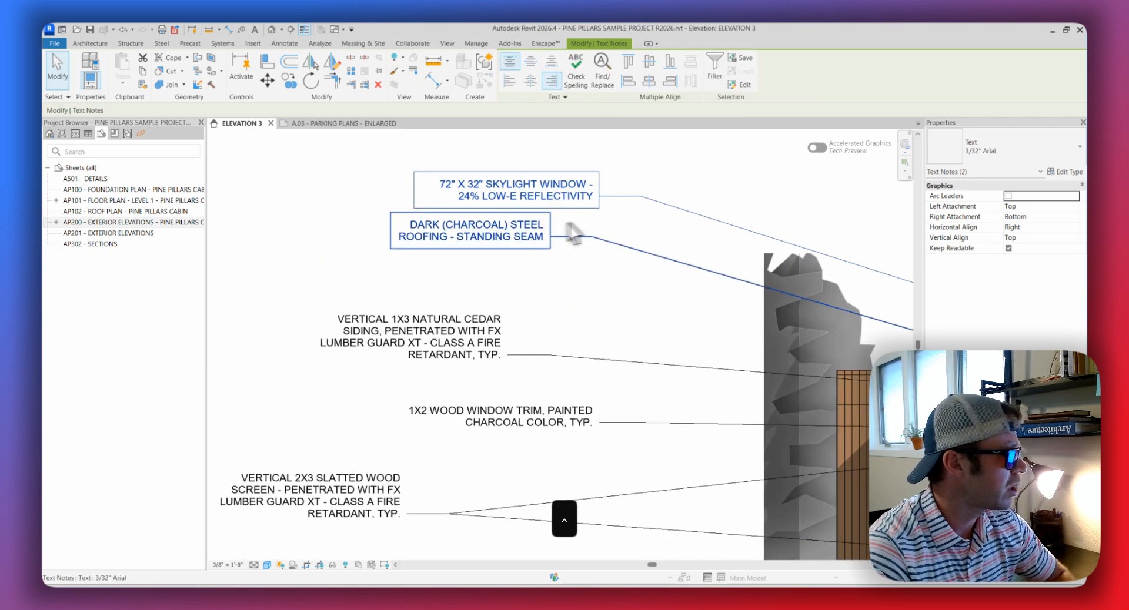
pyautogui.moveTo(654, 220); pyautogui.dragTo(636, 204, button='middle')
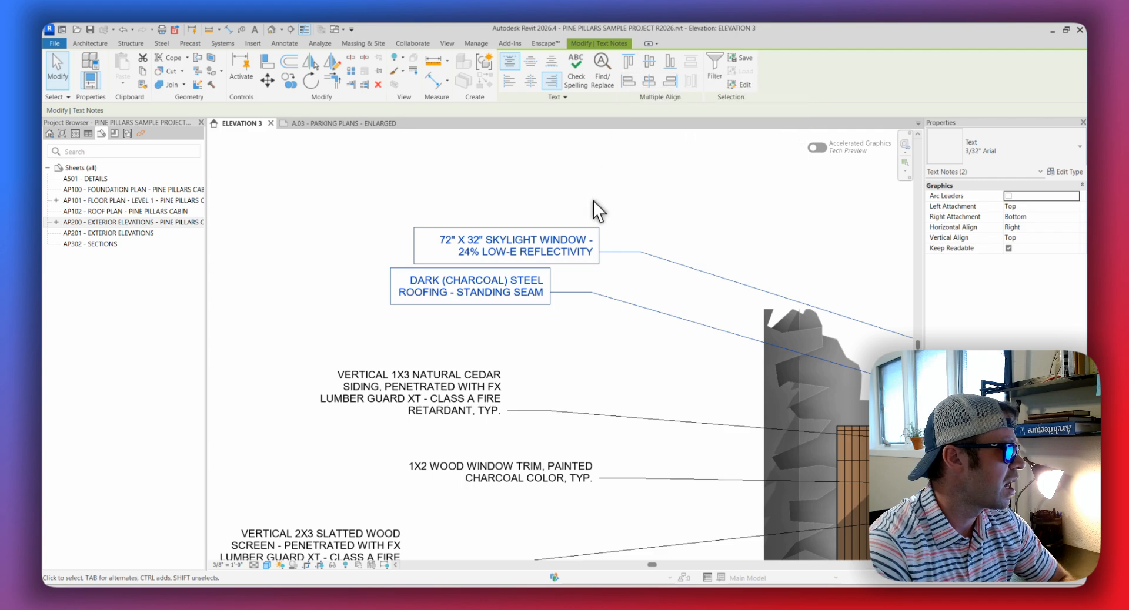
# Add the cedar siding, window trim, slatted wood screen, window glazing and timber posts notes to the selection.
pyautogui.keyDown('ctrl'); pyautogui.click(466, 382); pyautogui.keyUp('ctrl')
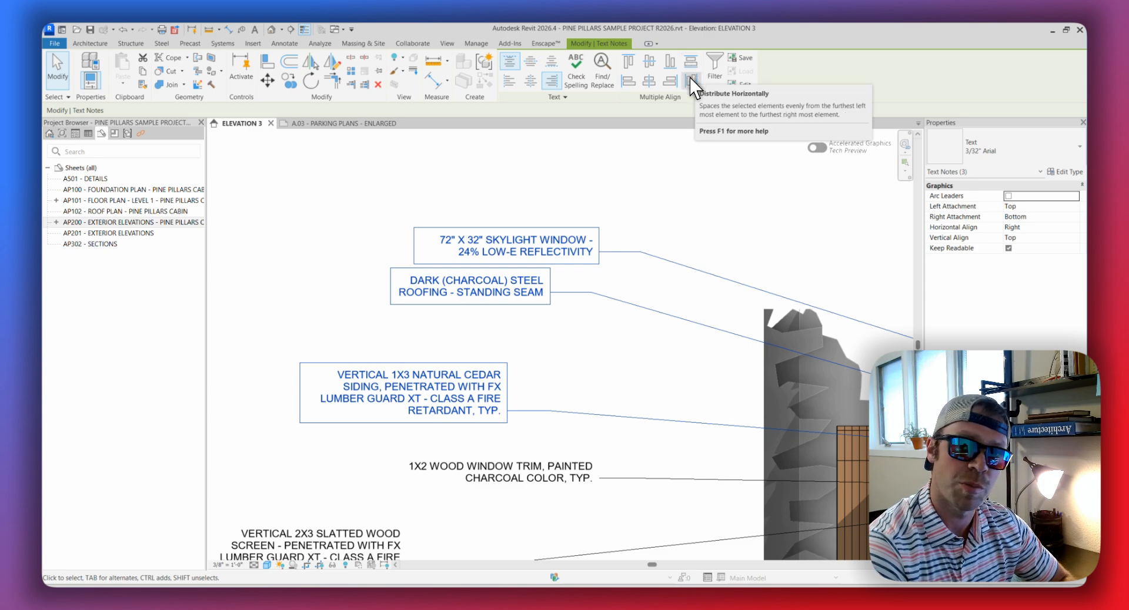
pyautogui.moveTo(602, 342); pyautogui.dragTo(615, 201, button='middle')
pyautogui.keyDown('ctrl'); pyautogui.click(545, 320); pyautogui.keyUp('ctrl')
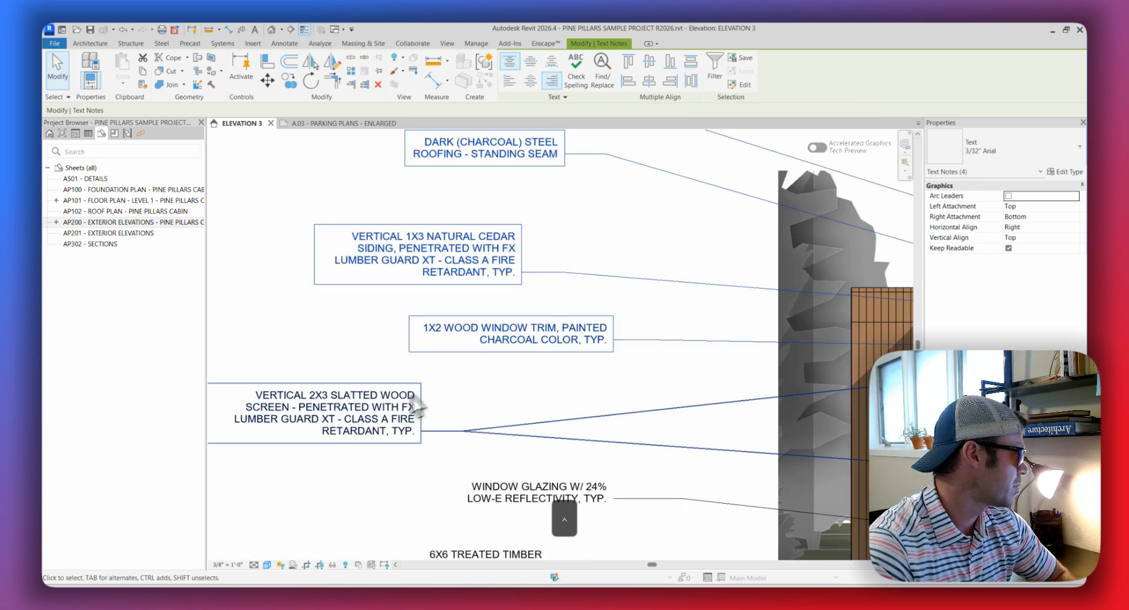
pyautogui.keyDown('ctrl'); pyautogui.click(413, 403); pyautogui.keyUp('ctrl')
pyautogui.moveTo(537, 386); pyautogui.dragTo(542, 261, button='middle')
pyautogui.keyDown('ctrl'); pyautogui.click(548, 352); pyautogui.keyUp('ctrl')
pyautogui.keyDown('ctrl'); pyautogui.click(483, 460); pyautogui.keyUp('ctrl')
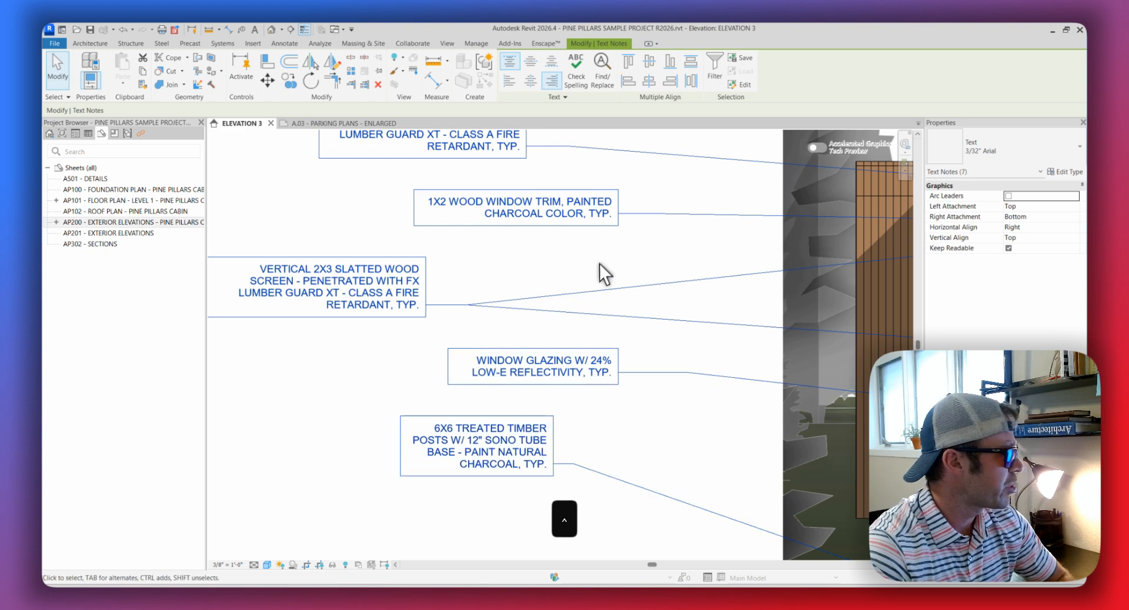
pyautogui.scroll(-3, 600, 265)
pyautogui.moveTo(619, 265)
pyautogui.mouseDown(button='middle')
pyautogui.moveTo(574, 351)
pyautogui.moveTo(583, 269)
pyautogui.mouseUp(button='middle')
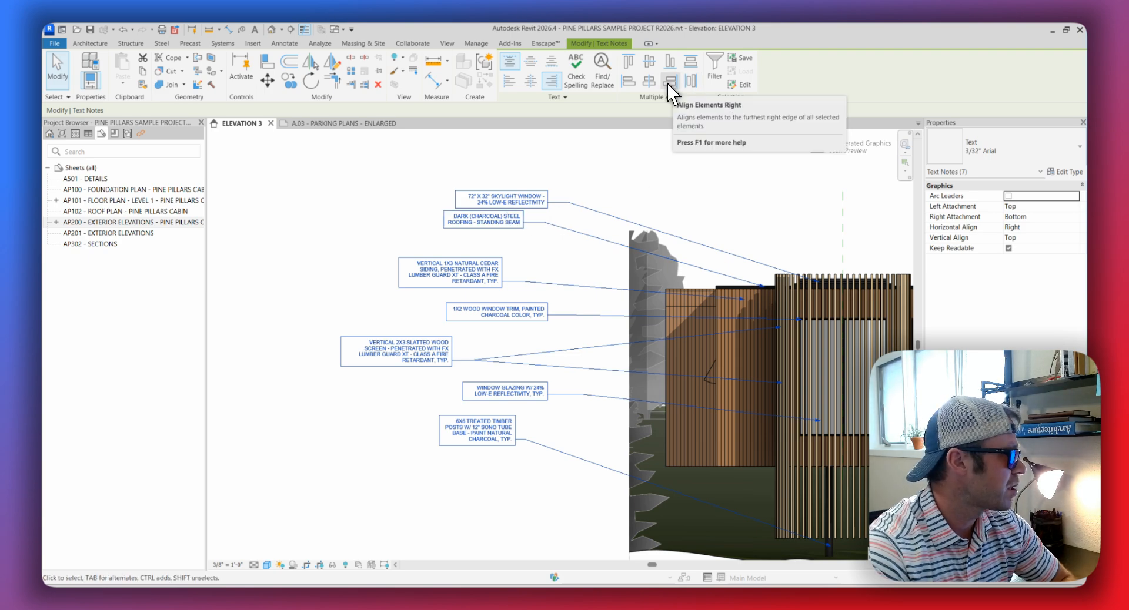
pyautogui.scroll(2, 531, 352)
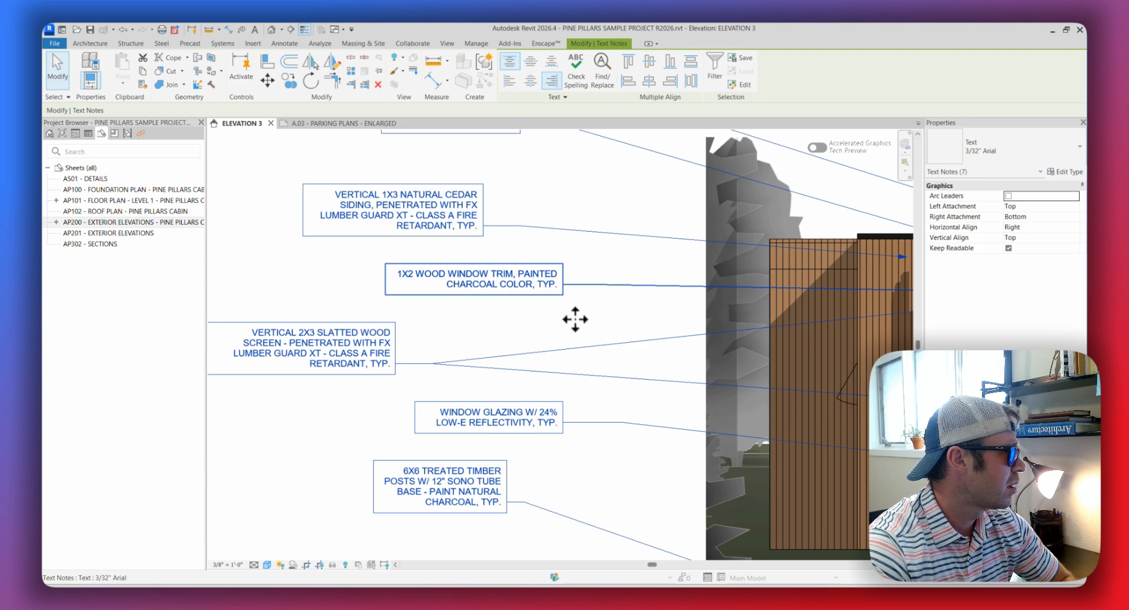
pyautogui.moveTo(576, 320); pyautogui.dragTo(584, 368, button='middle')
# Move the 1X2 wood window trim note slightly right, out of line with the other notes, and clear the selection.
pyautogui.click(535, 323)
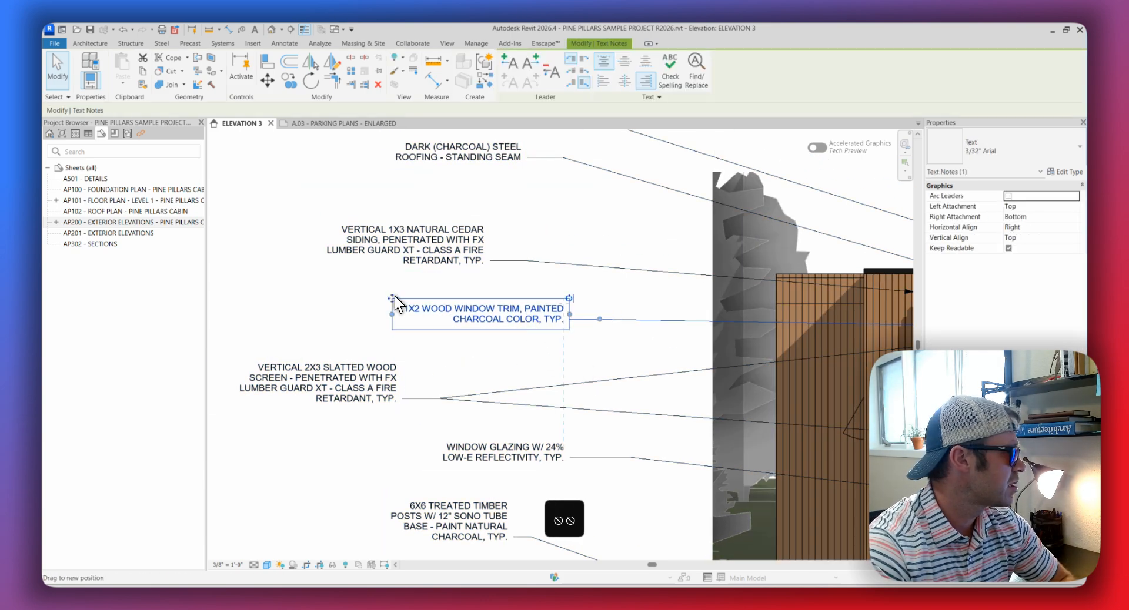
pyautogui.moveTo(394, 298); pyautogui.dragTo(422, 298)
pyautogui.press('Escape')
pyautogui.press('Escape')
pyautogui.press('Escape')
pyautogui.scroll(-3, 538, 336)
# Select all seven material notes, from the 6X6 treated timber posts note up to the 72" x 32" skylight window note.
pyautogui.click(510, 426)
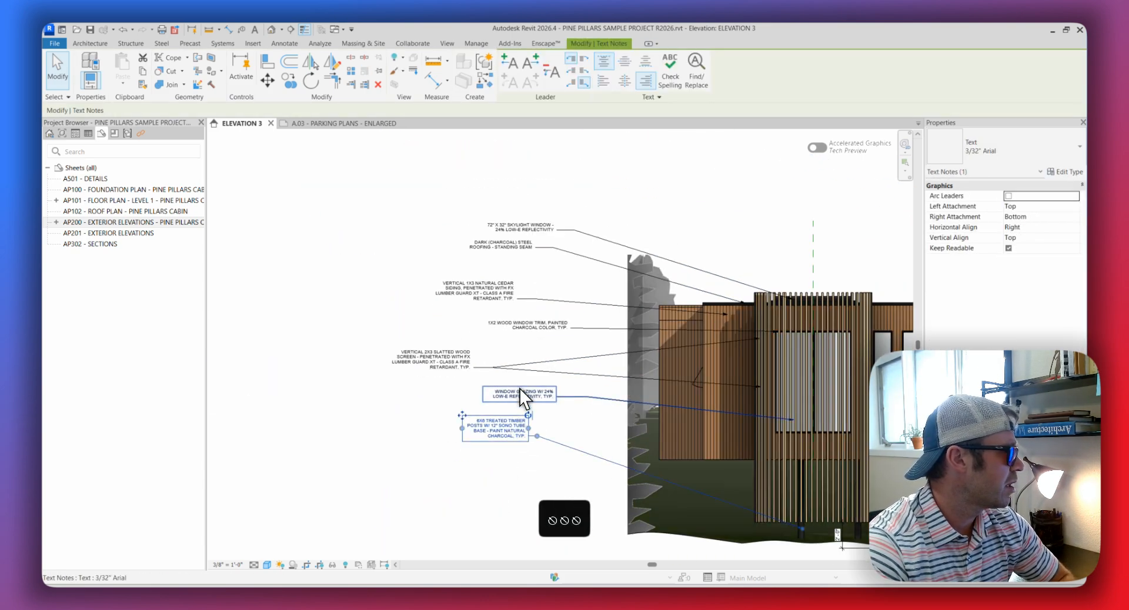
pyautogui.keyDown('ctrl'); pyautogui.click(520, 393); pyautogui.keyUp('ctrl')
pyautogui.keyDown('ctrl'); pyautogui.click(446, 360); pyautogui.keyUp('ctrl')
pyautogui.keyDown('ctrl'); pyautogui.click(532, 326); pyautogui.keyUp('ctrl')
pyautogui.keyDown('ctrl'); pyautogui.click(495, 281); pyautogui.keyUp('ctrl')
pyautogui.keyDown('ctrl'); pyautogui.click(510, 242); pyautogui.keyUp('ctrl')
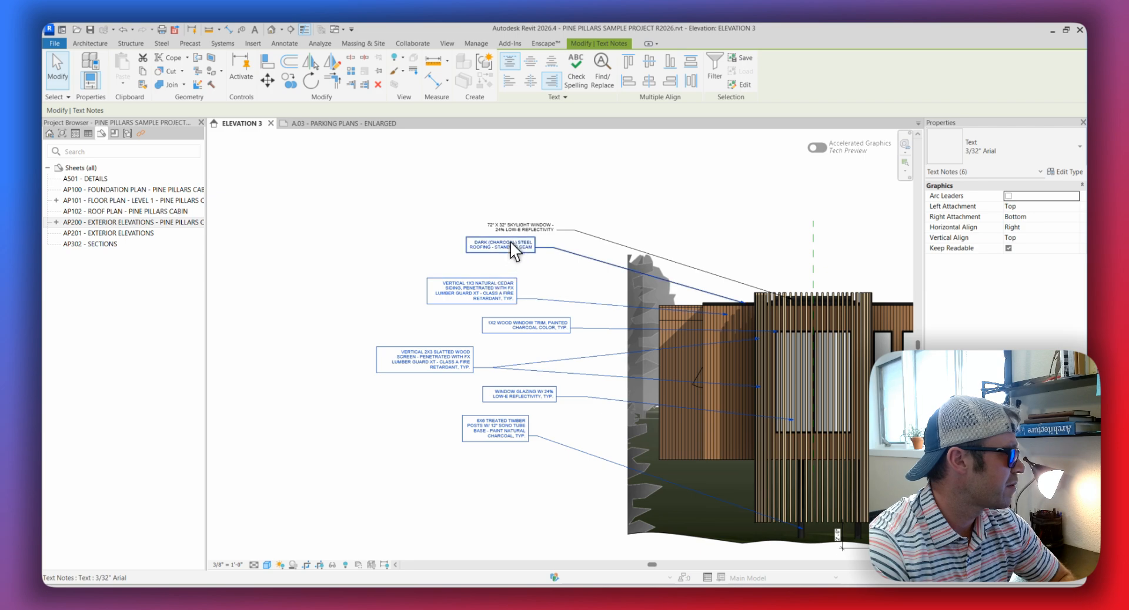
pyautogui.keyDown('ctrl'); pyautogui.click(521, 230); pyautogui.keyUp('ctrl')
# Align the seven selected notes to the rightmost edge, set by the 1X2 wood window trim note.
pyautogui.scroll(5, 582, 338)
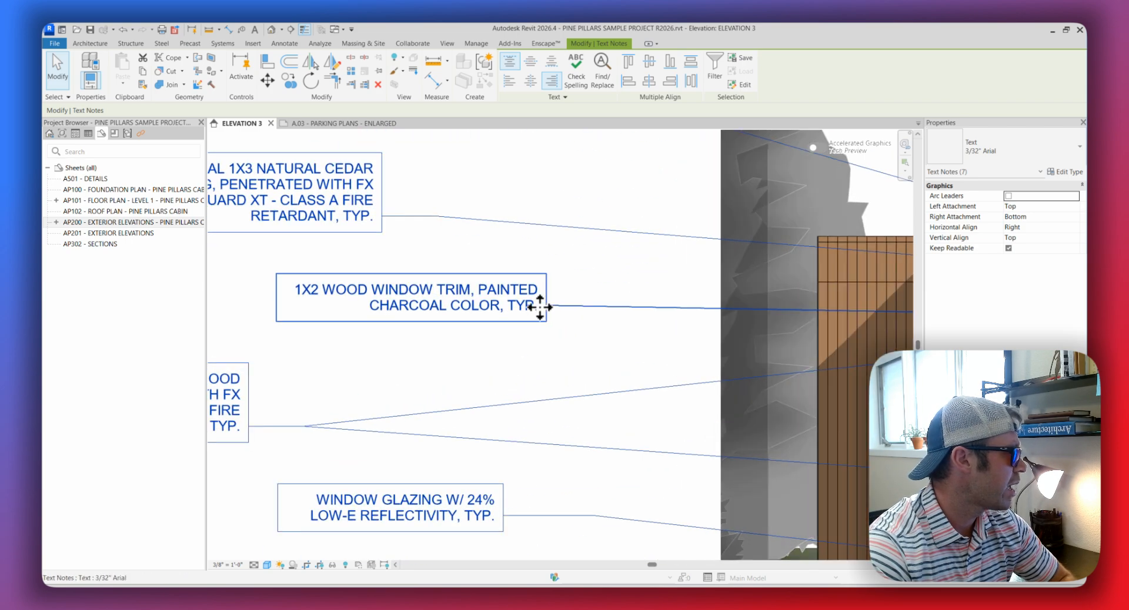
pyautogui.scroll(2, 539, 307)
pyautogui.scroll(-3, 541, 290)
pyautogui.scroll(4, 547, 284)
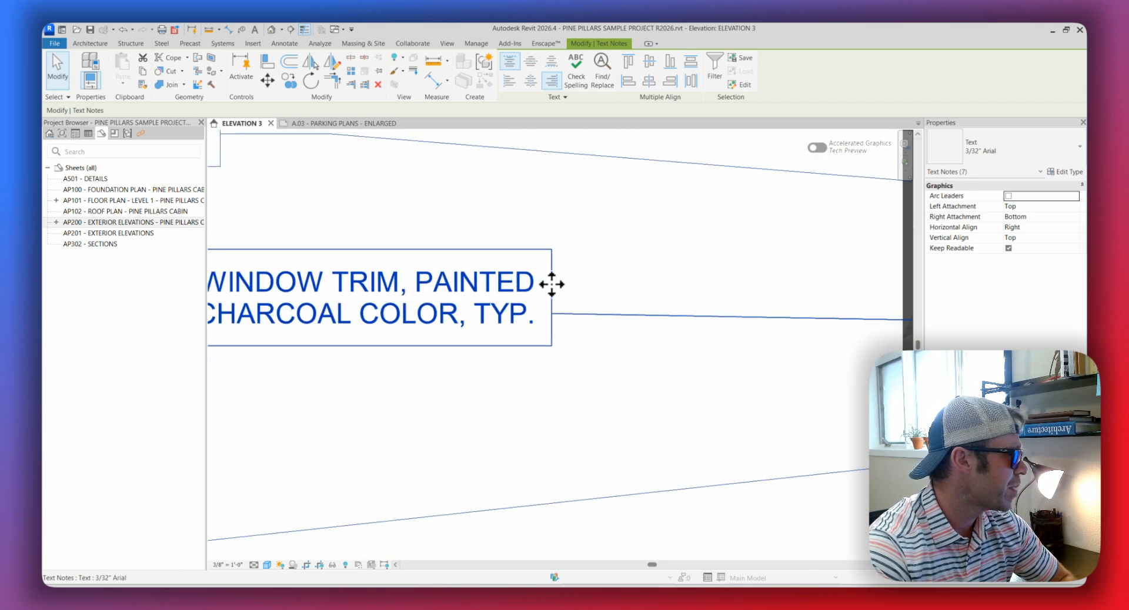
pyautogui.scroll(4, 552, 284)
pyautogui.scroll(-3, 557, 319)
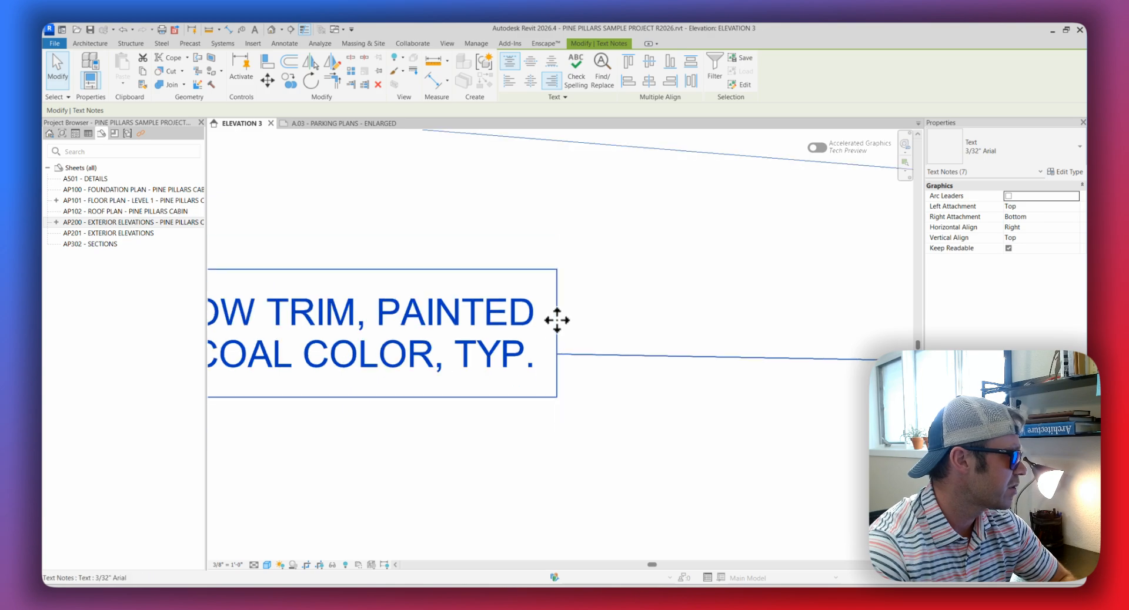
pyautogui.scroll(-8, 561, 315)
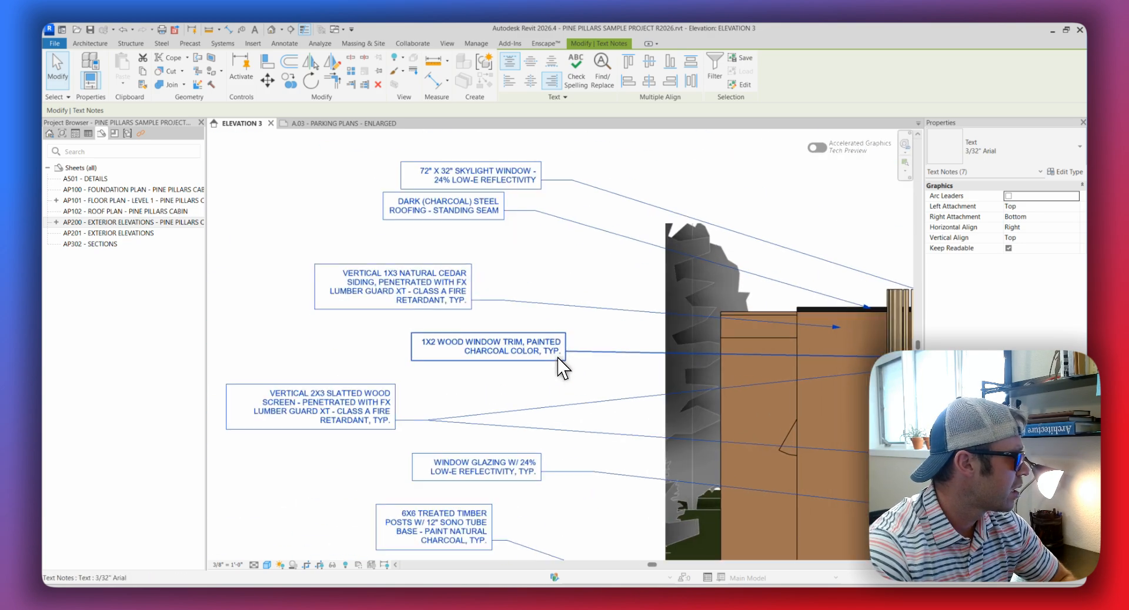
pyautogui.click(667, 80)
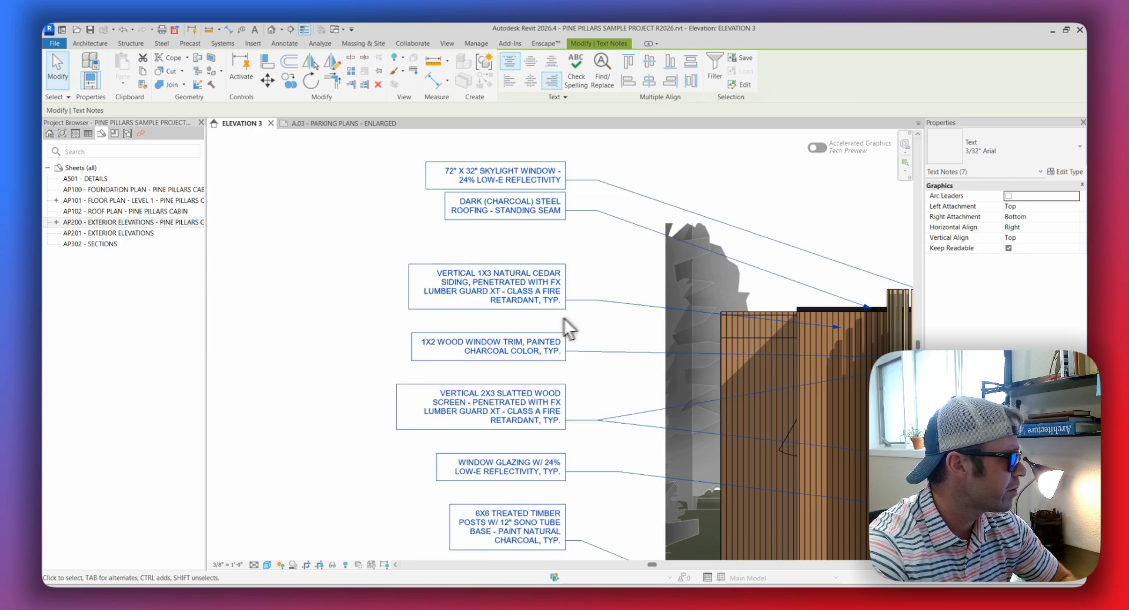
# Distribute the seven right-aligned notes evenly with Distribute Vertically and clear the selection.
pyautogui.scroll(-2, 582, 353)
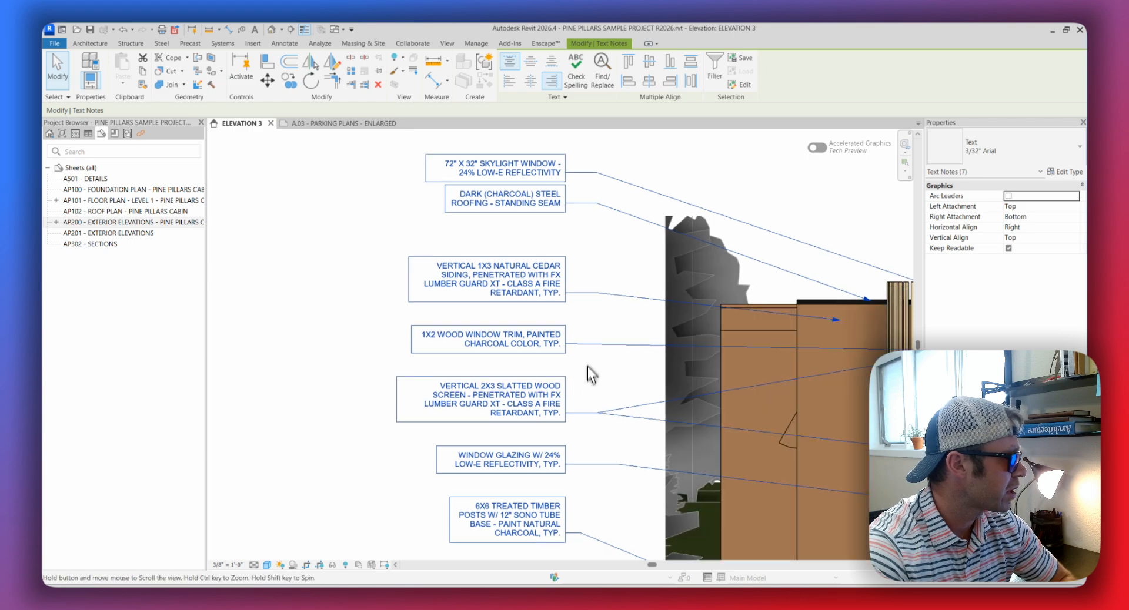
pyautogui.scroll(-2, 591, 341)
pyautogui.scroll(-1, 585, 338)
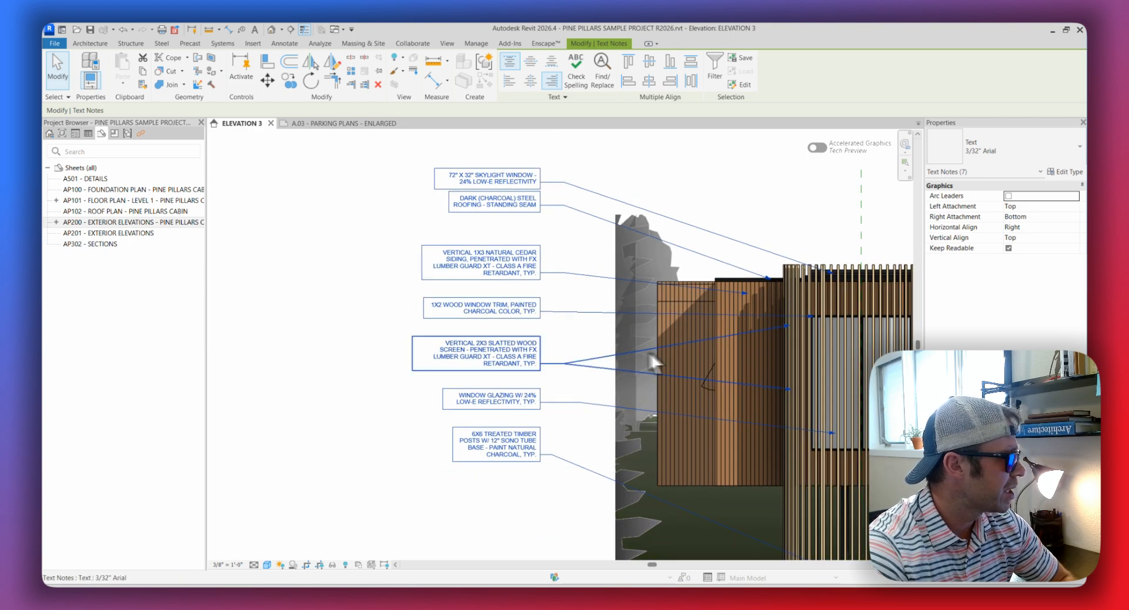
pyautogui.moveTo(766, 295)
pyautogui.mouseDown(button='middle')
pyautogui.moveTo(748, 301)
pyautogui.moveTo(744, 273)
pyautogui.moveTo(760, 297)
pyautogui.mouseUp(button='middle')
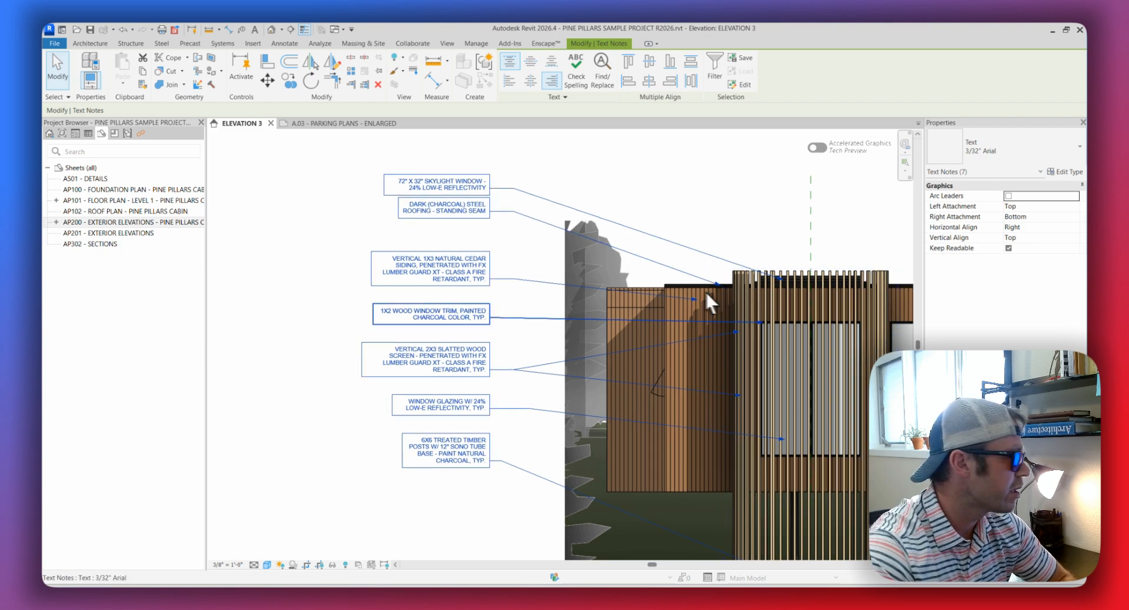
pyautogui.moveTo(675, 286); pyautogui.dragTo(721, 389, button='middle')
pyautogui.moveTo(482, 332); pyautogui.dragTo(560, 379, button='middle')
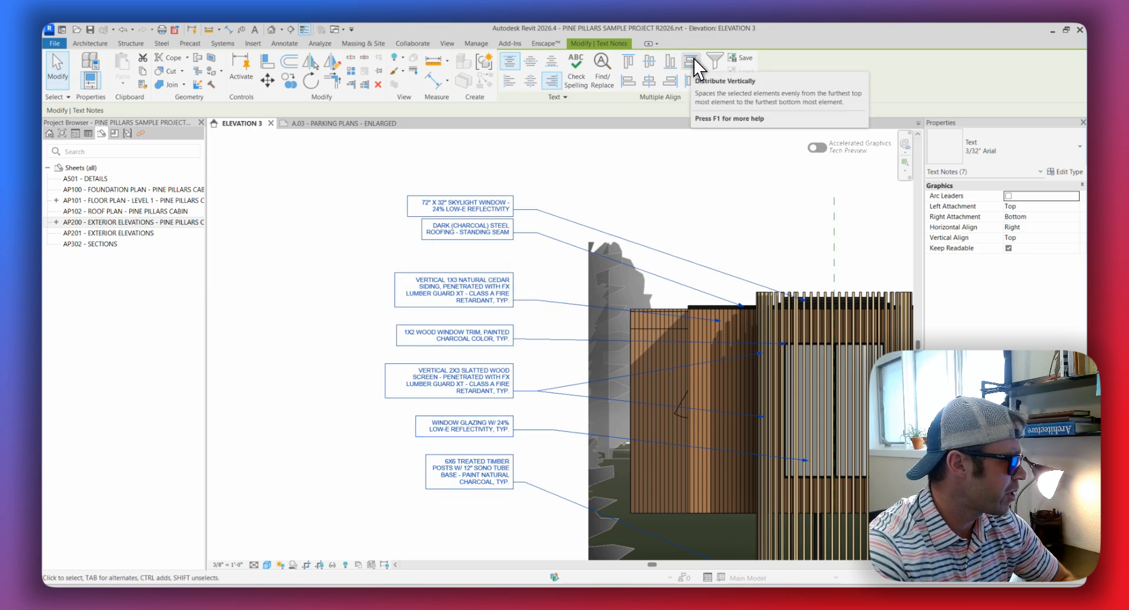
pyautogui.scroll(3, 464, 246)
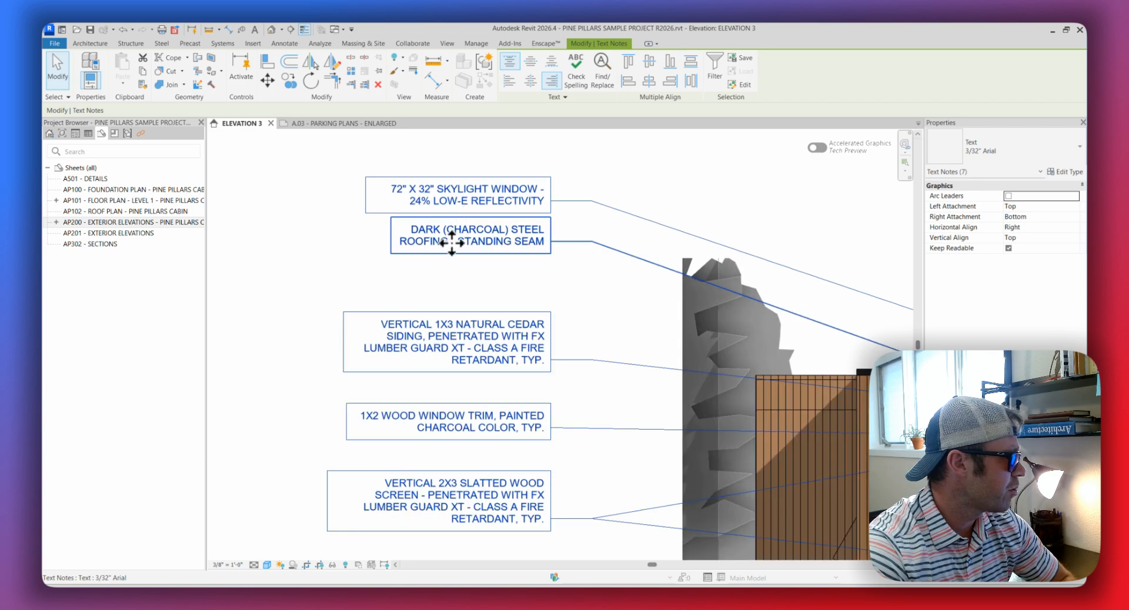
pyautogui.scroll(-3, 451, 242)
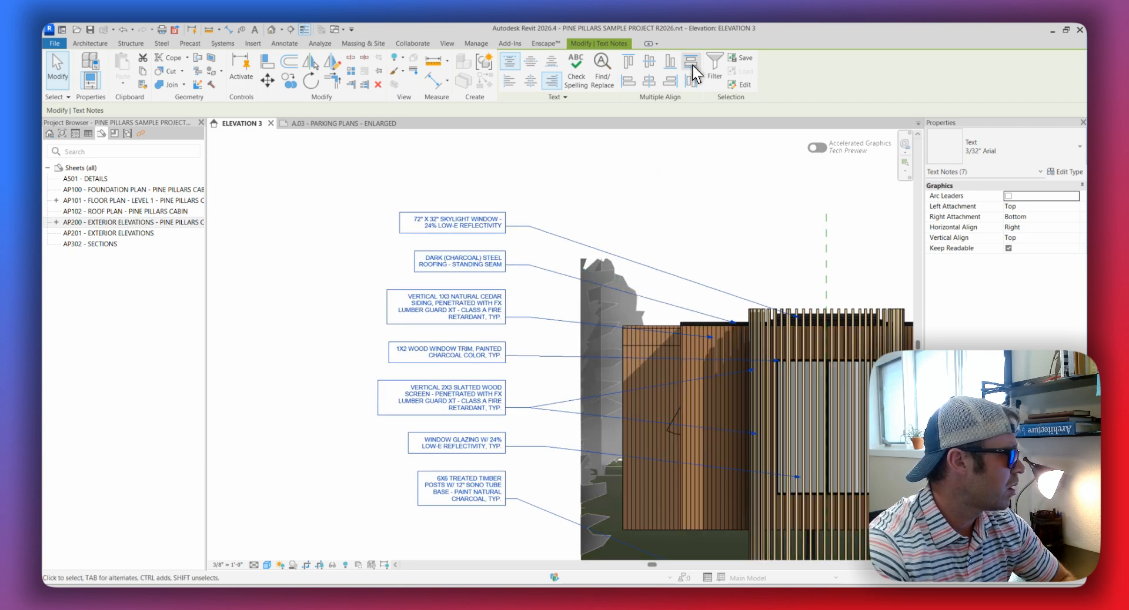
pyautogui.moveTo(498, 391); pyautogui.dragTo(501, 341, button='middle')
pyautogui.press('Escape')
pyautogui.press('Escape')
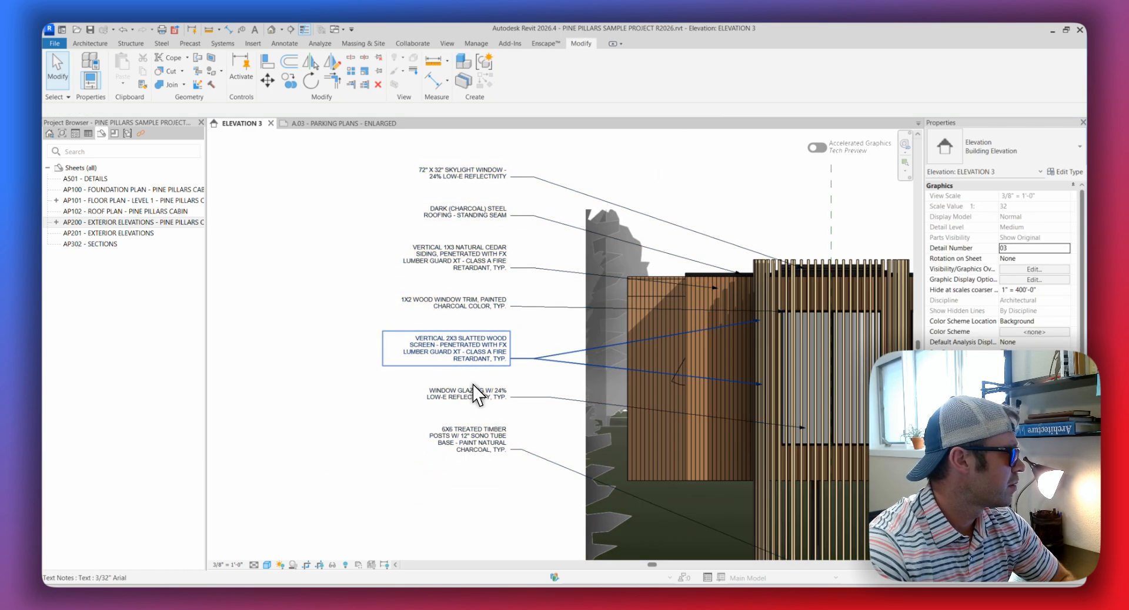
# Make the spacing uneven by moving the window glazing note down and the slatted wood screen and cedar siding notes up.
pyautogui.click(435, 390)
pyautogui.moveTo(414, 383); pyautogui.dragTo(419, 397)
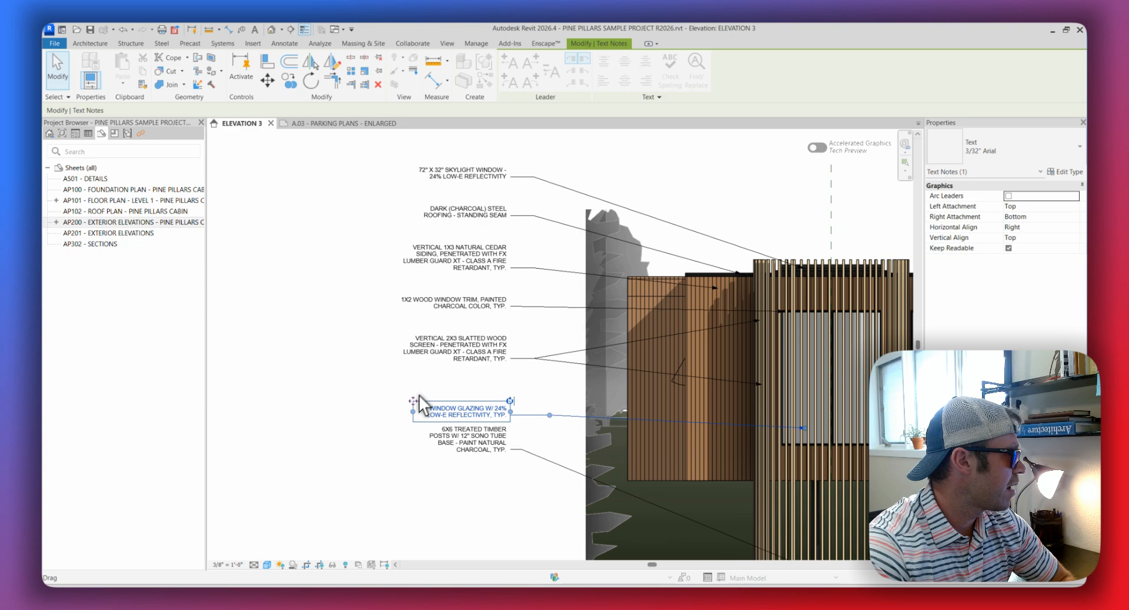
pyautogui.click(450, 350)
pyautogui.moveTo(383, 331); pyautogui.dragTo(383, 306)
pyautogui.click(428, 256)
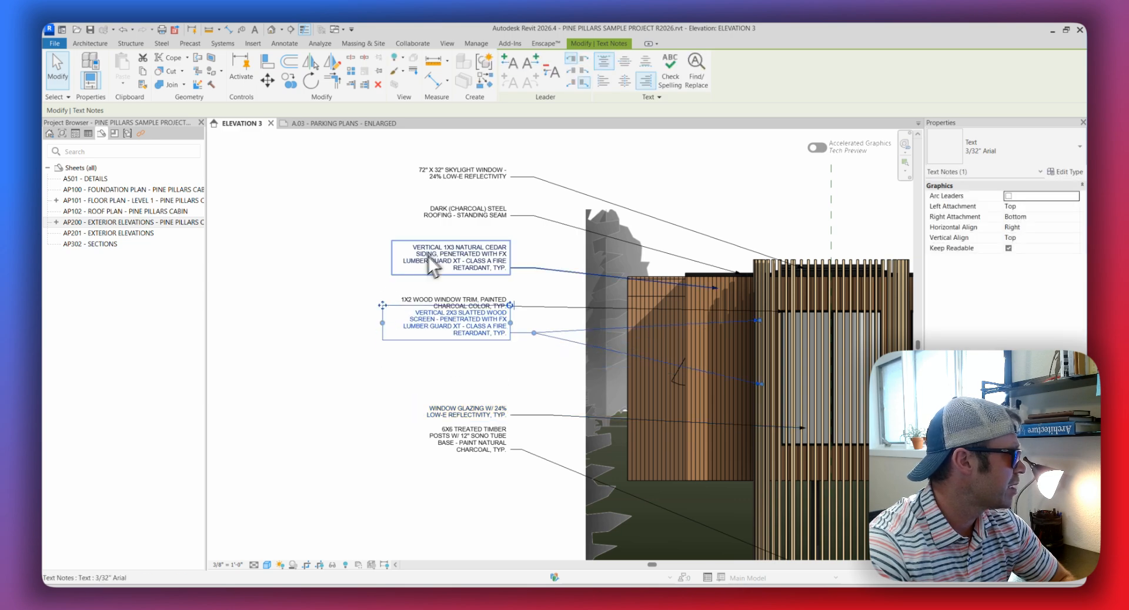
pyautogui.moveTo(391, 241); pyautogui.dragTo(389, 214)
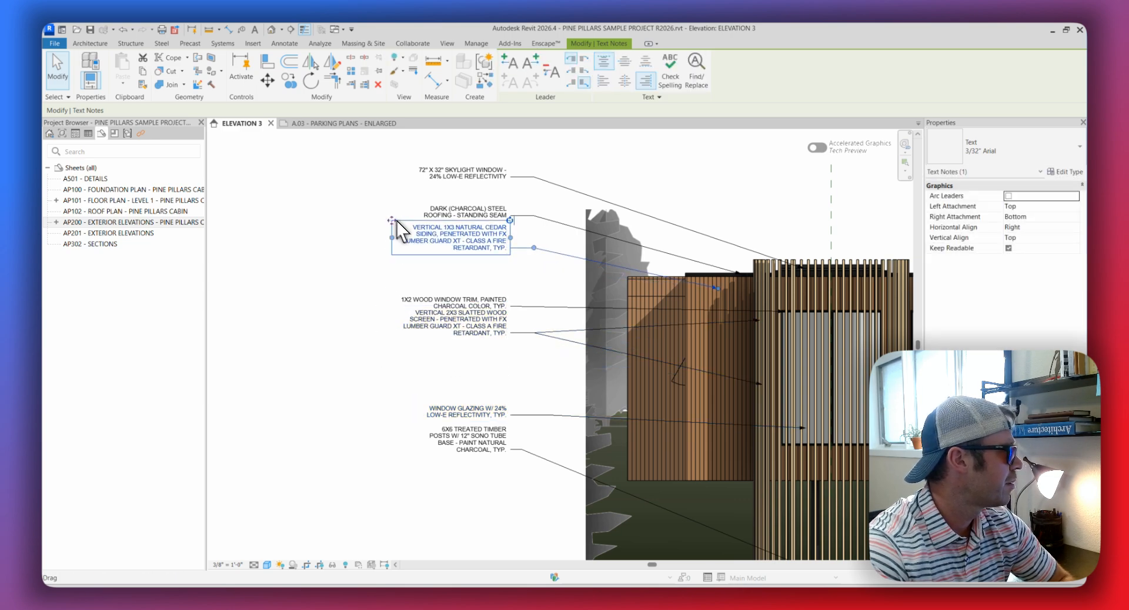
pyautogui.press('Escape')
pyautogui.press('Escape')
# Select all seven unevenly spaced notes again, from the timber posts note up to the skylight window note.
pyautogui.click(492, 432)
pyautogui.keyDown('ctrl'); pyautogui.click(485, 414); pyautogui.keyUp('ctrl')
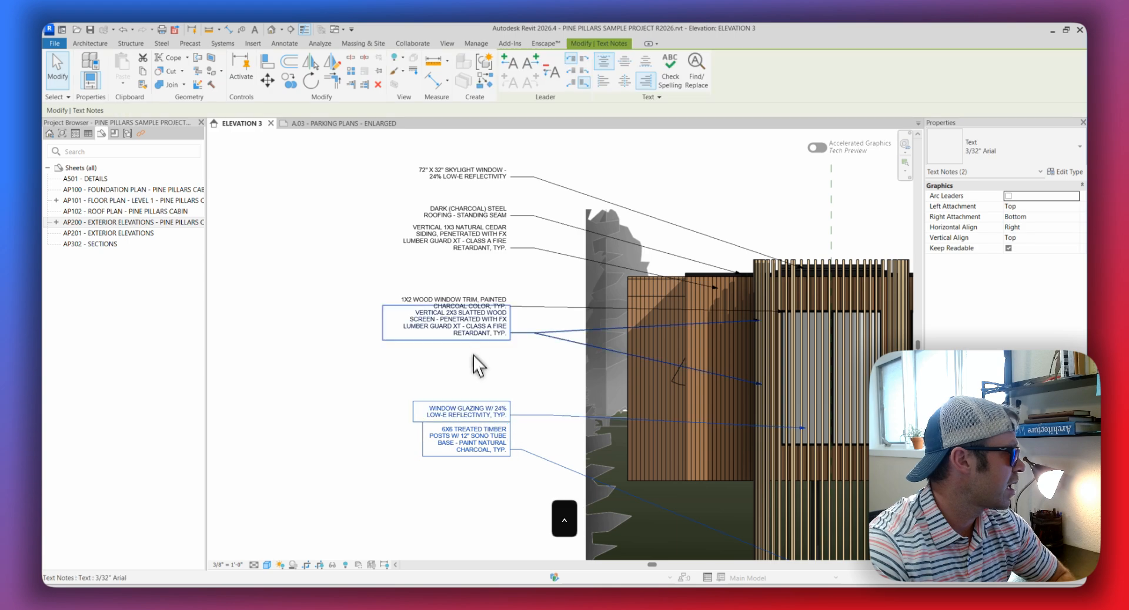
pyautogui.keyDown('ctrl'); pyautogui.click(471, 322); pyautogui.keyUp('ctrl')
pyautogui.keyDown('ctrl'); pyautogui.click(475, 302); pyautogui.keyUp('ctrl')
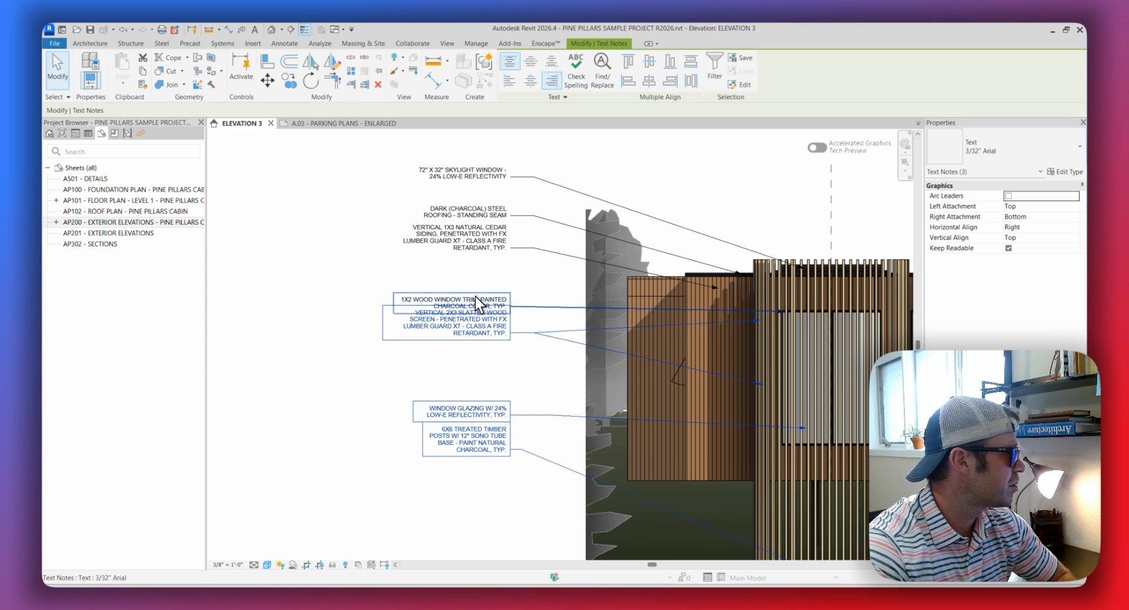
pyautogui.keyDown('ctrl'); pyautogui.click(471, 211); pyautogui.keyUp('ctrl')
pyautogui.keyDown('ctrl'); pyautogui.click(470, 173); pyautogui.keyUp('ctrl')
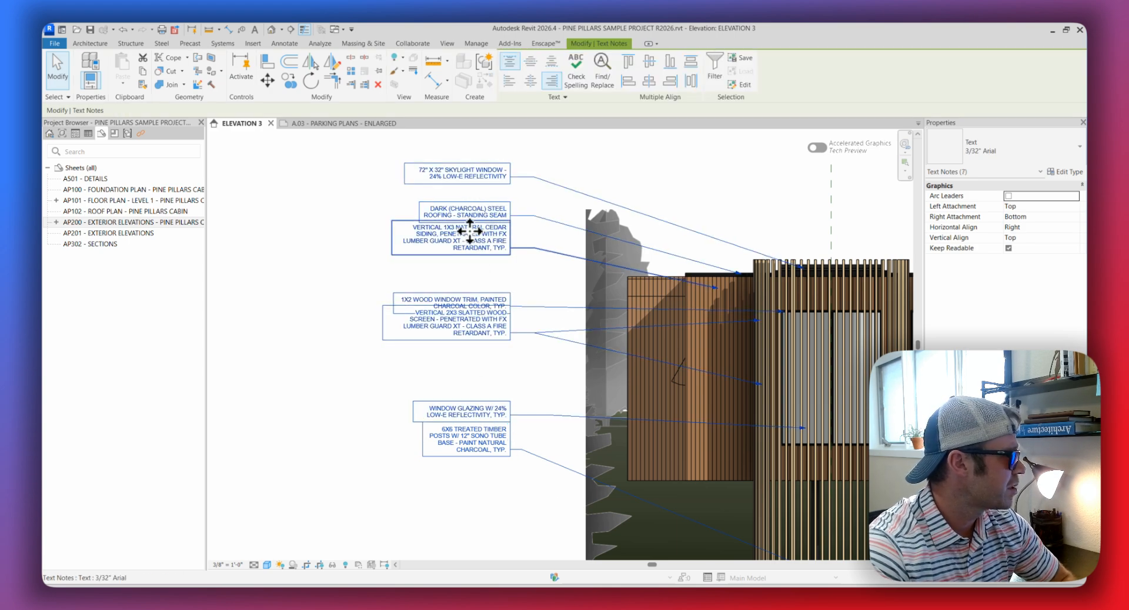
# Space the seven selected notes evenly again with Distribute Vertically, and clear the selection.
pyautogui.scroll(2, 456, 327)
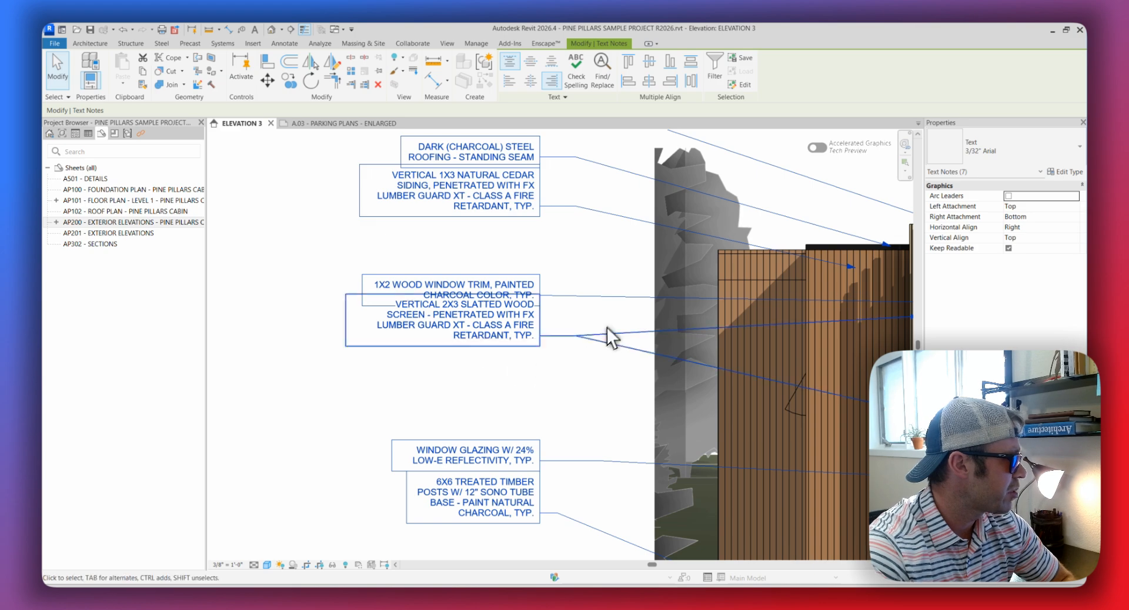
pyautogui.moveTo(607, 328); pyautogui.dragTo(587, 411, button='middle')
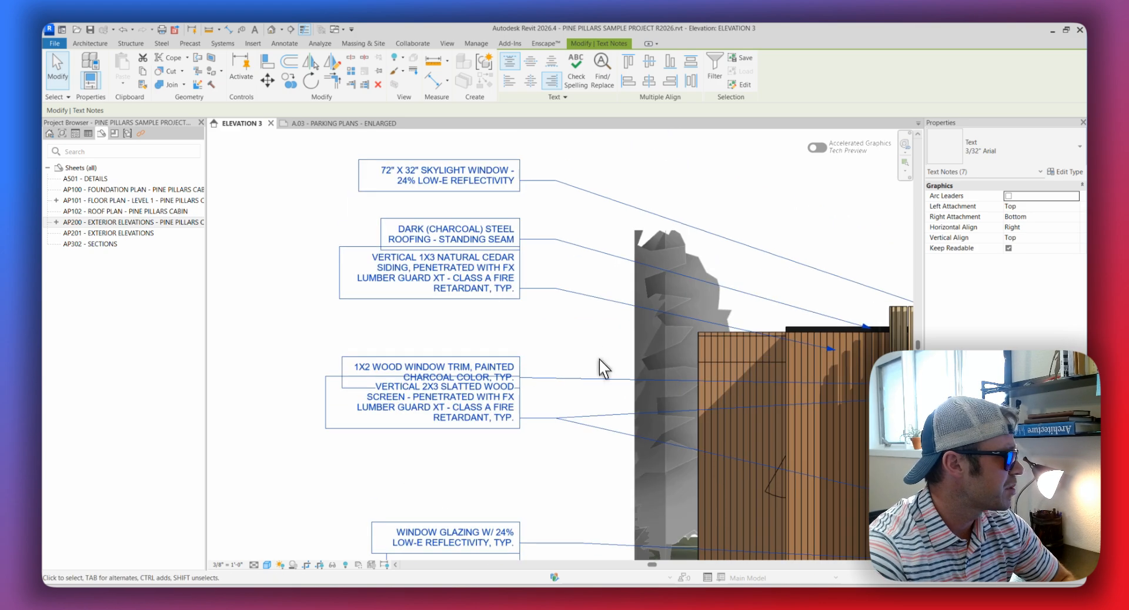
pyautogui.click(687, 63)
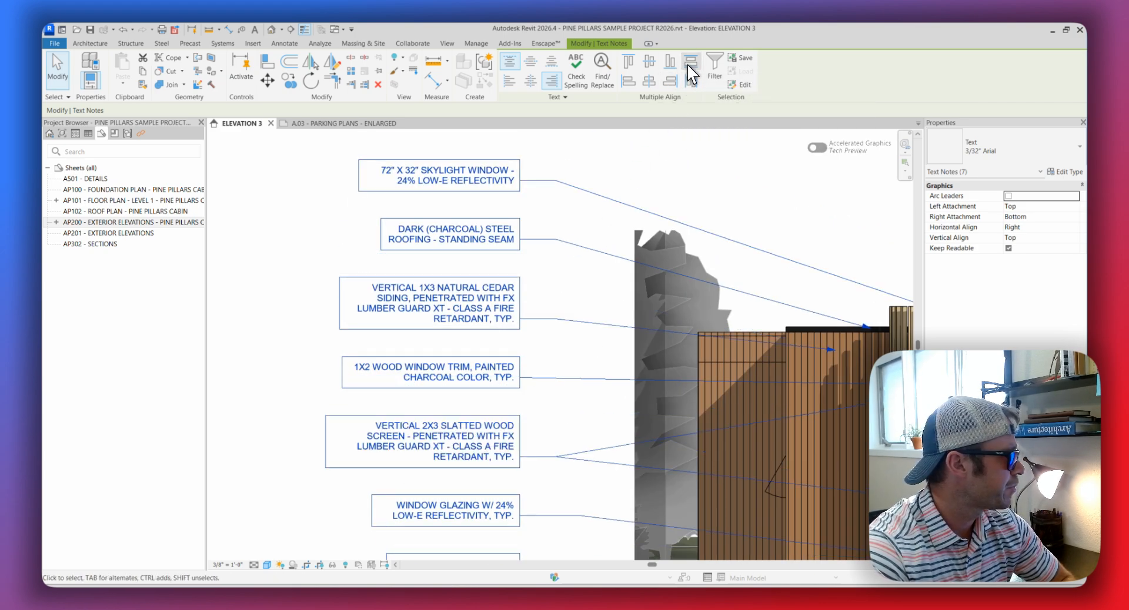
pyautogui.scroll(-3, 599, 317)
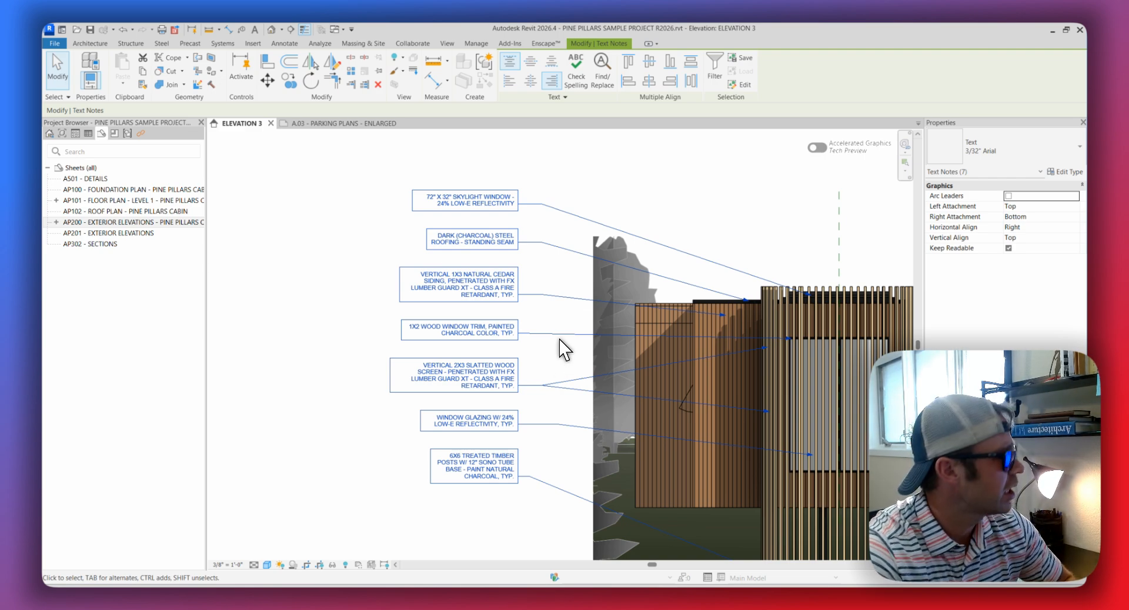
pyautogui.moveTo(528, 298); pyautogui.dragTo(524, 309, button='middle')
pyautogui.press('Escape')
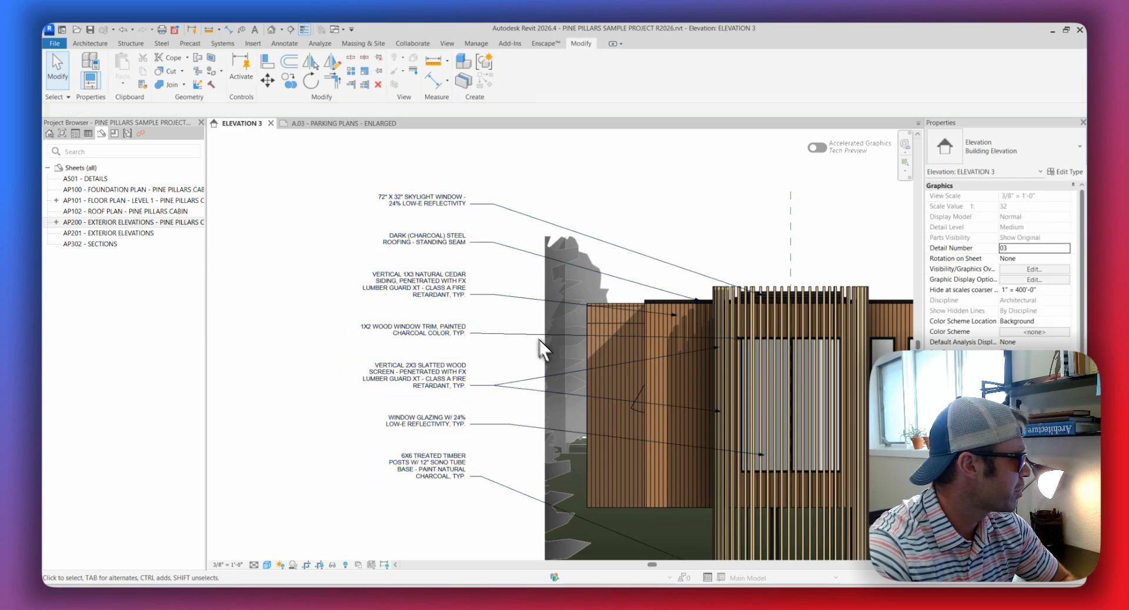
# Select the window glazing, slatted wood screen, window trim and cedar siding notes to examine the Multiple Align tools.
pyautogui.scroll(-3, 530, 333)
pyautogui.click(435, 352)
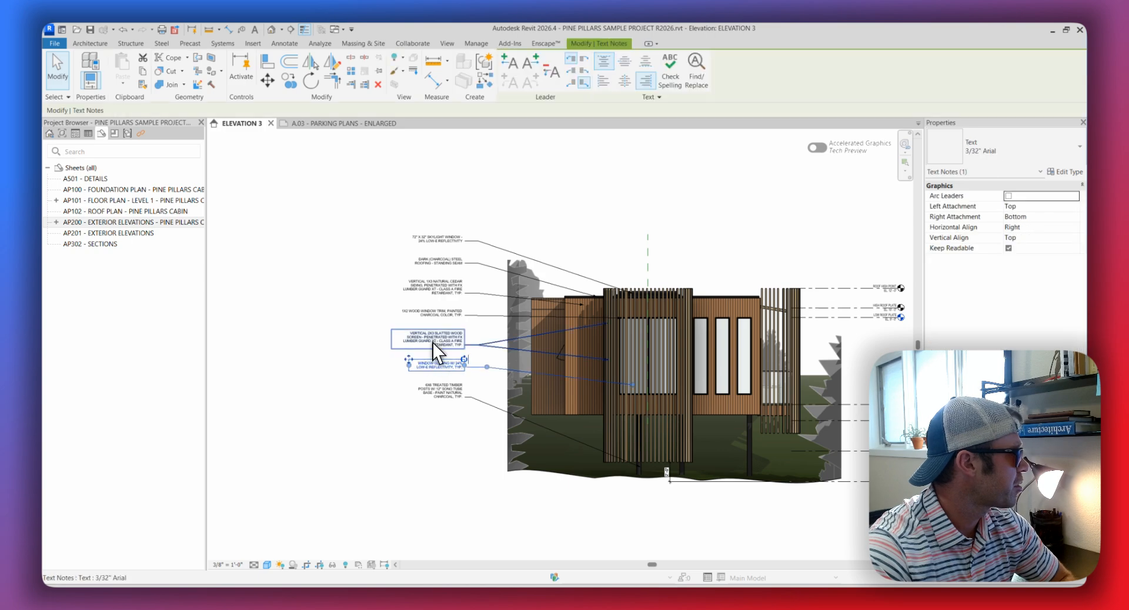
pyautogui.keyDown('ctrl'); pyautogui.click(434, 338); pyautogui.keyUp('ctrl')
pyautogui.keyDown('ctrl'); pyautogui.click(433, 312); pyautogui.keyUp('ctrl')
pyautogui.keyDown('ctrl'); pyautogui.click(433, 287); pyautogui.keyUp('ctrl')
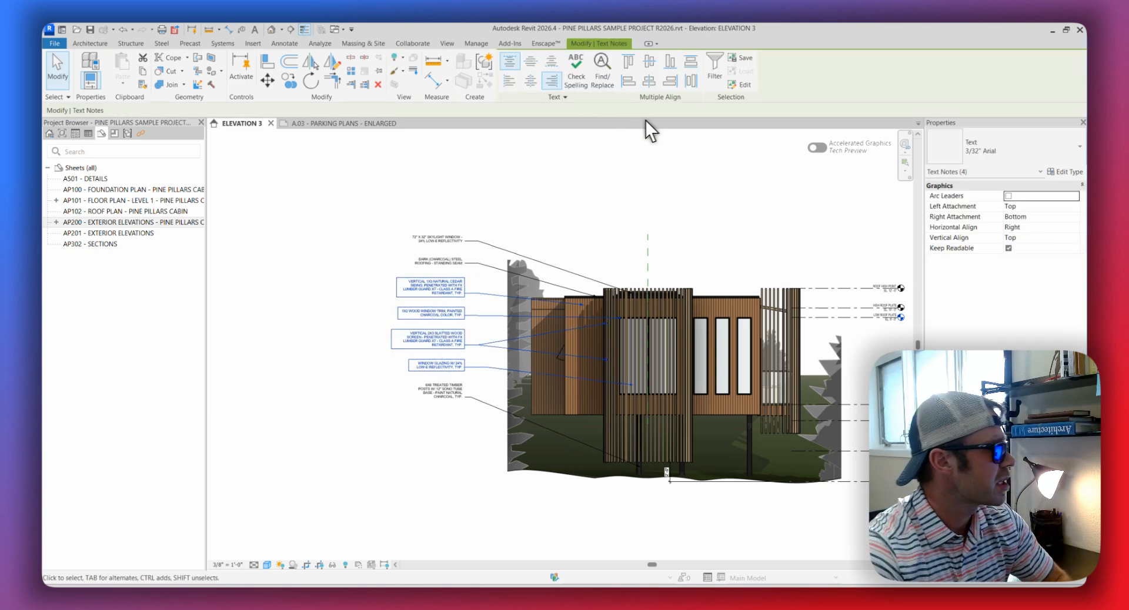
pyautogui.moveTo(500, 179); pyautogui.dragTo(600, 199, button='middle')
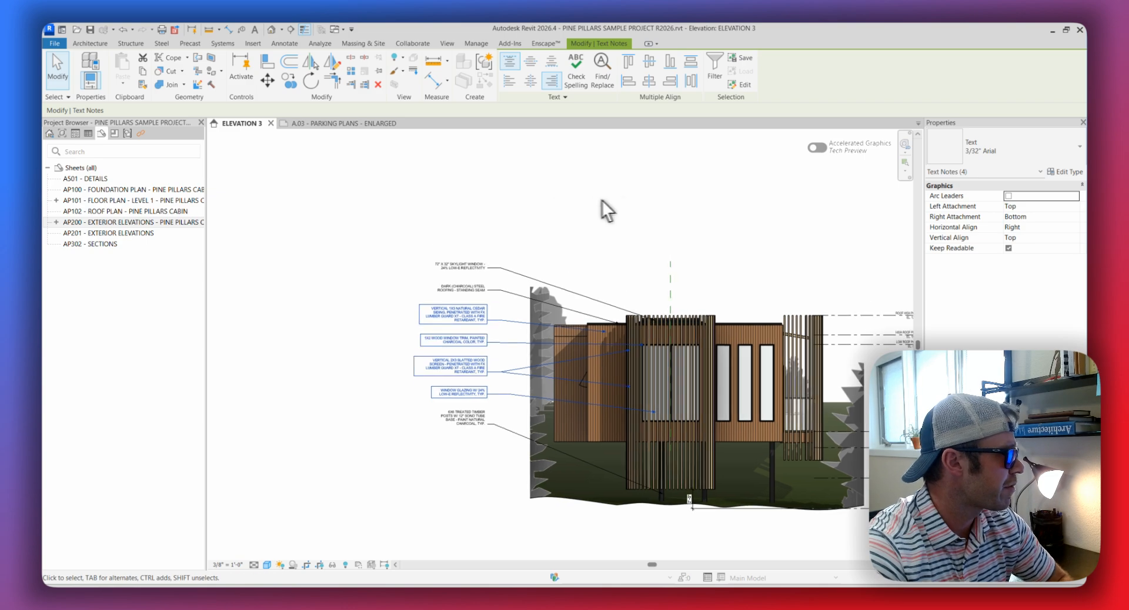
pyautogui.scroll(-1, 623, 191)
# Run Check Spelling on the timber posts, window glazing and slatted wood screen notes, and close it without changing any text.
pyautogui.click(460, 374)
pyautogui.scroll(4, 456, 364)
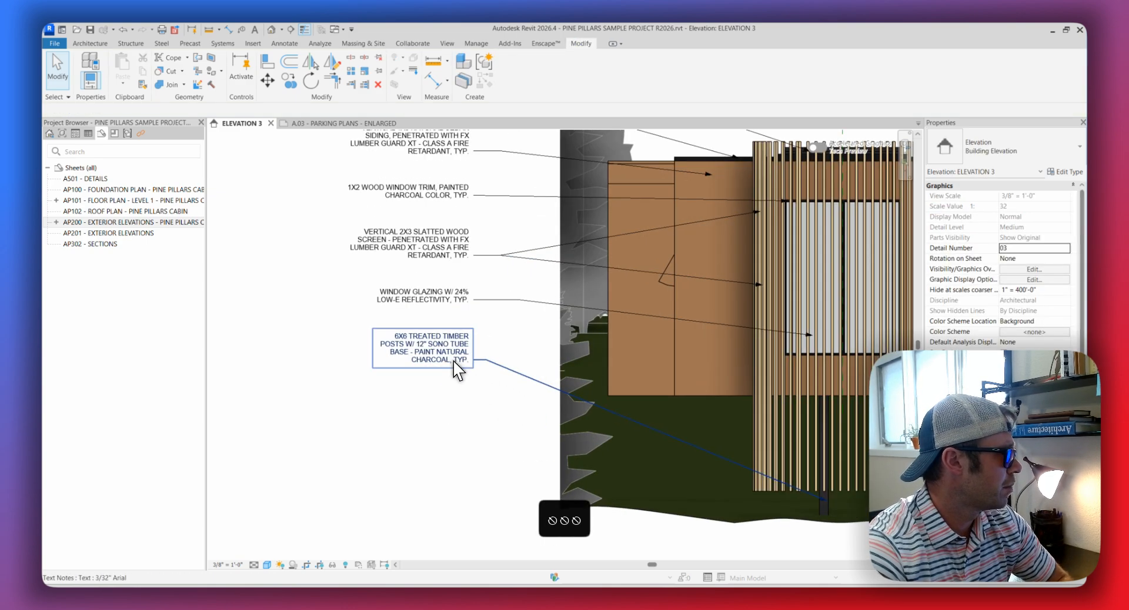
pyautogui.keyDown('ctrl'); pyautogui.click(443, 298); pyautogui.keyUp('ctrl')
pyautogui.keyDown('ctrl'); pyautogui.click(374, 257); pyautogui.keyUp('ctrl')
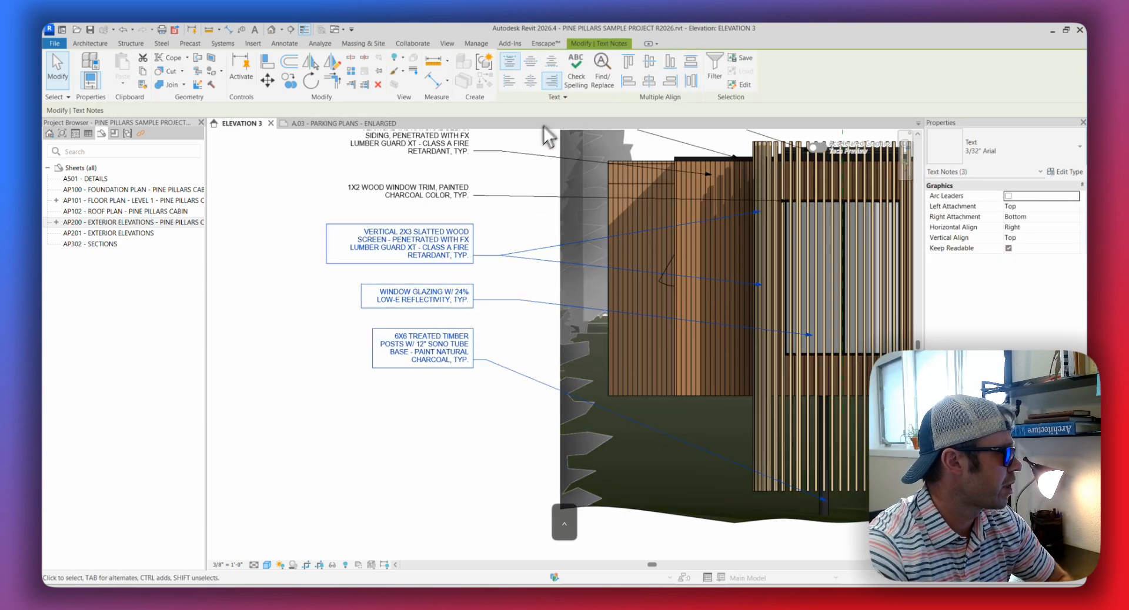
pyautogui.click(577, 76)
pyautogui.moveTo(290, 169); pyautogui.dragTo(451, 335)
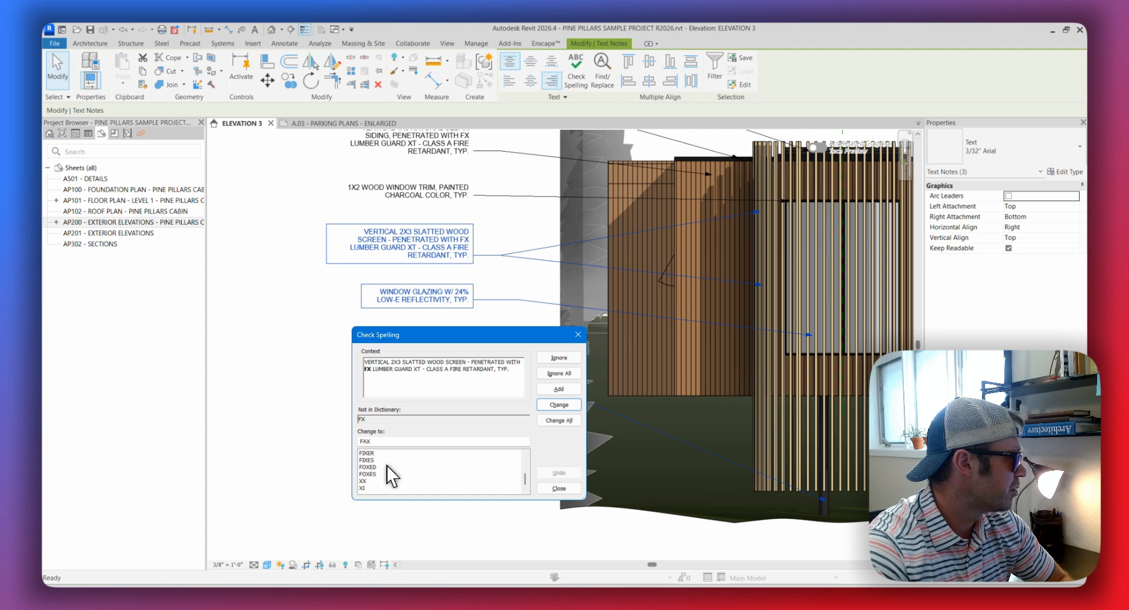
pyautogui.click(578, 335)
# Misspell SKYLIGHT as SKYIGHT in the 72" x 32" skylight window note and finish editing the text.
pyautogui.scroll(3, 429, 206)
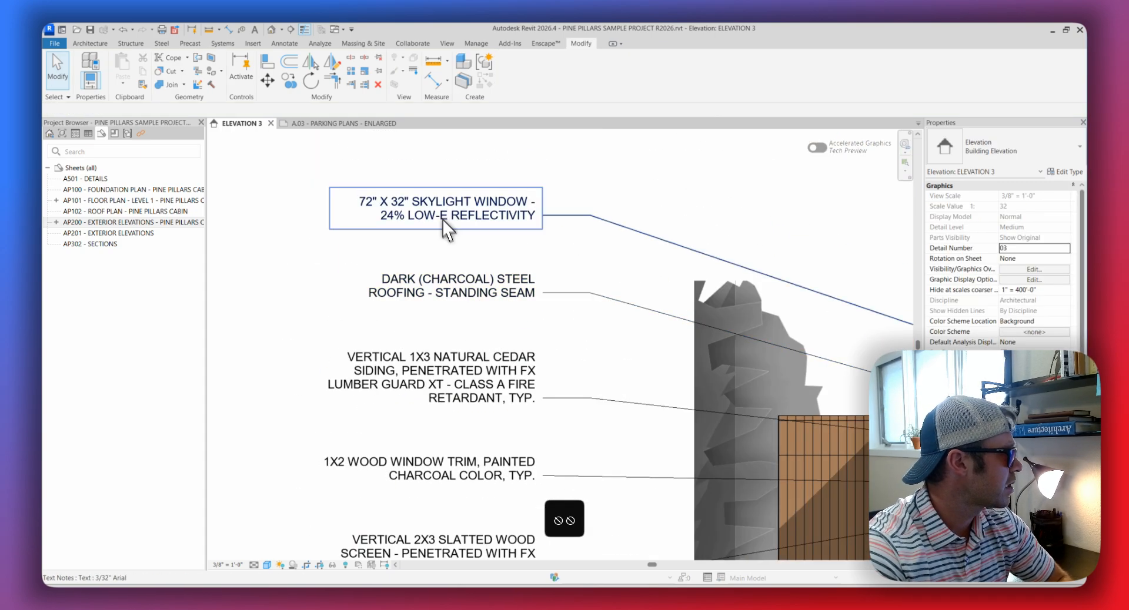
pyautogui.scroll(2, 442, 220)
pyautogui.click(433, 203)
pyautogui.click(433, 203)
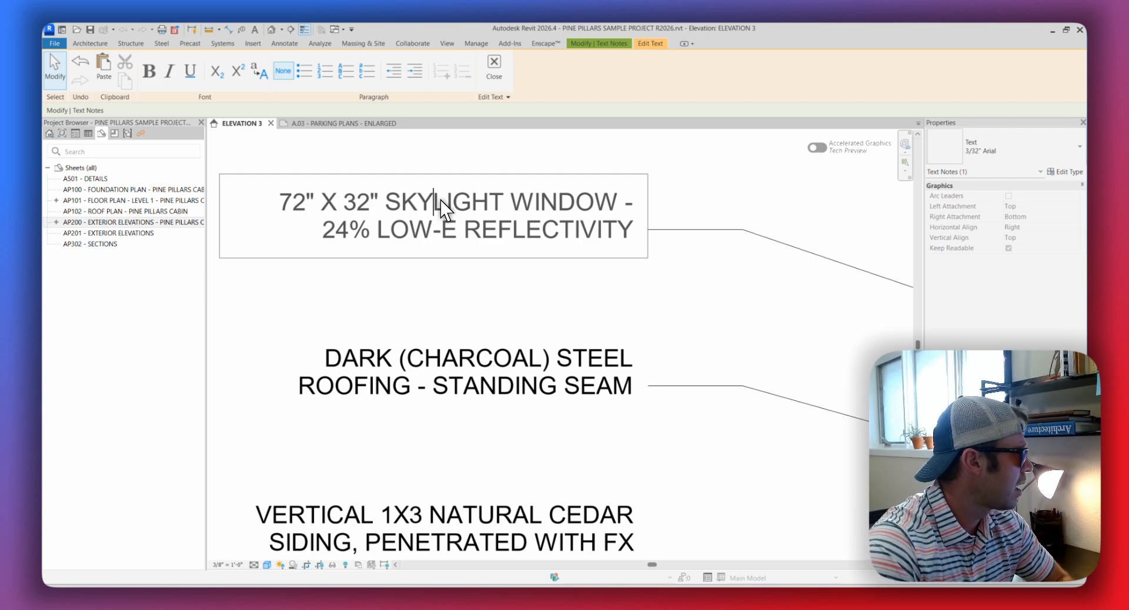
pyautogui.click(445, 203)
pyautogui.press('BackSpace')
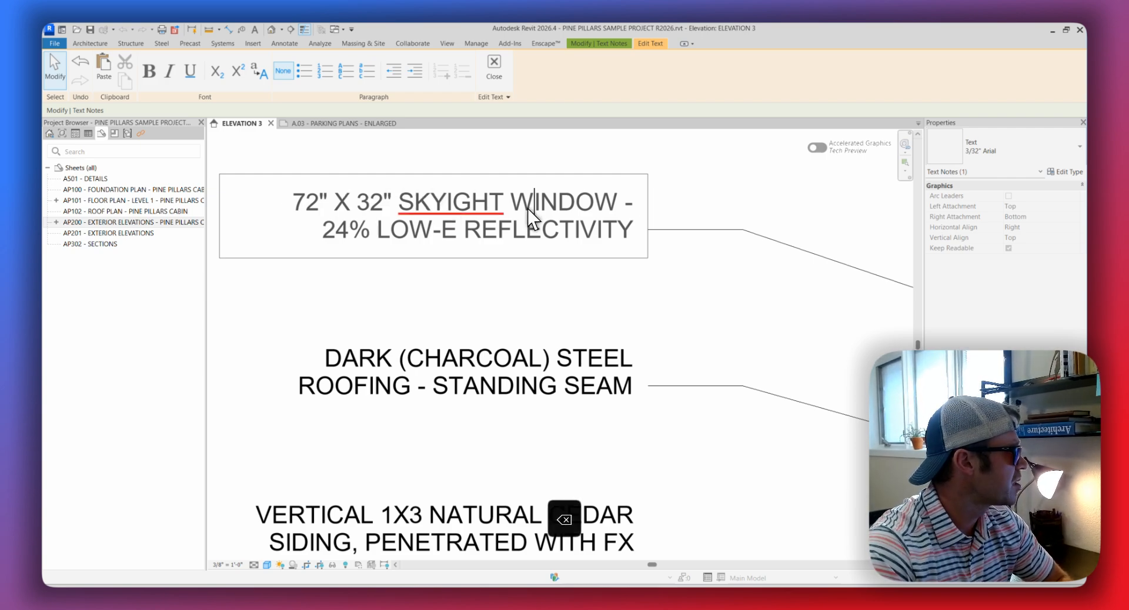
pyautogui.click(541, 149)
pyautogui.scroll(-2, 557, 226)
pyautogui.scroll(2, 451, 238)
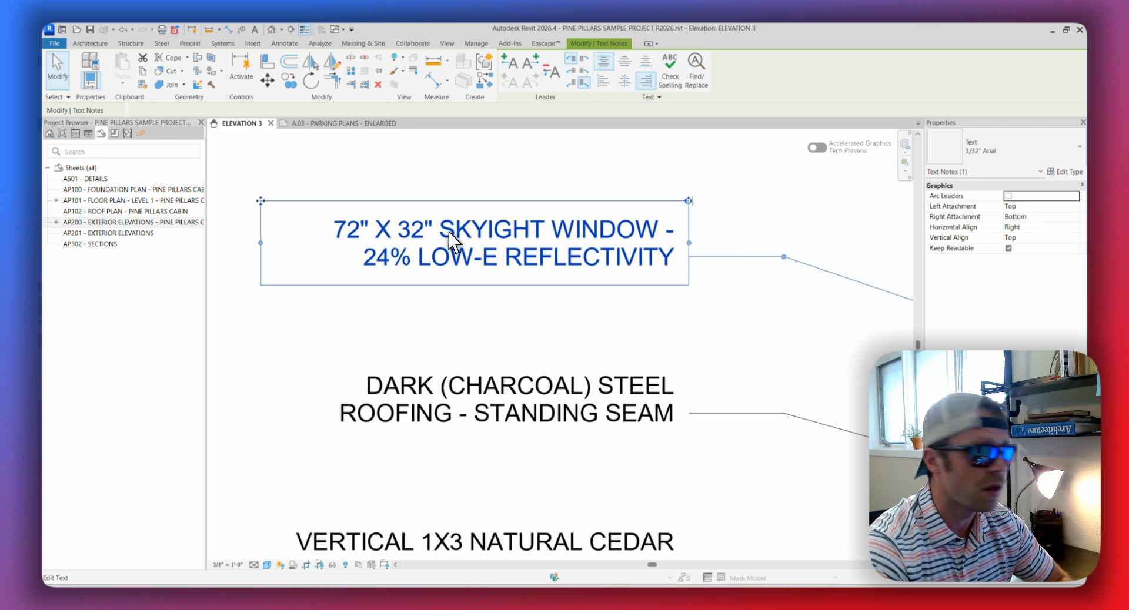
# Replace the misspelled SKYIGHT with the suggested SKYLIGHT in the 72" x 32" window note and finish editing the text.
pyautogui.scroll(1, 460, 234)
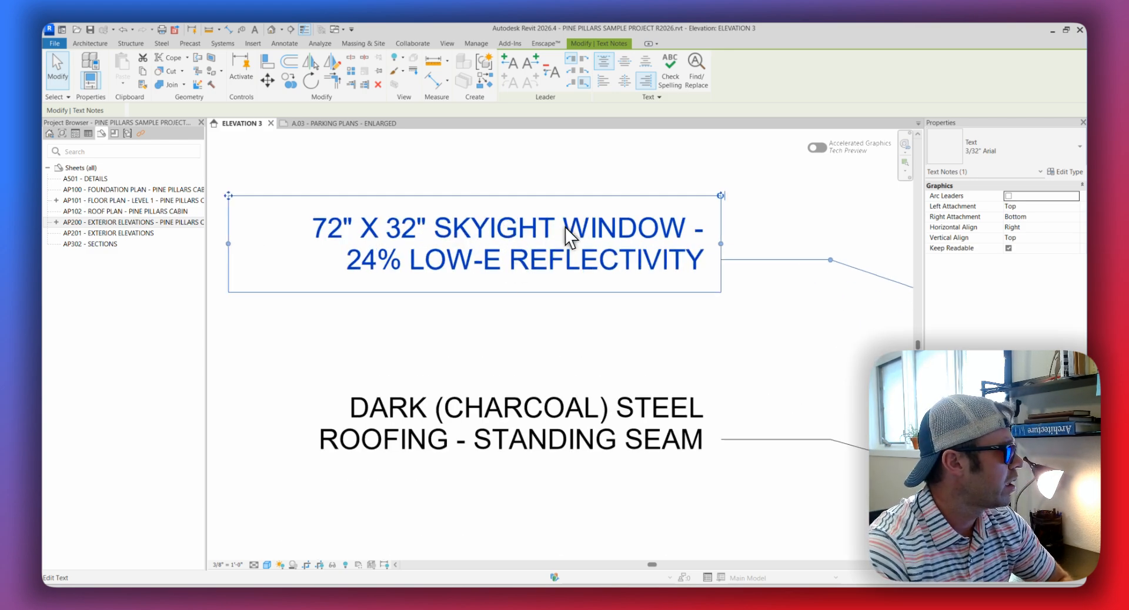
pyautogui.doubleClick(588, 228)
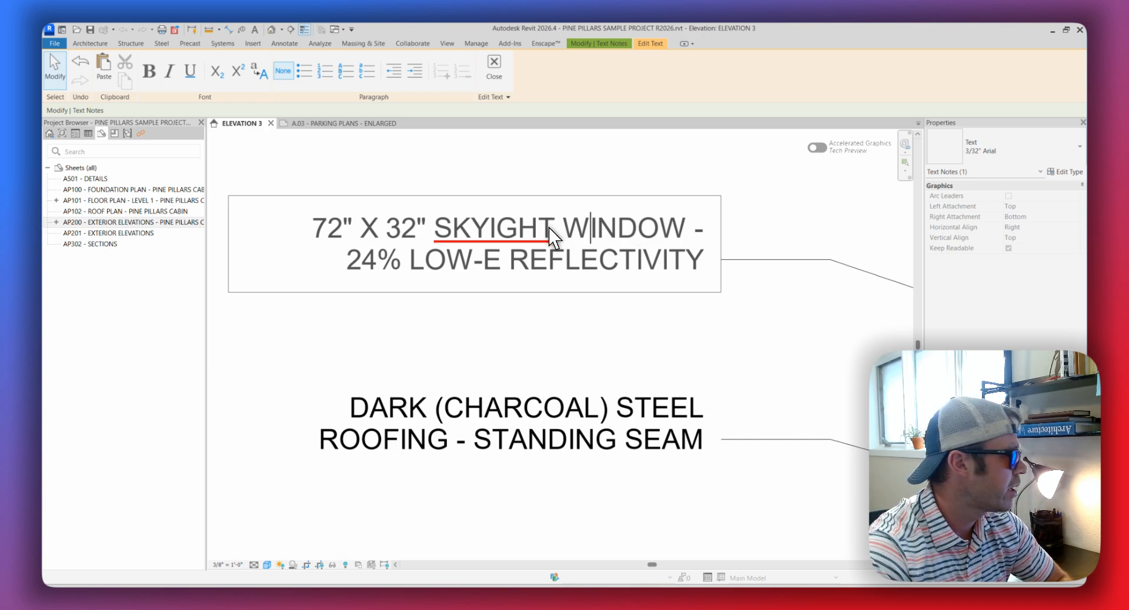
pyautogui.rightClick(491, 229)
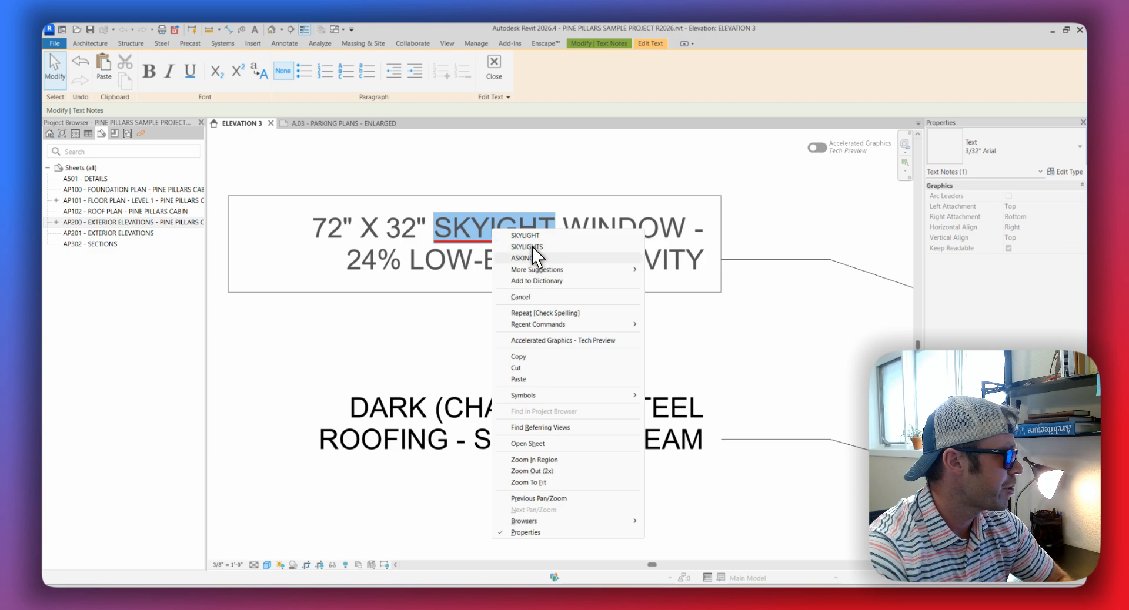
pyautogui.moveTo(549, 268)
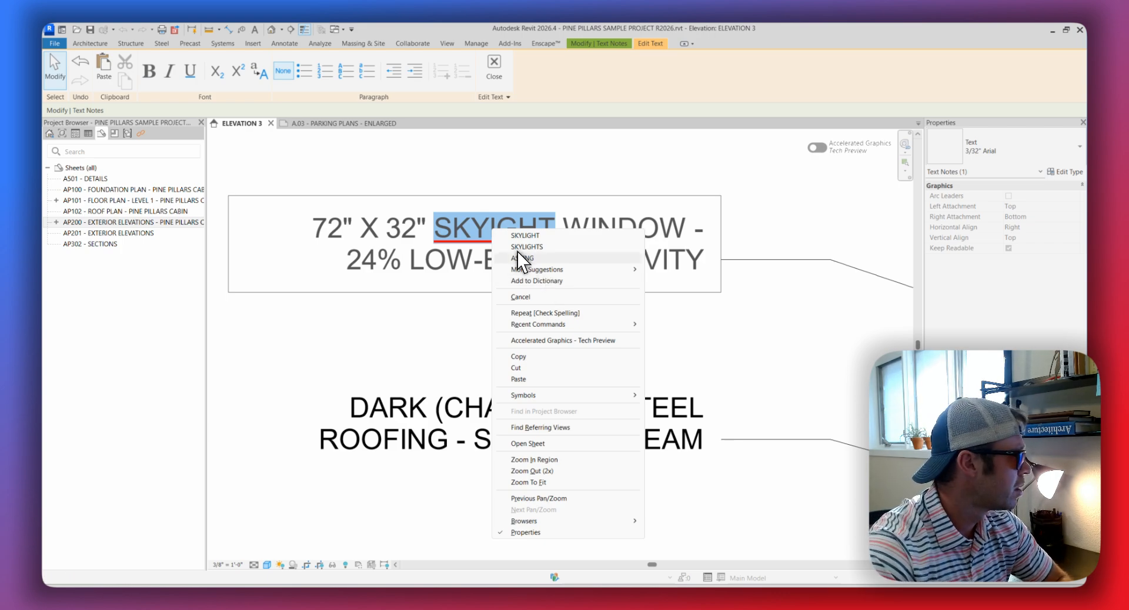
pyautogui.click(525, 236)
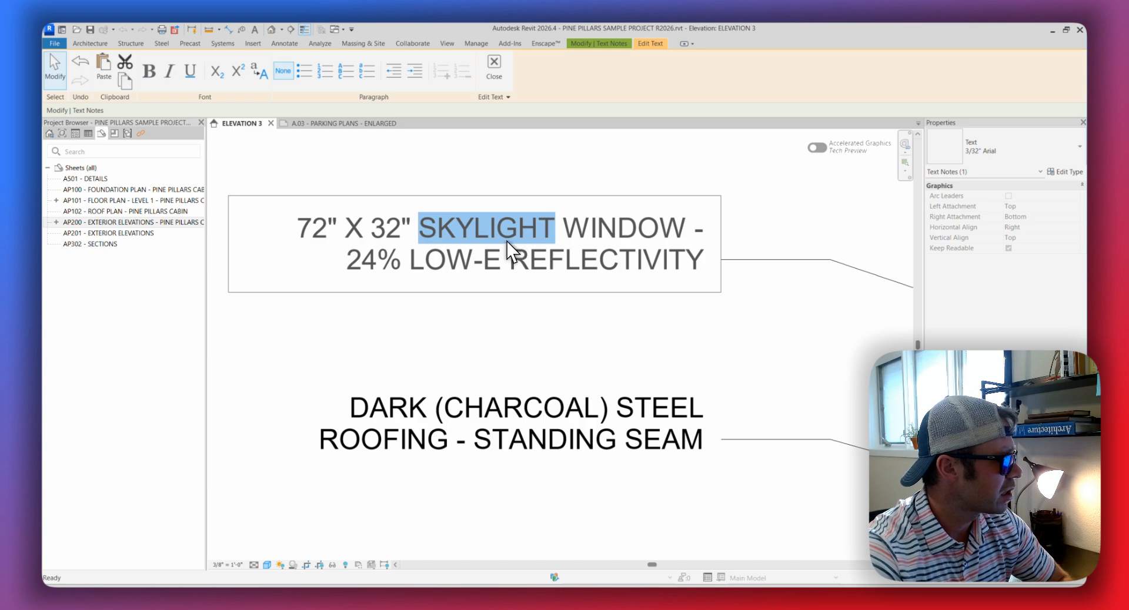
pyautogui.click(601, 151)
pyautogui.scroll(-5, 637, 257)
pyautogui.press('Escape')
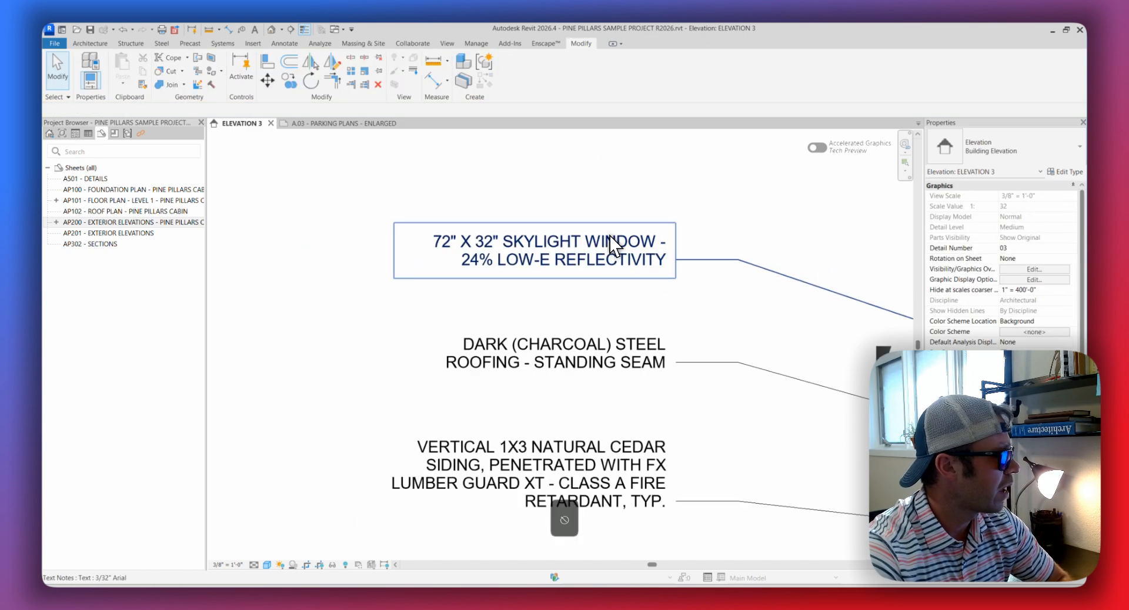
# Select all seven elevation text notes, from the timber posts note up to the skylight note, and clear the selection.
pyautogui.scroll(-3, 549, 301)
pyautogui.scroll(6, 466, 361)
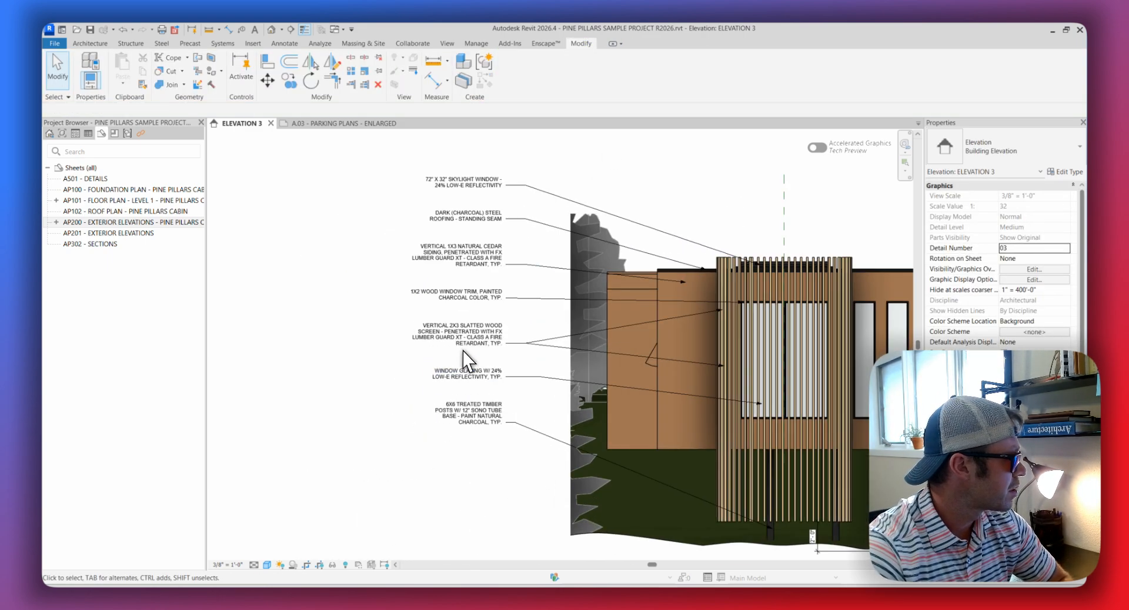
pyautogui.scroll(-3, 500, 274)
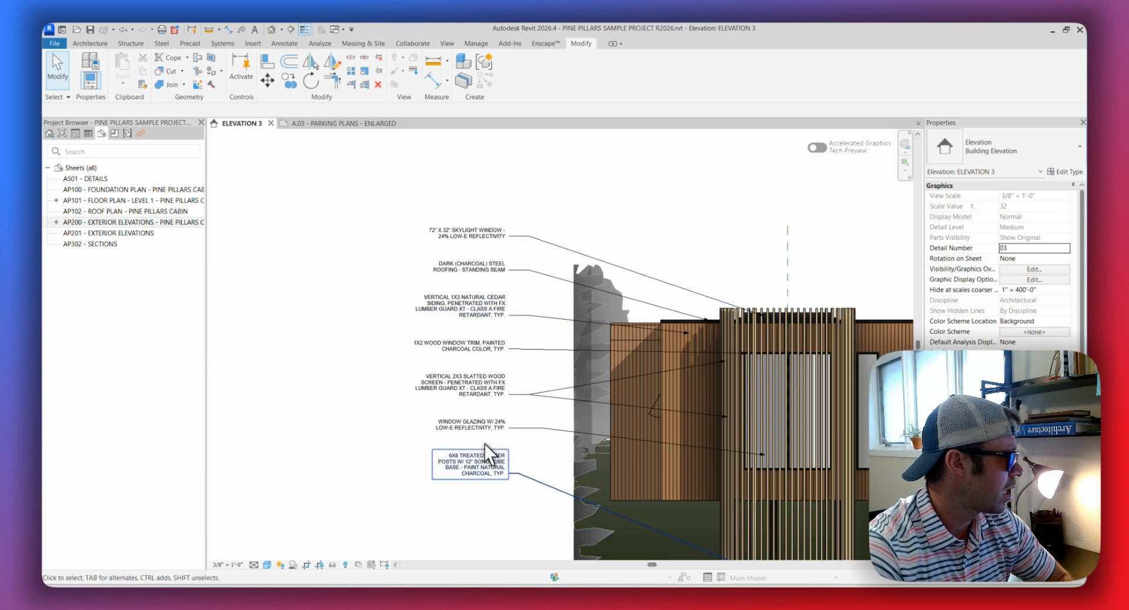
pyautogui.click(487, 459)
pyautogui.keyDown('ctrl'); pyautogui.click(485, 425); pyautogui.keyUp('ctrl')
pyautogui.keyDown('ctrl'); pyautogui.click(483, 385); pyautogui.keyUp('ctrl')
pyautogui.keyDown('ctrl'); pyautogui.click(485, 346); pyautogui.keyUp('ctrl')
pyautogui.keyDown('ctrl'); pyautogui.click(485, 306); pyautogui.keyUp('ctrl')
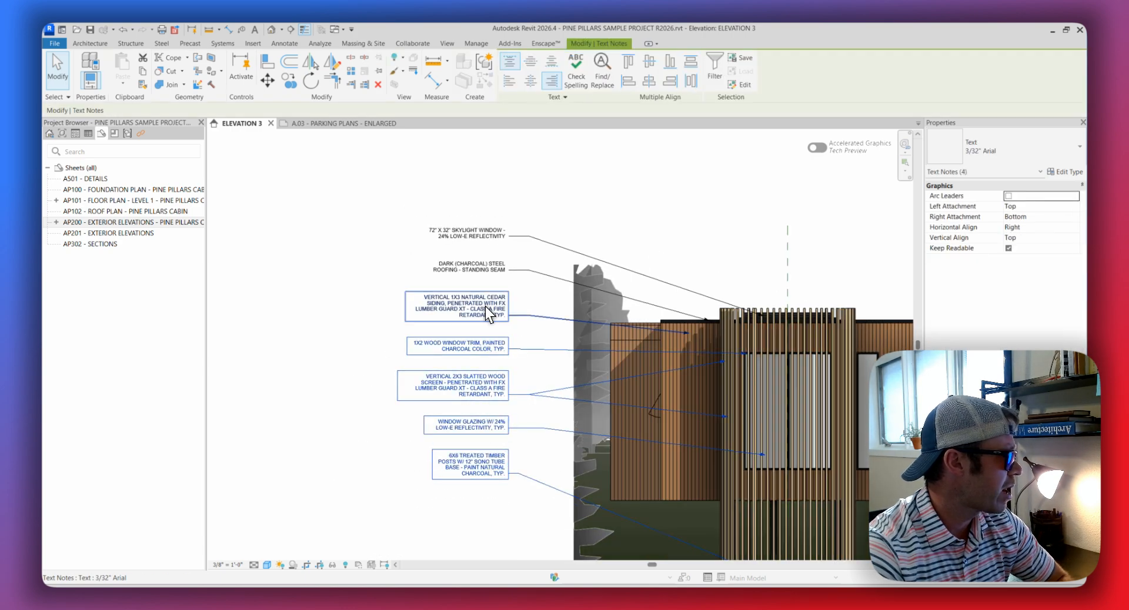
pyautogui.keyDown('ctrl'); pyautogui.click(484, 268); pyautogui.keyUp('ctrl')
pyautogui.keyDown('ctrl'); pyautogui.click(480, 233); pyautogui.keyUp('ctrl')
pyautogui.press('Escape')
pyautogui.scroll(-3, 429, 338)
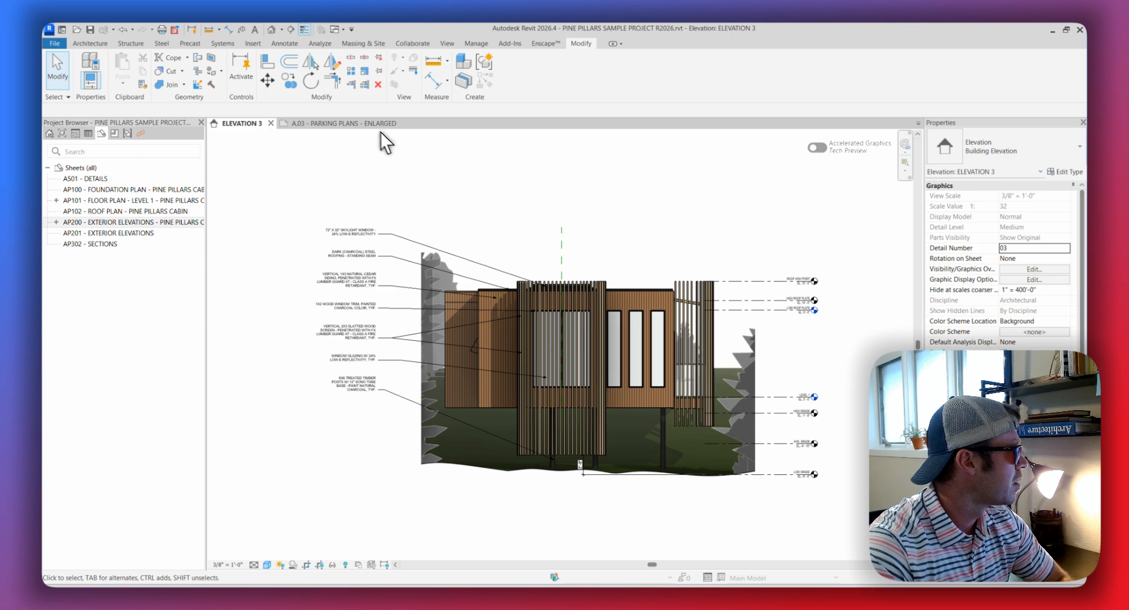
# Switch to the A.03 - PARKING PLANS - ENLARGED sheet and select its title block at the Scale field.
pyautogui.click(353, 122)
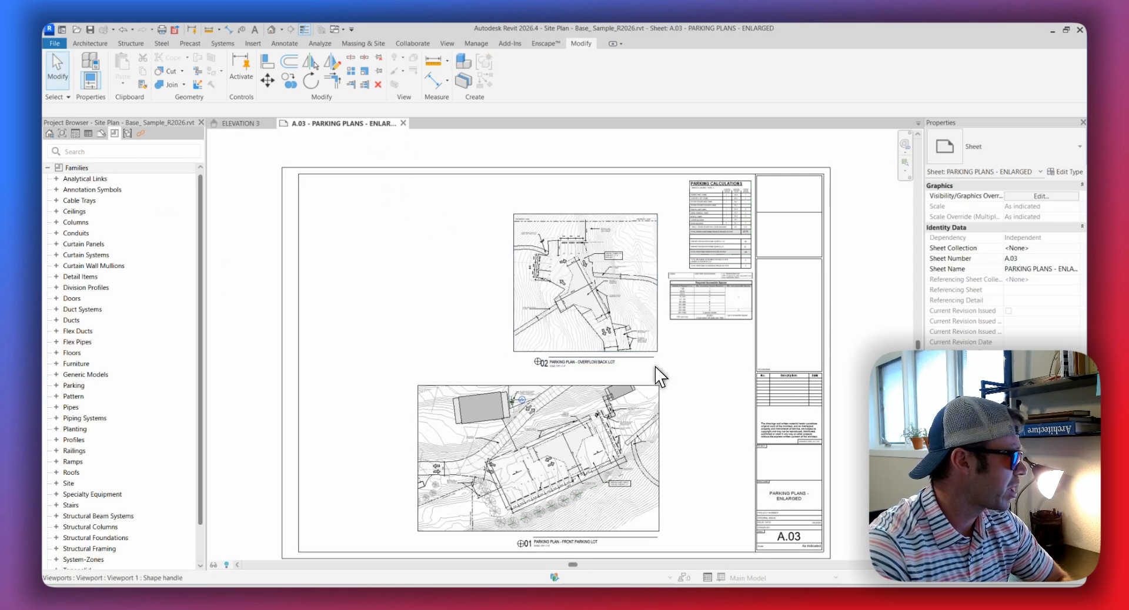
pyautogui.moveTo(661, 378); pyautogui.dragTo(628, 308, button='middle')
pyautogui.moveTo(847, 318); pyautogui.dragTo(844, 371, button='middle')
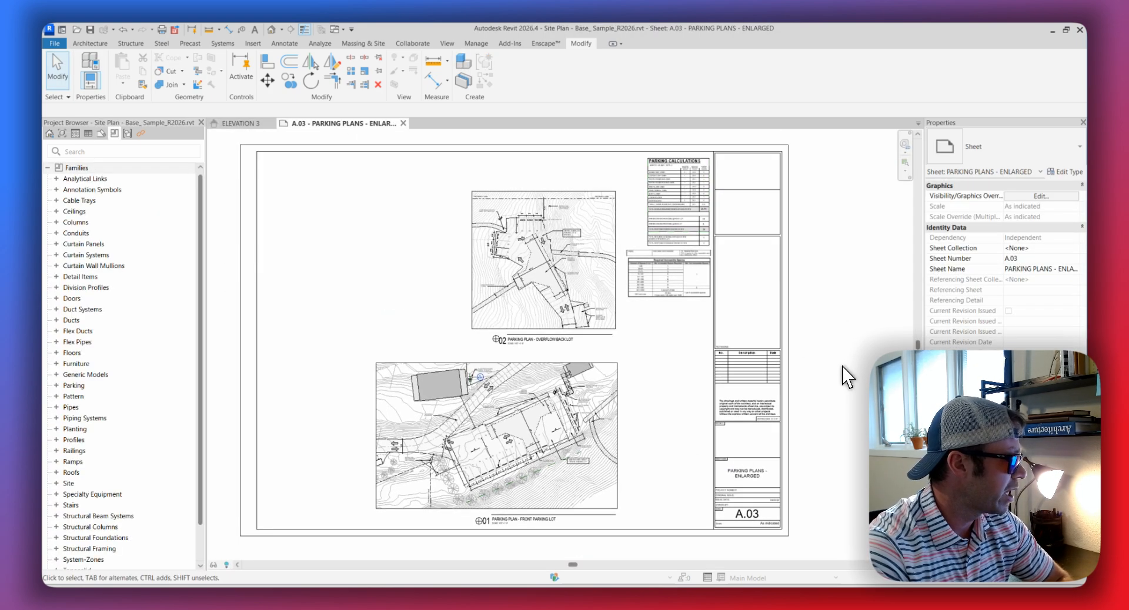
pyautogui.scroll(3, 761, 512)
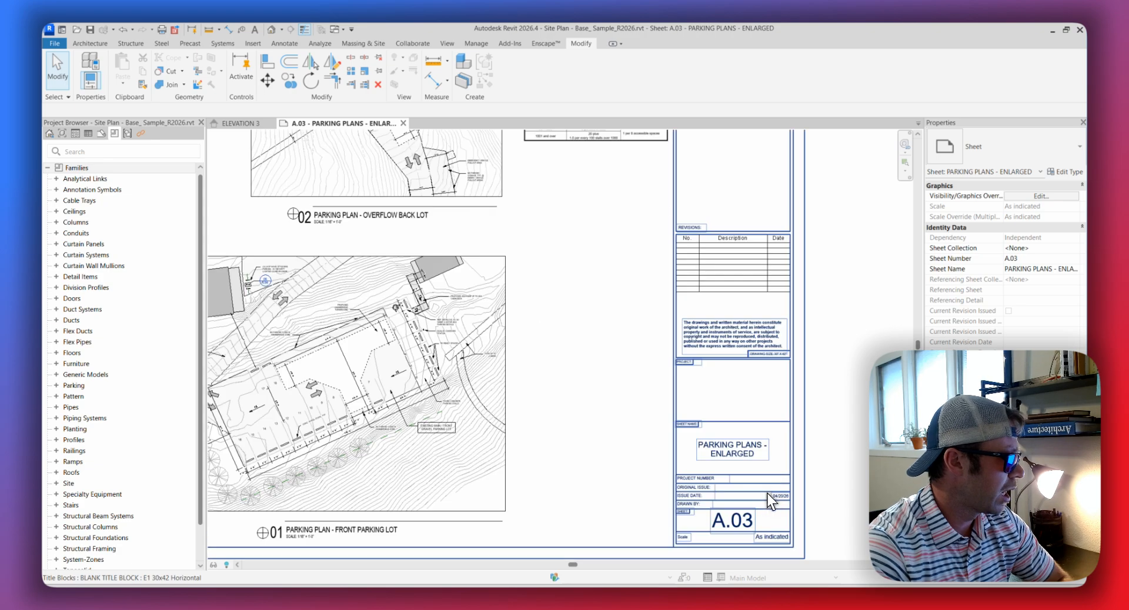
pyautogui.moveTo(758, 511); pyautogui.dragTo(767, 431, button='middle')
pyautogui.scroll(2, 760, 427)
pyautogui.moveTo(773, 327); pyautogui.dragTo(755, 402, button='middle')
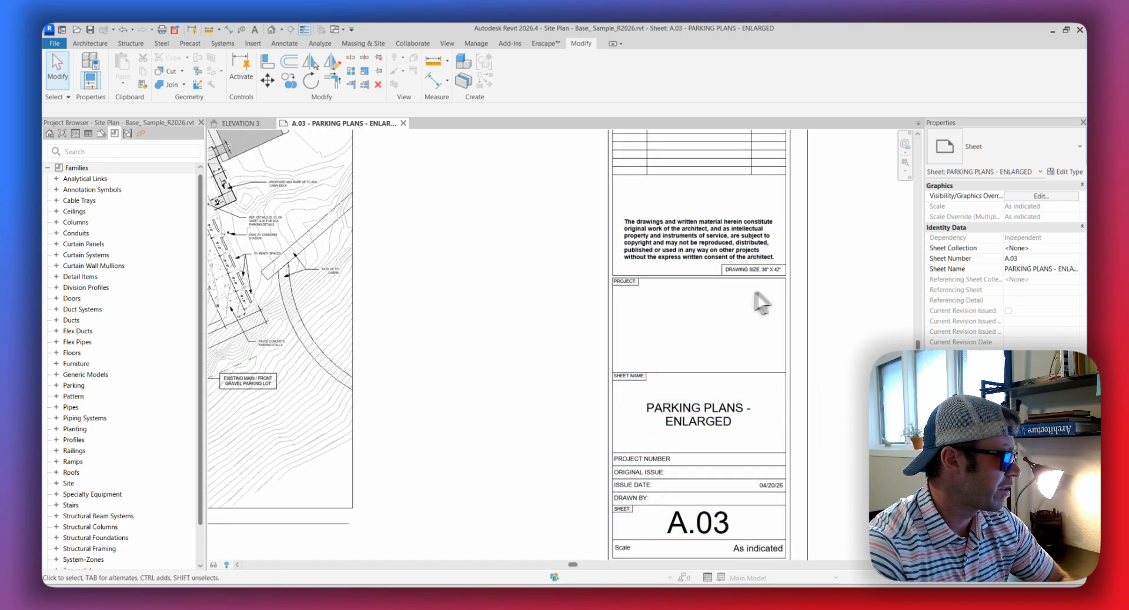
pyautogui.moveTo(730, 446); pyautogui.dragTo(715, 365, button='middle')
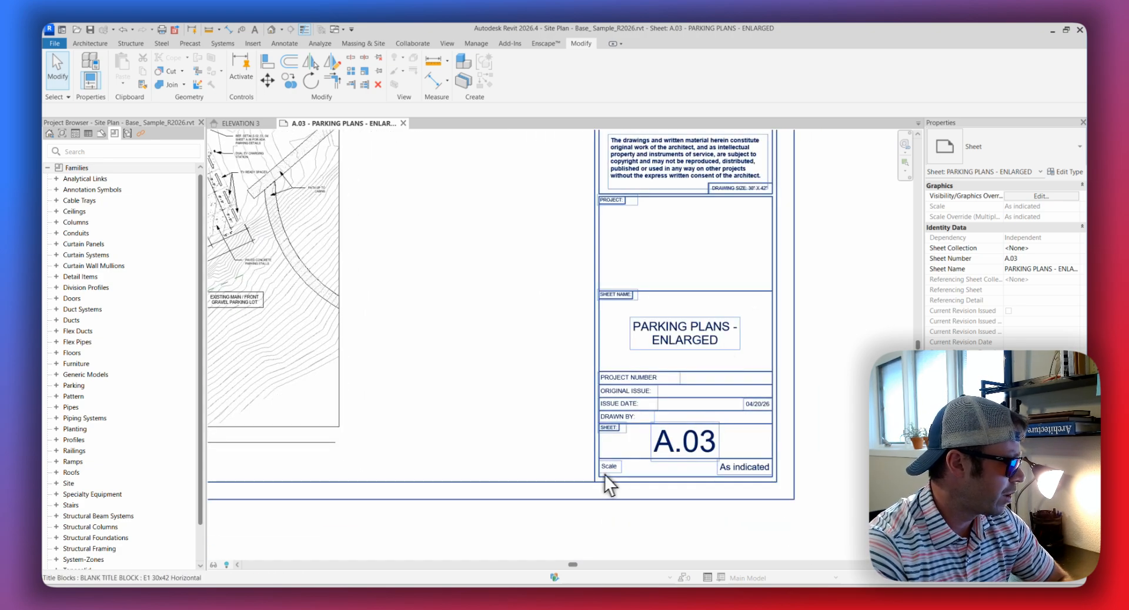
pyautogui.scroll(3, 605, 476)
pyautogui.moveTo(760, 443); pyautogui.dragTo(621, 433, button='middle')
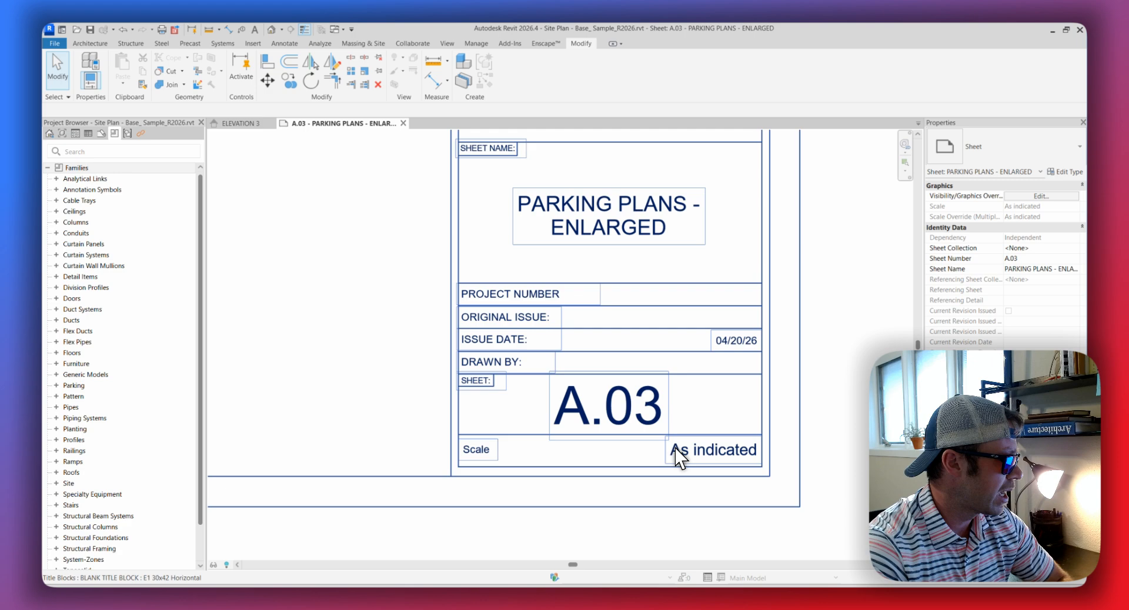
pyautogui.click(728, 452)
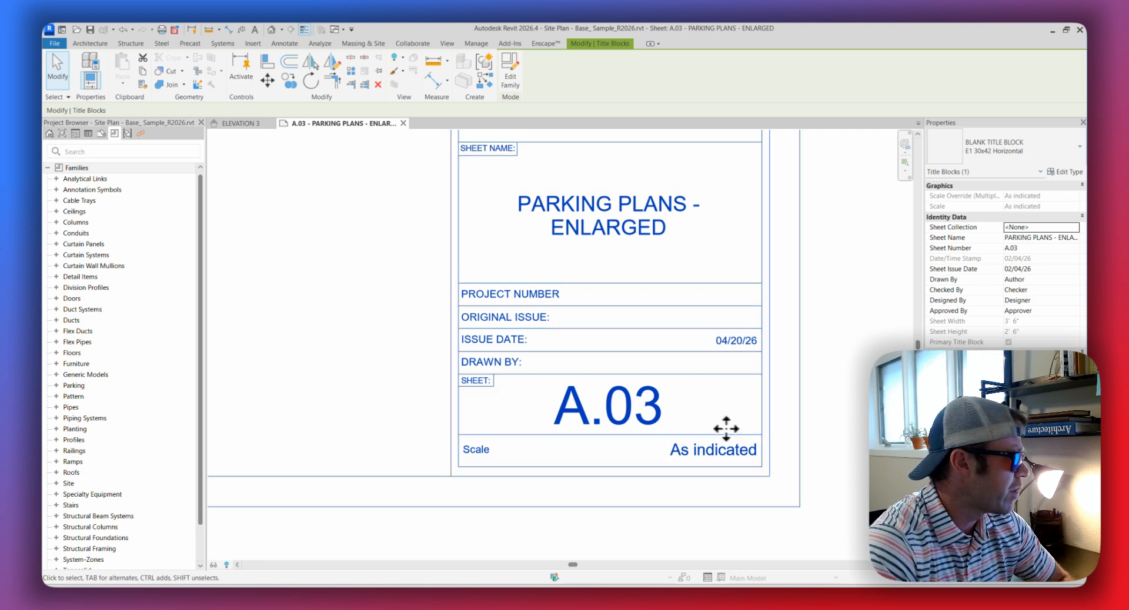
# Open the type properties of the E1 30x42 Horizontal title block, with Scale Override (Multiple Values) ready for editing.
pyautogui.scroll(-2, 716, 427)
pyautogui.moveTo(416, 369); pyautogui.dragTo(569, 406, button='middle')
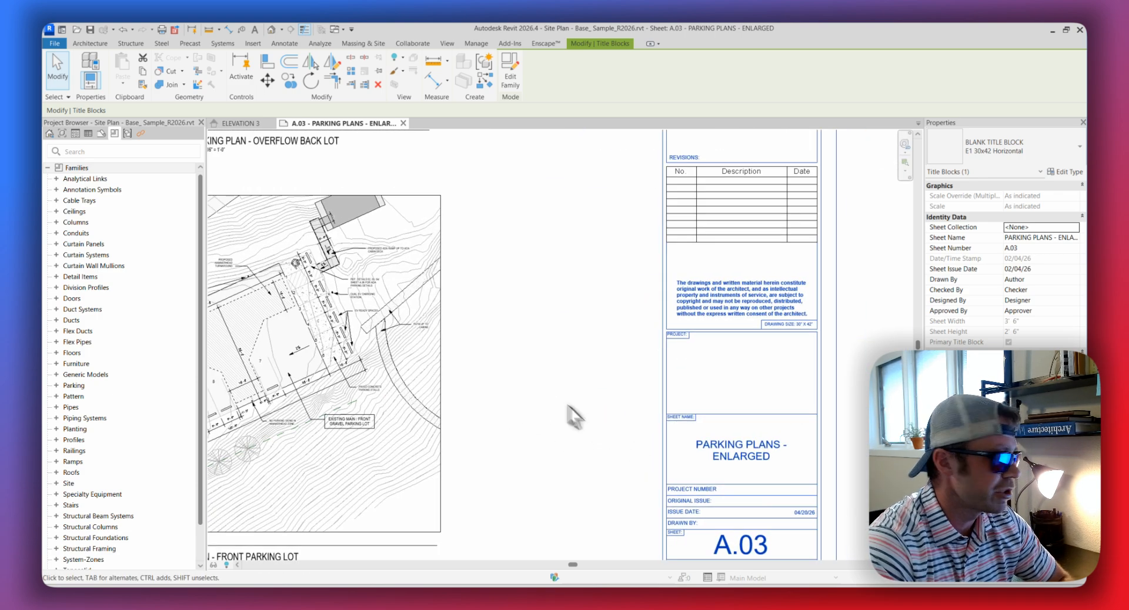
pyautogui.moveTo(538, 365); pyautogui.dragTo(551, 308, button='middle')
pyautogui.moveTo(589, 384); pyautogui.dragTo(548, 362, button='middle')
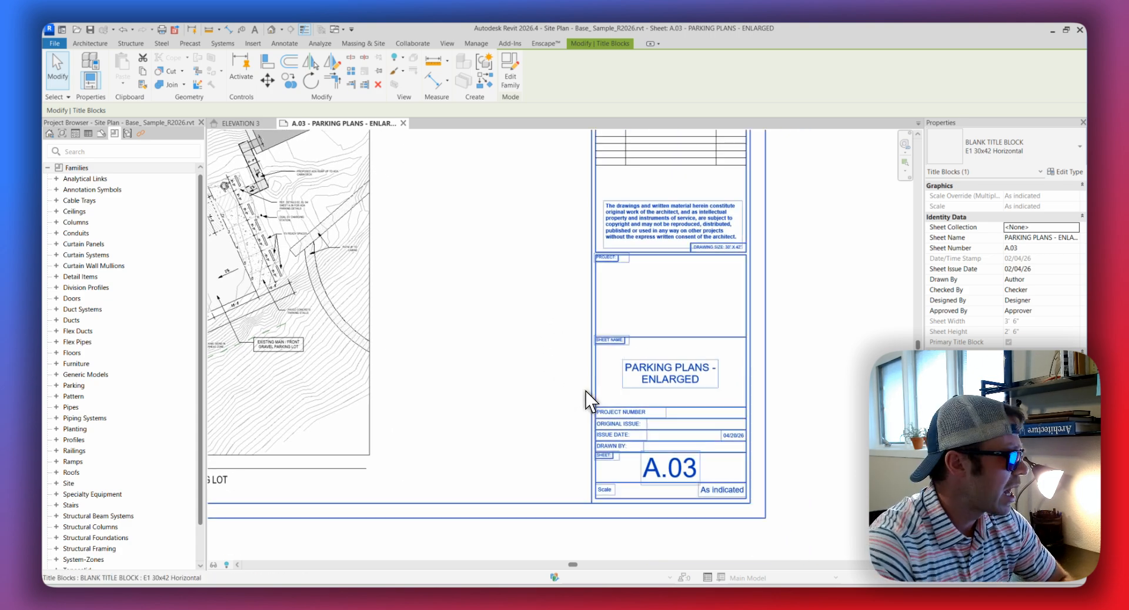
pyautogui.scroll(1, 723, 495)
pyautogui.scroll(2, 724, 495)
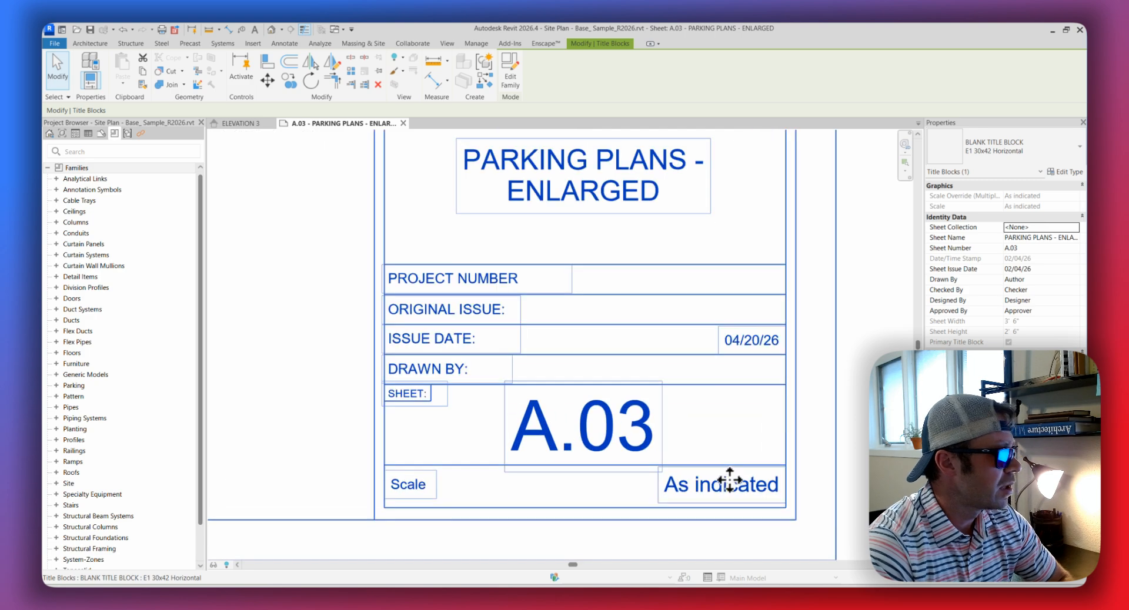
pyautogui.moveTo(711, 466); pyautogui.dragTo(663, 434, button='middle')
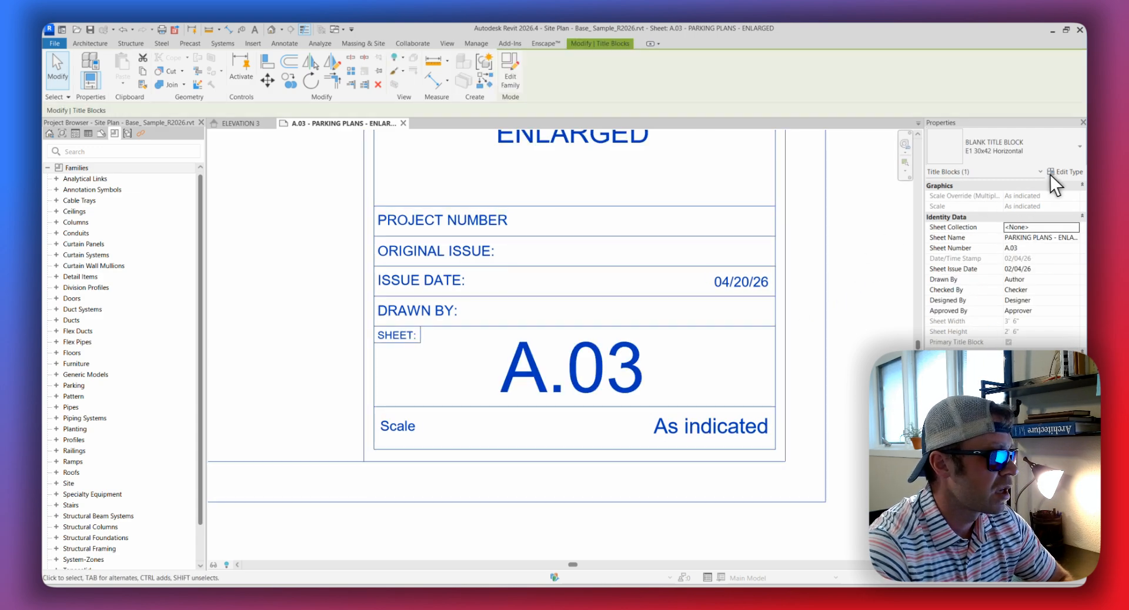
pyautogui.click(1066, 171)
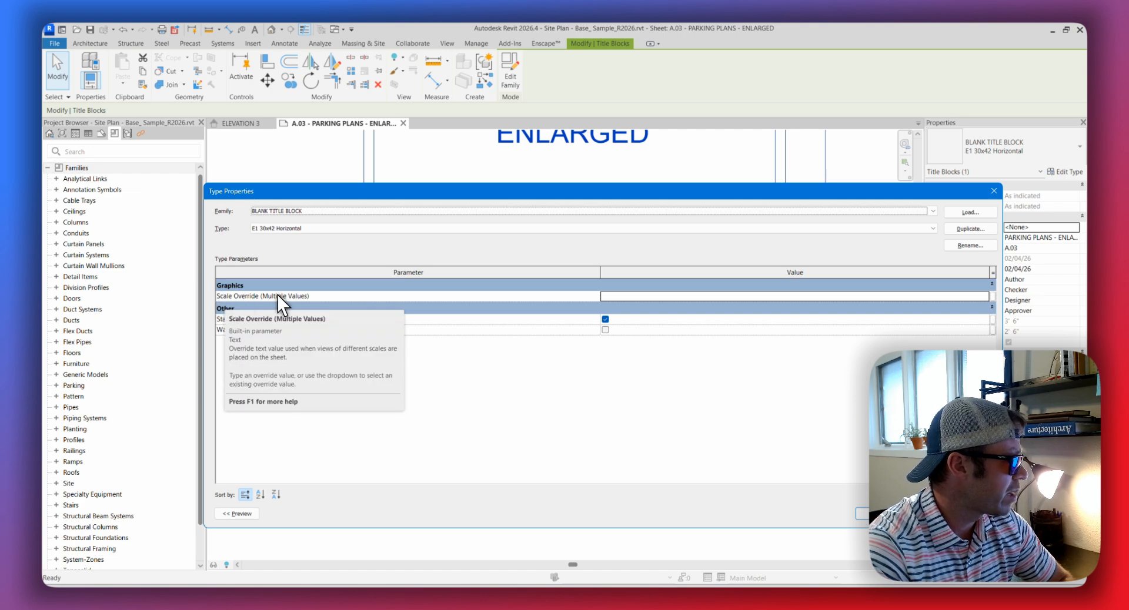
pyautogui.click(638, 297)
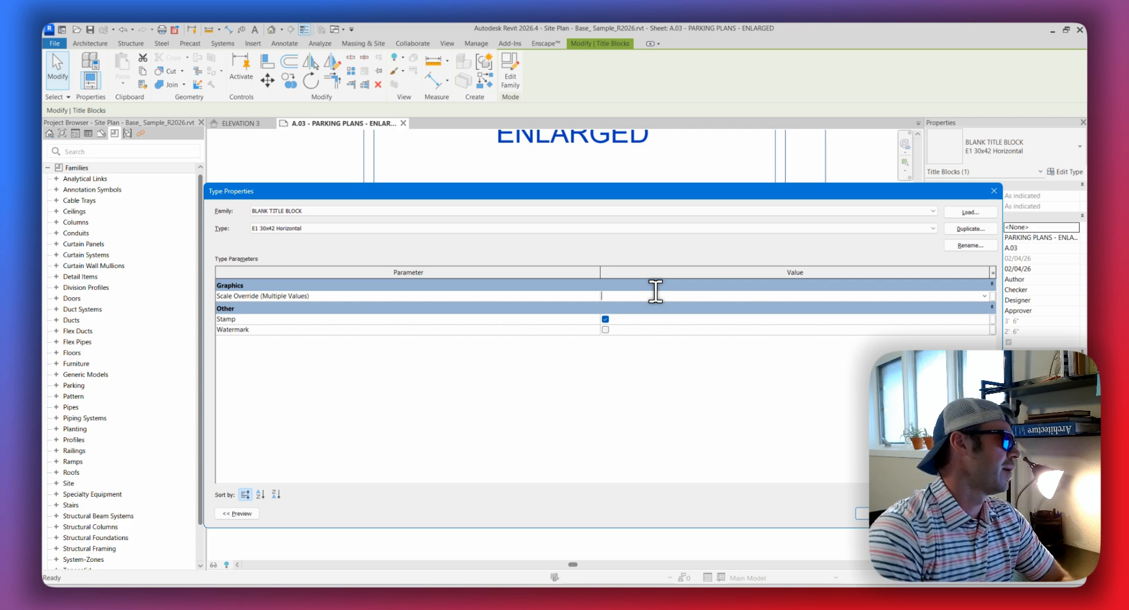
pyautogui.write('S')
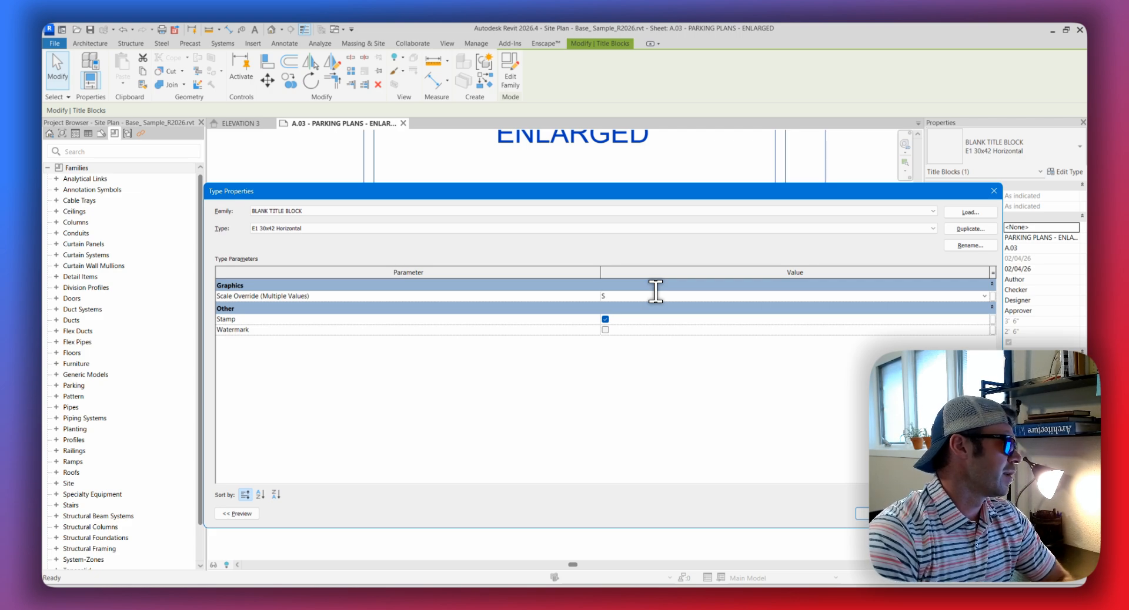
pyautogui.write('CALE')
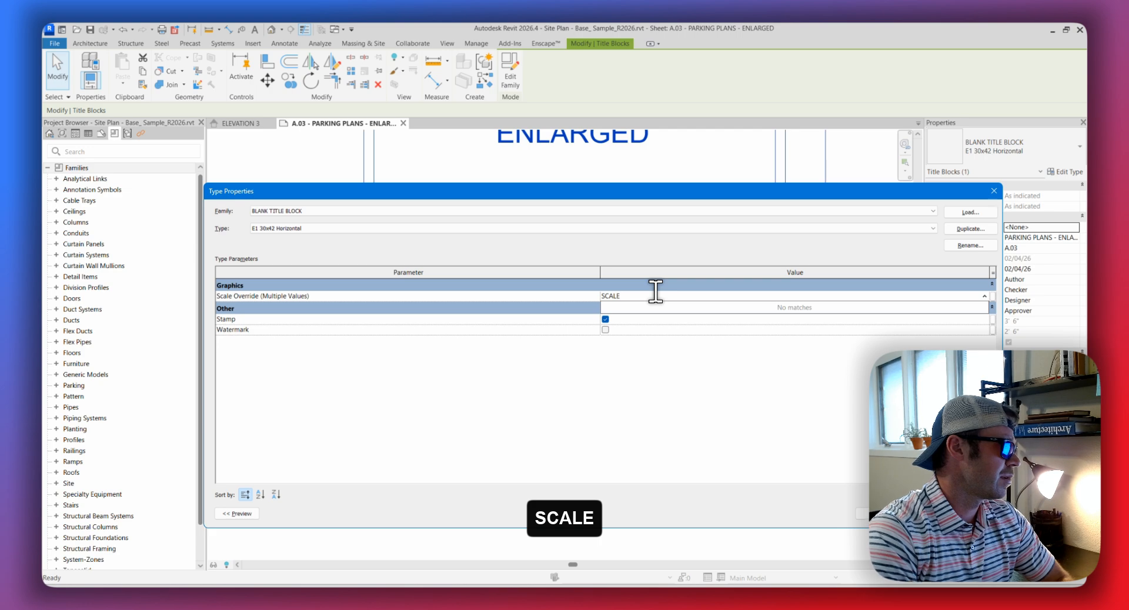
pyautogui.press('BackSpace')
pyautogui.press('BackSpace')
pyautogui.write('LE')
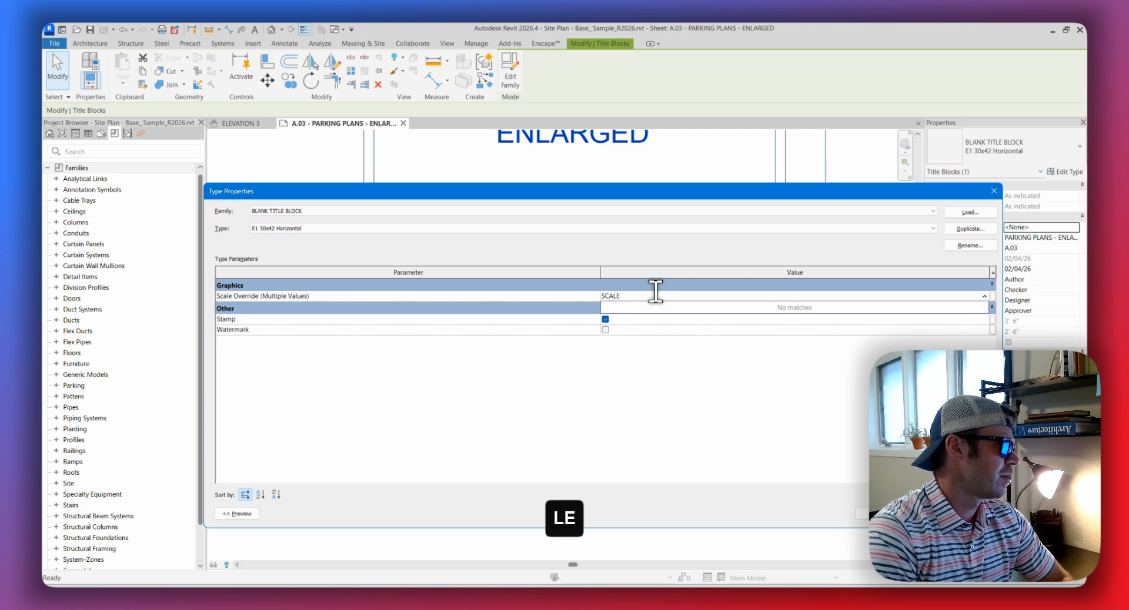
pyautogui.press('BackSpace')
pyautogui.press('BackSpace')
pyautogui.press('BackSpace')
pyautogui.press('BackSpace')
pyautogui.press('BackSpace')
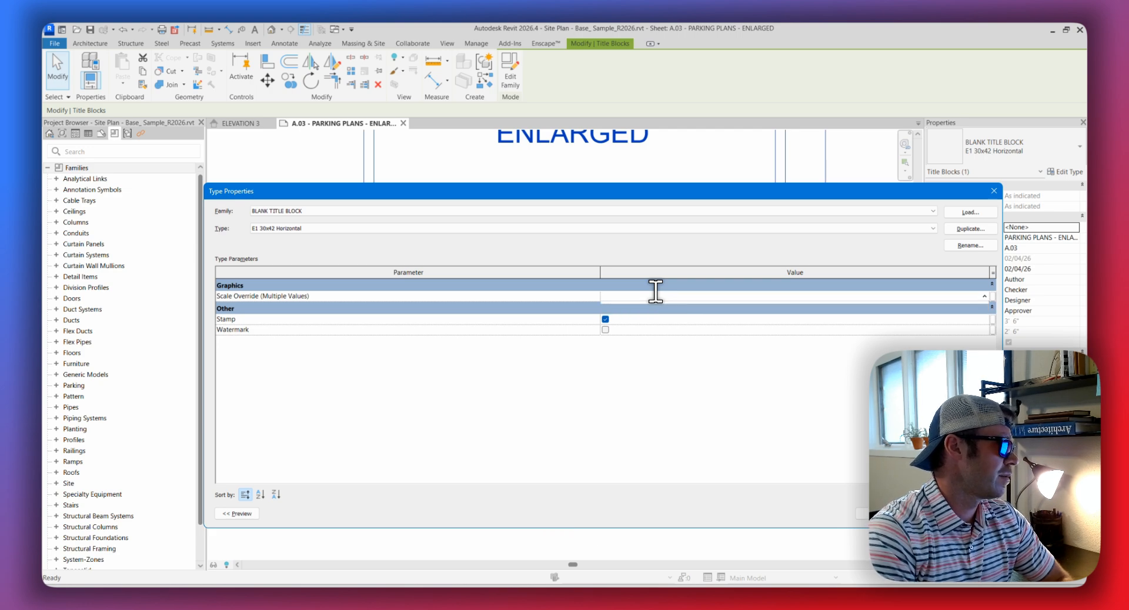
# Set the title block type's Scale Override (Multiple Values) to SEE VIEW FOR SCALE and apply the type properties.
pyautogui.write('SEE VIE')
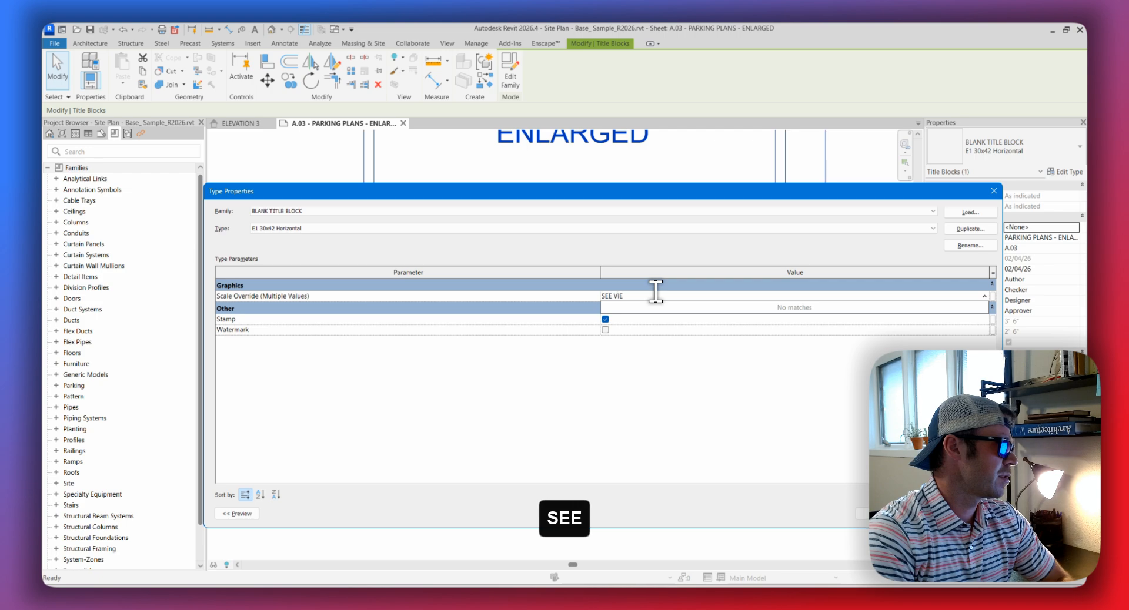
pyautogui.write('W FOR')
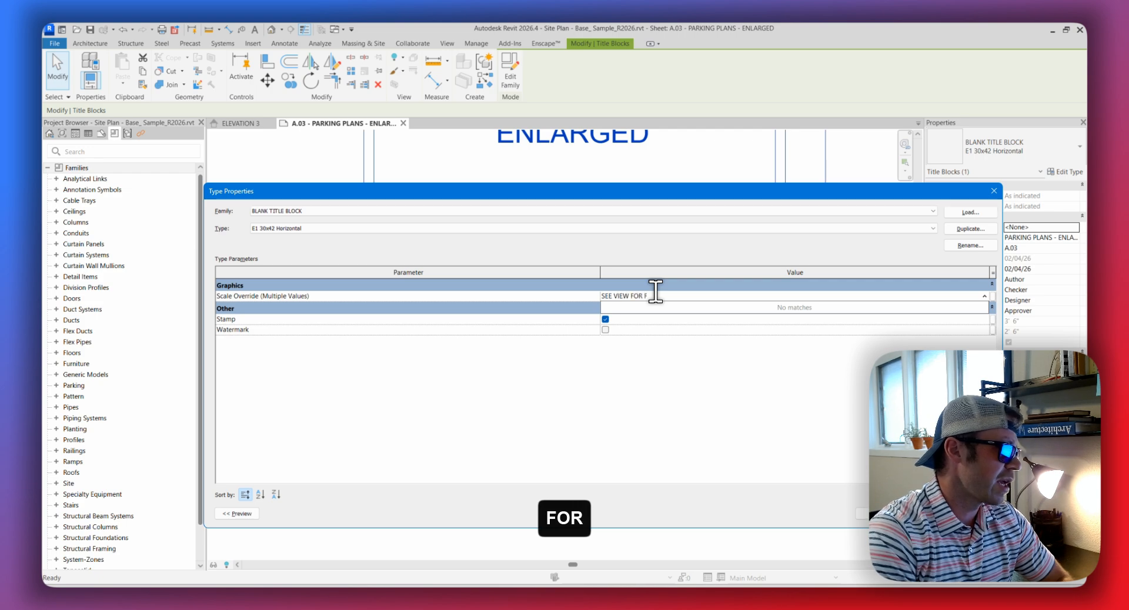
pyautogui.write(' SCALE')
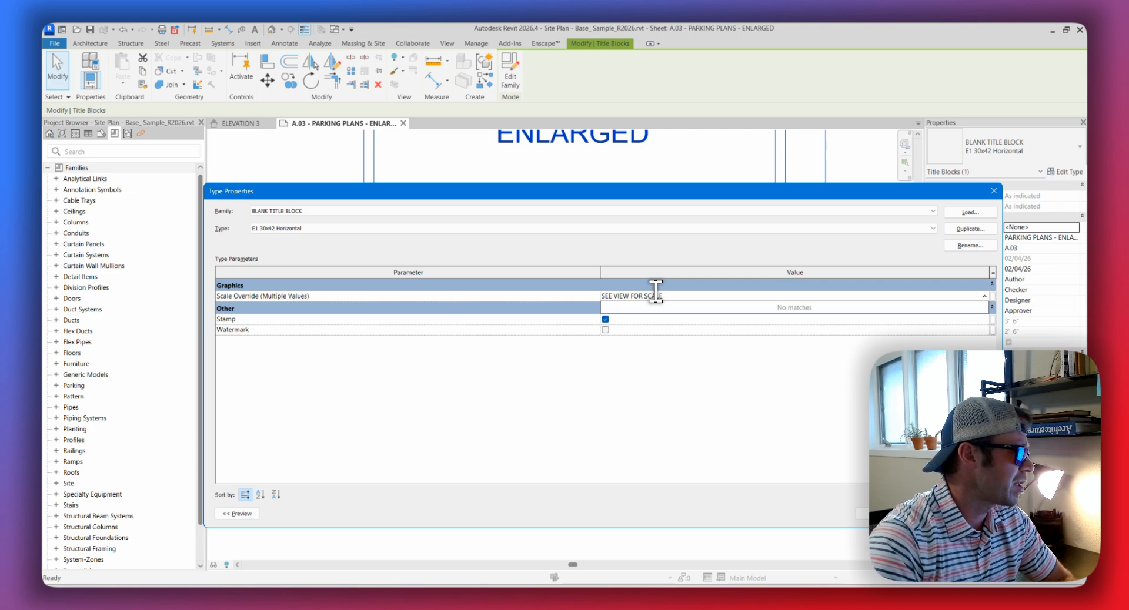
pyautogui.press('Return')
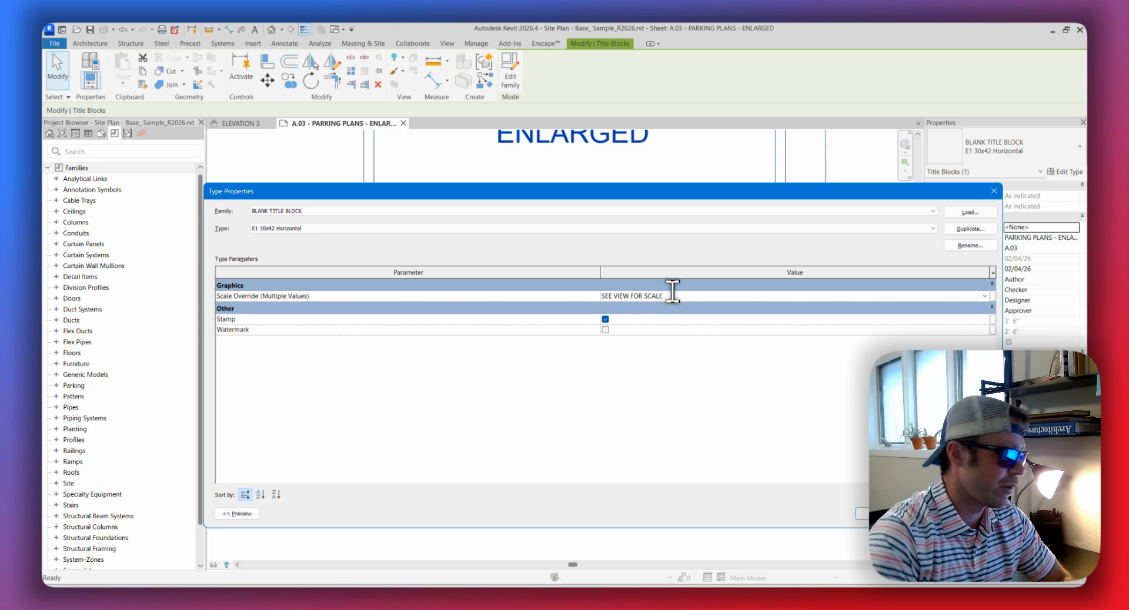
pyautogui.click(673, 296)
pyautogui.press('BackSpace')
pyautogui.press('BackSpace')
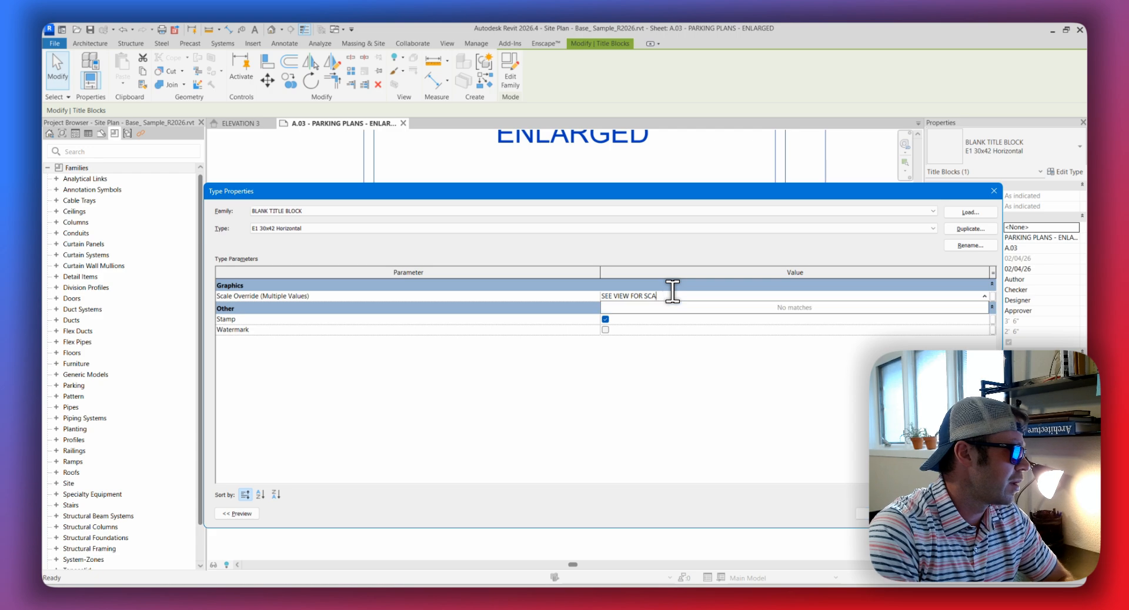
pyautogui.write('LE')
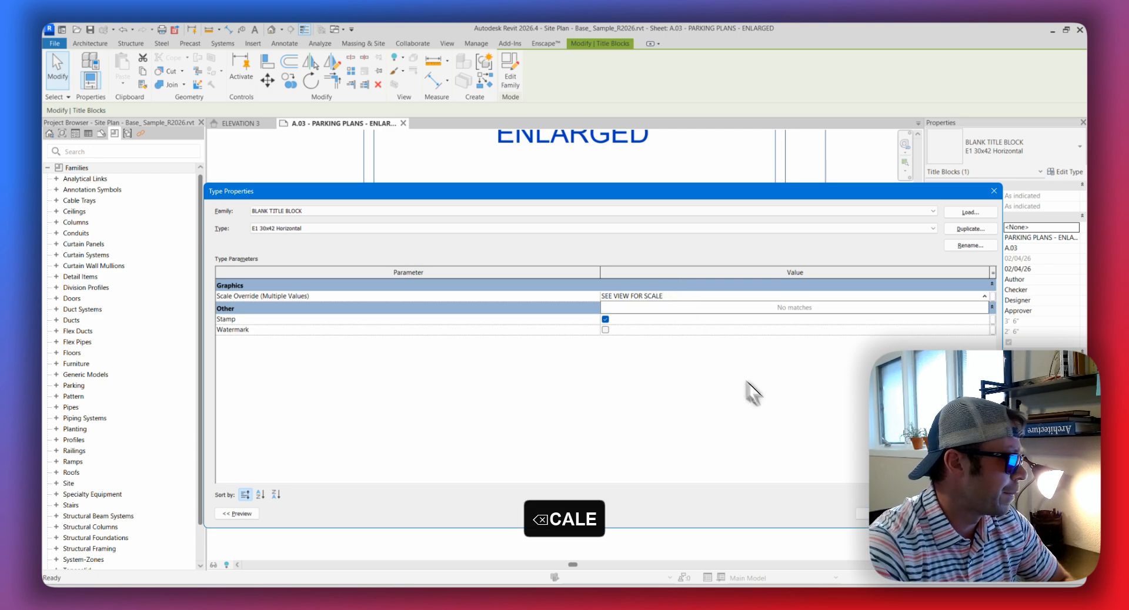
pyautogui.click(672, 294)
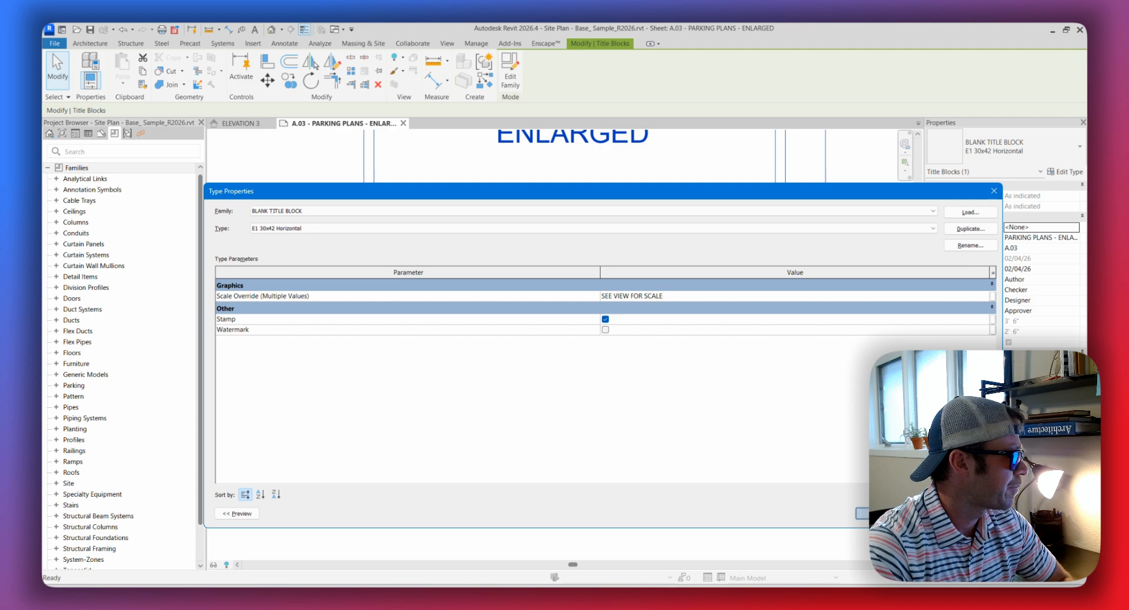
pyautogui.click(877, 514)
pyautogui.scroll(1, 706, 425)
pyautogui.moveTo(707, 423); pyautogui.dragTo(597, 418, button='middle')
pyautogui.scroll(-2, 671, 416)
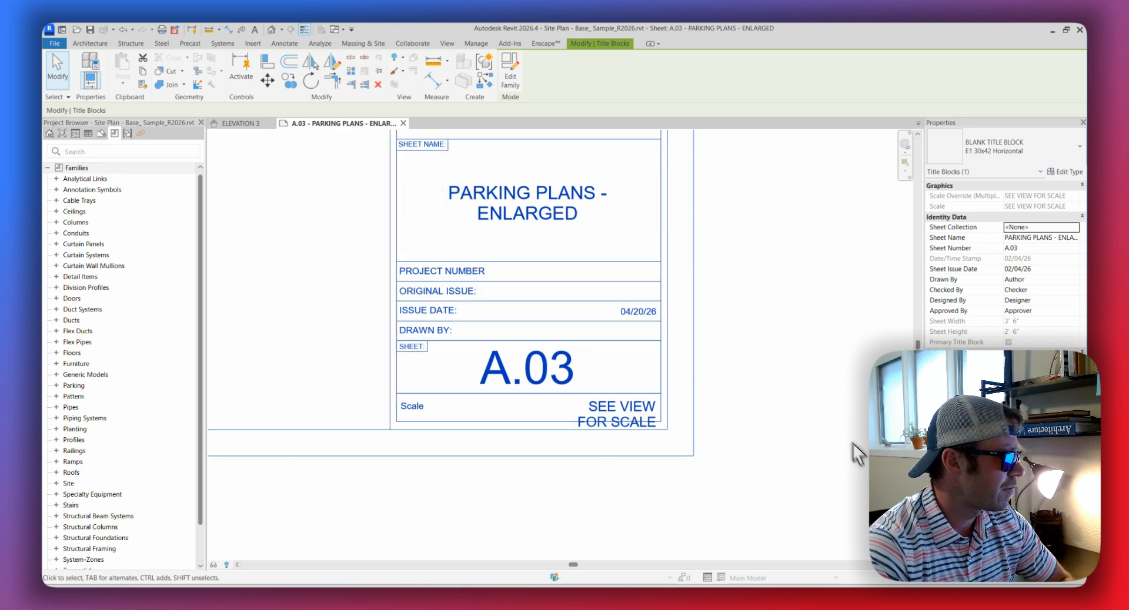
# Open the BLANK TITLE BLOCK family from the A.03 sheet's title block for editing in the Family Editor.
pyautogui.click(820, 399)
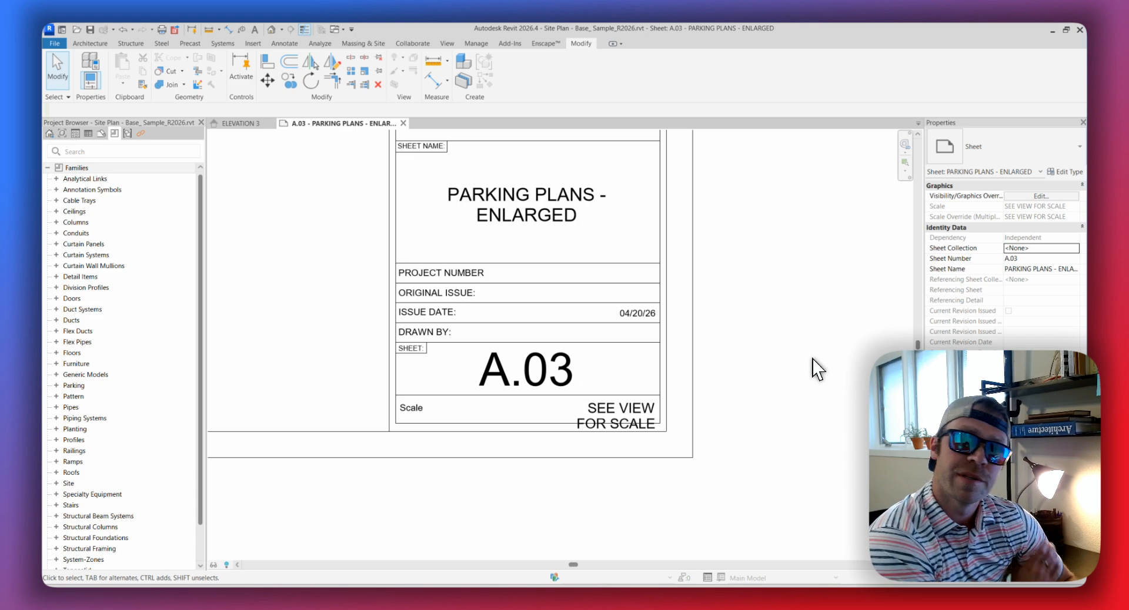
pyautogui.click(617, 418)
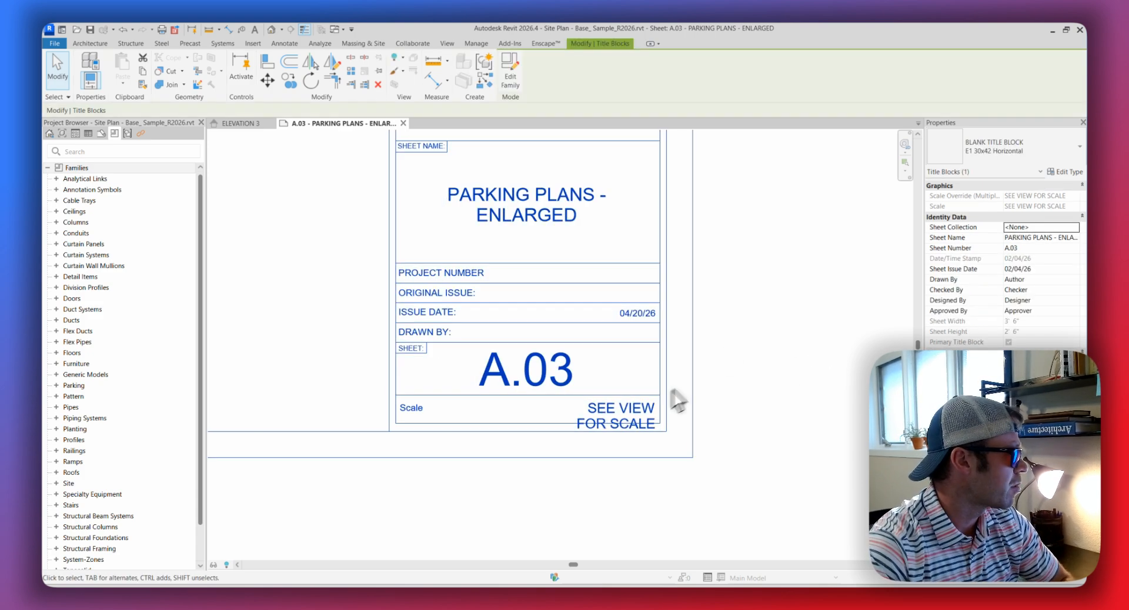
pyautogui.moveTo(712, 218); pyautogui.dragTo(710, 222, button='middle')
pyautogui.press('Escape')
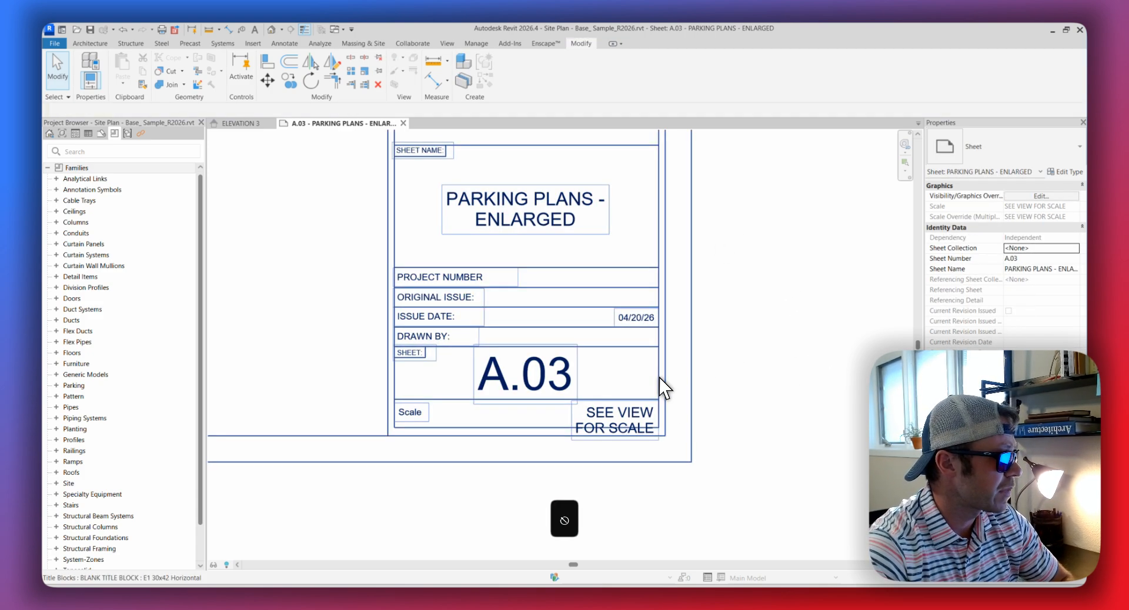
pyautogui.click(664, 388)
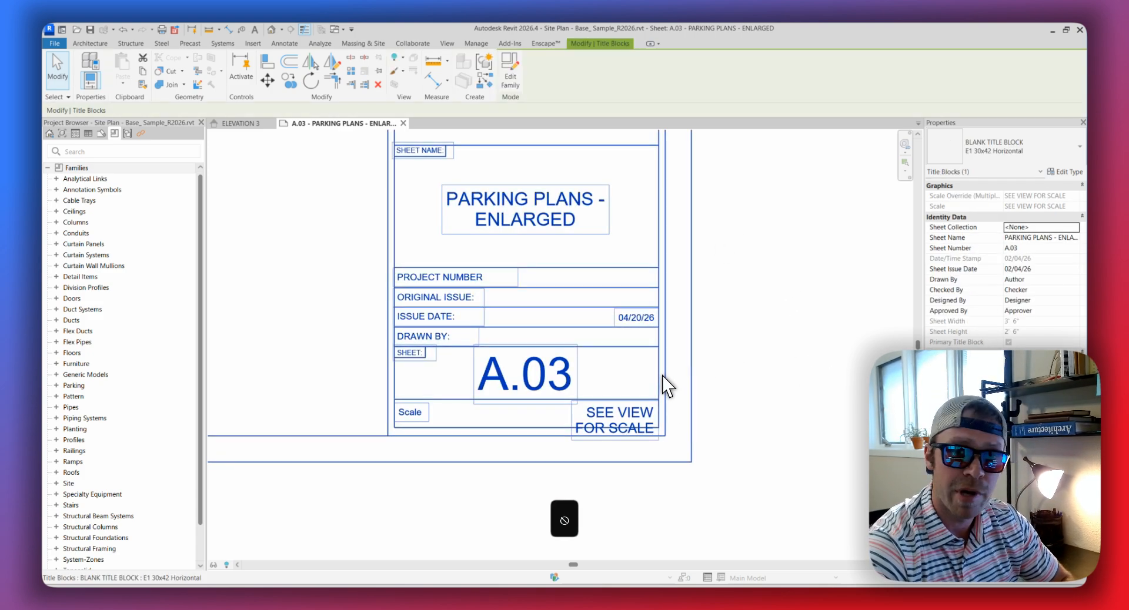
pyautogui.click(511, 72)
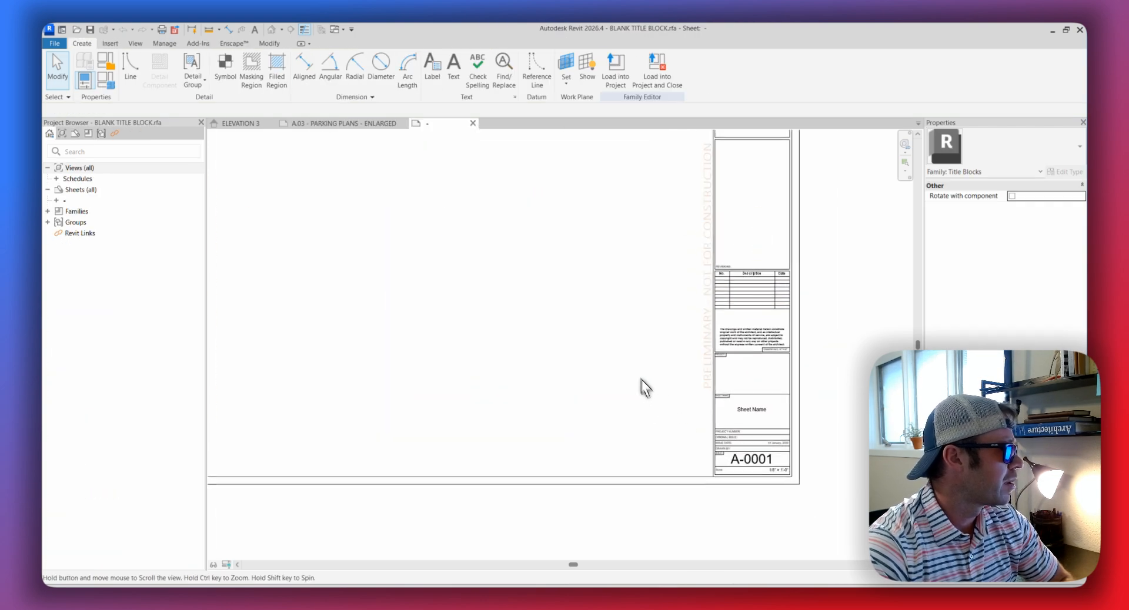
# Widen the sheet scale label below the sheet number leftward so its box ends just beside the Scale text.
pyautogui.scroll(5, 781, 471)
pyautogui.click(675, 402)
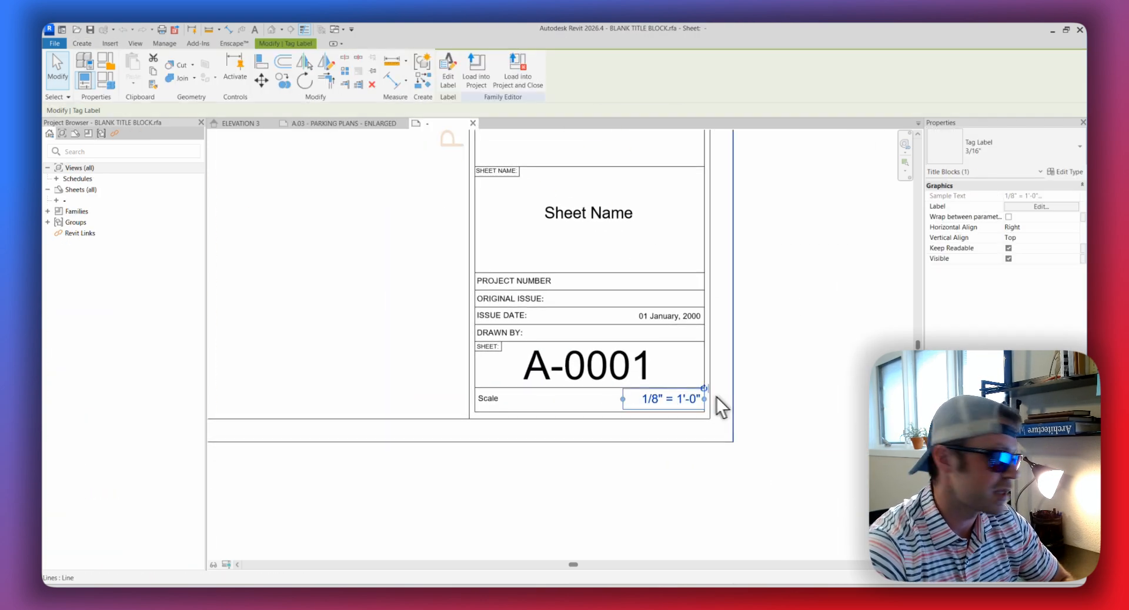
pyautogui.scroll(4, 703, 405)
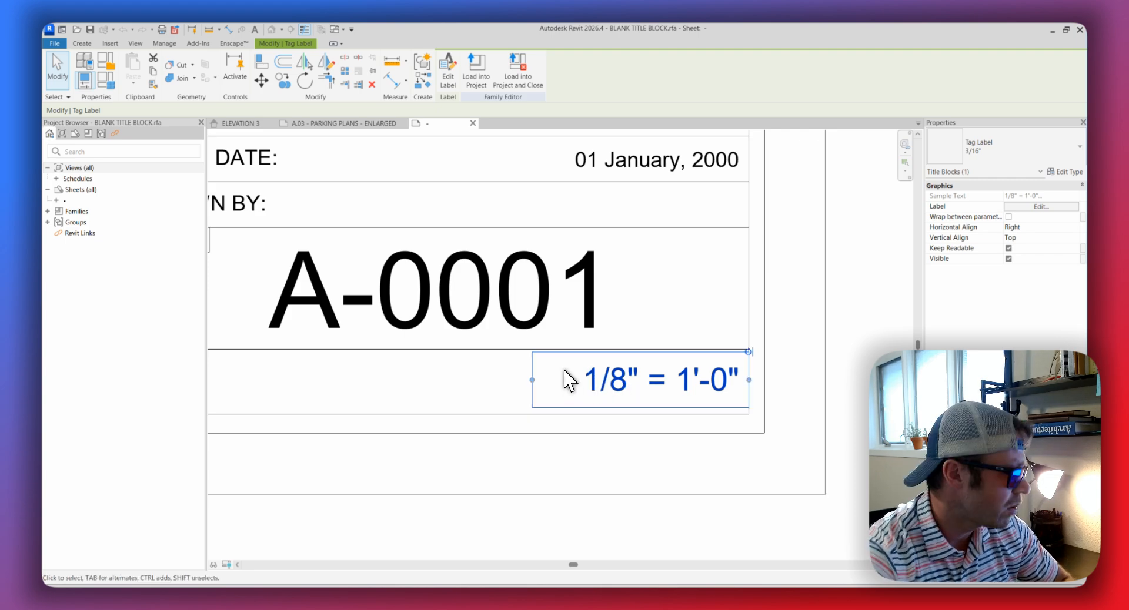
pyautogui.scroll(2, 565, 384)
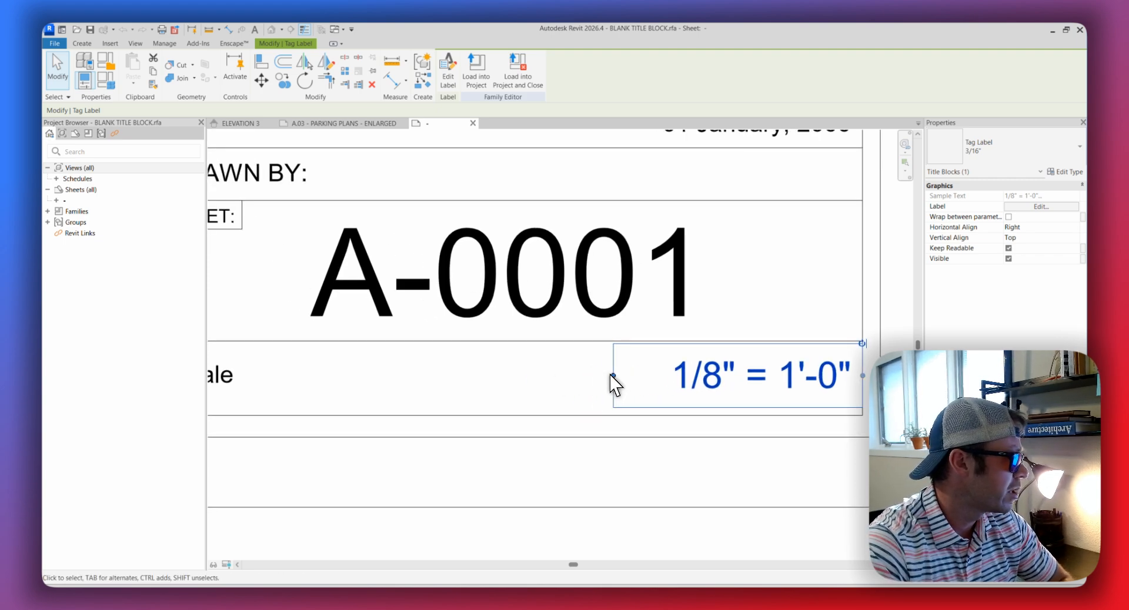
pyautogui.moveTo(613, 376); pyautogui.dragTo(330, 374)
pyautogui.moveTo(290, 375); pyautogui.dragTo(321, 374)
pyautogui.scroll(-2, 459, 386)
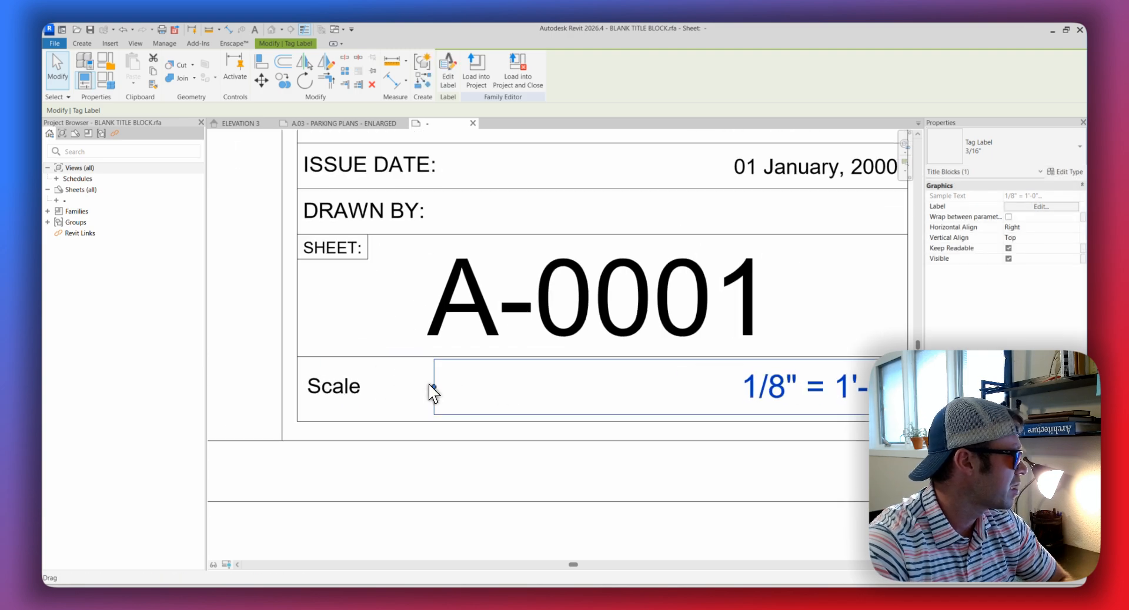
pyautogui.moveTo(431, 386); pyautogui.dragTo(417, 386)
pyautogui.scroll(3, 325, 383)
pyautogui.scroll(-3, 364, 393)
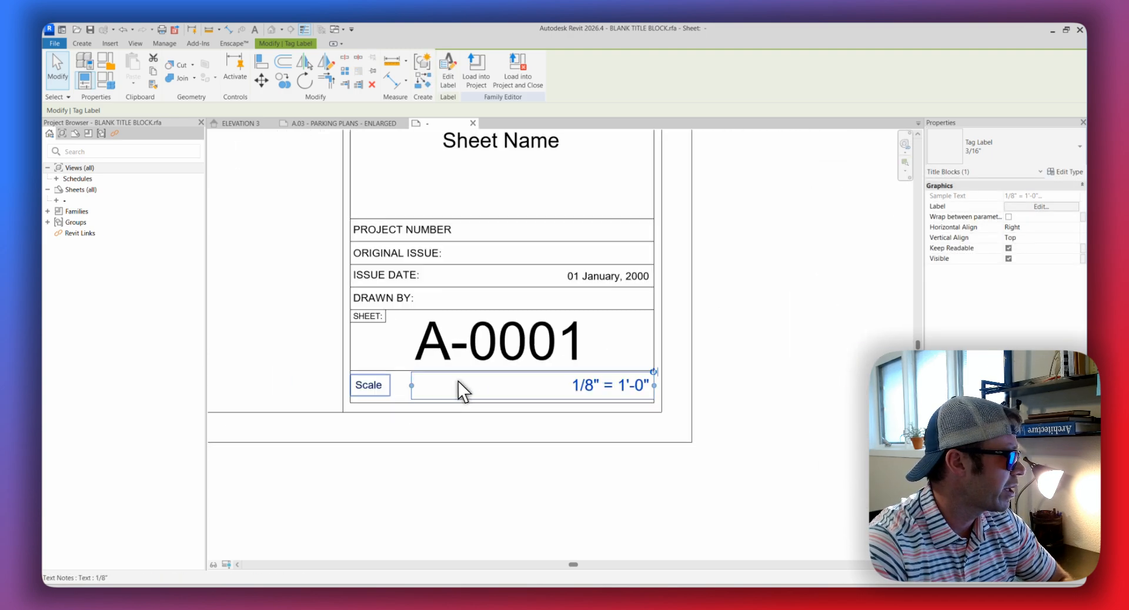
pyautogui.press('Escape')
pyautogui.click(591, 393)
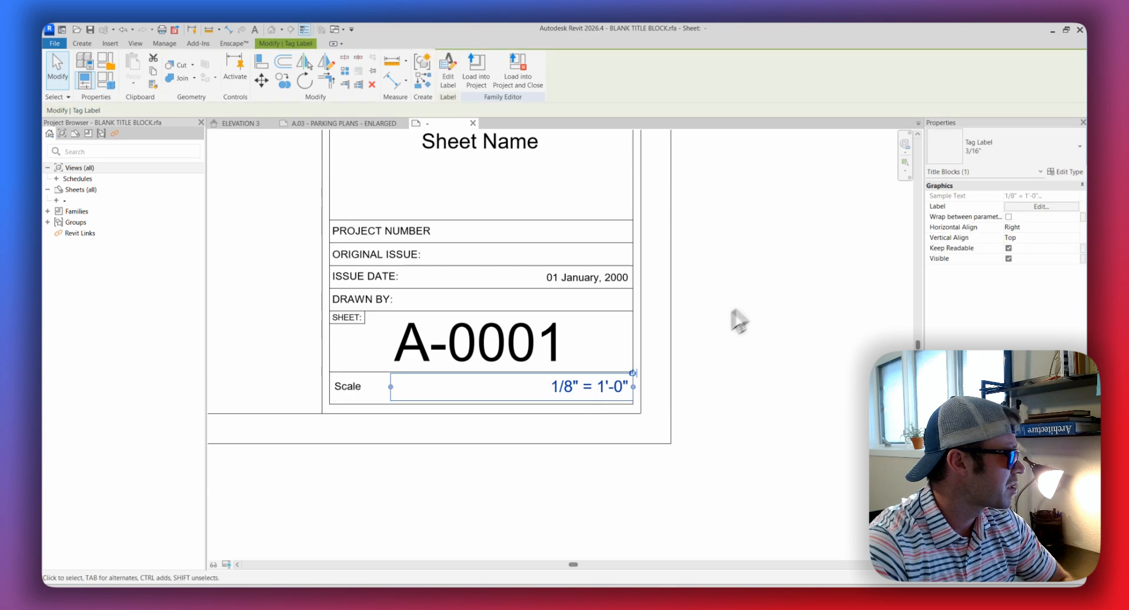
# Load the edited title block into Site Plan - Base_ Sample_R2026.rvt, overwriting the existing version without its parameter values.
pyautogui.click(769, 273)
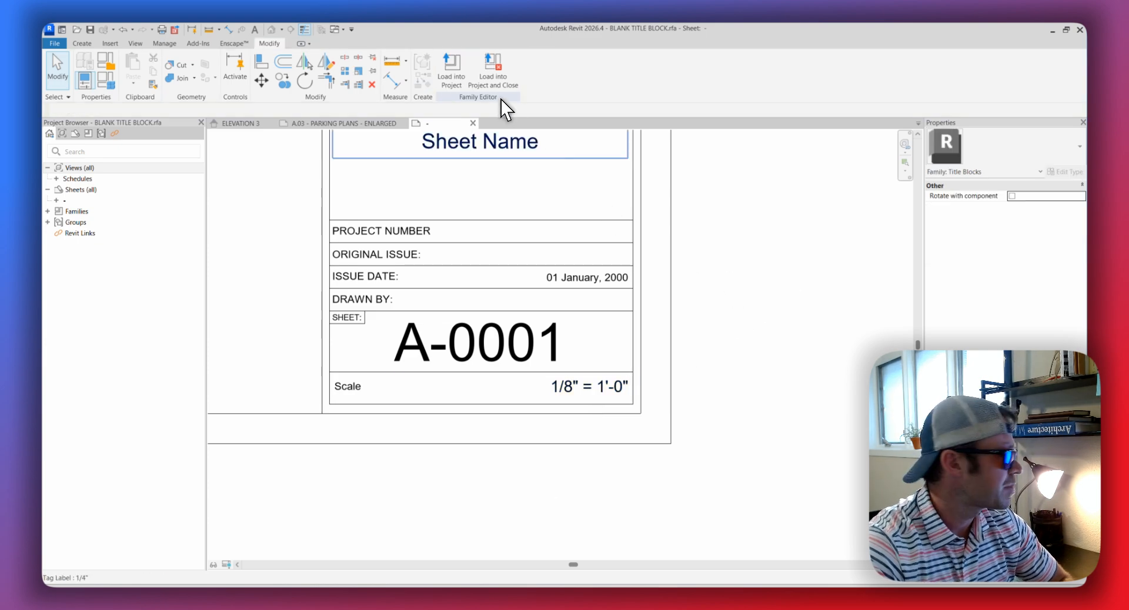
pyautogui.click(445, 73)
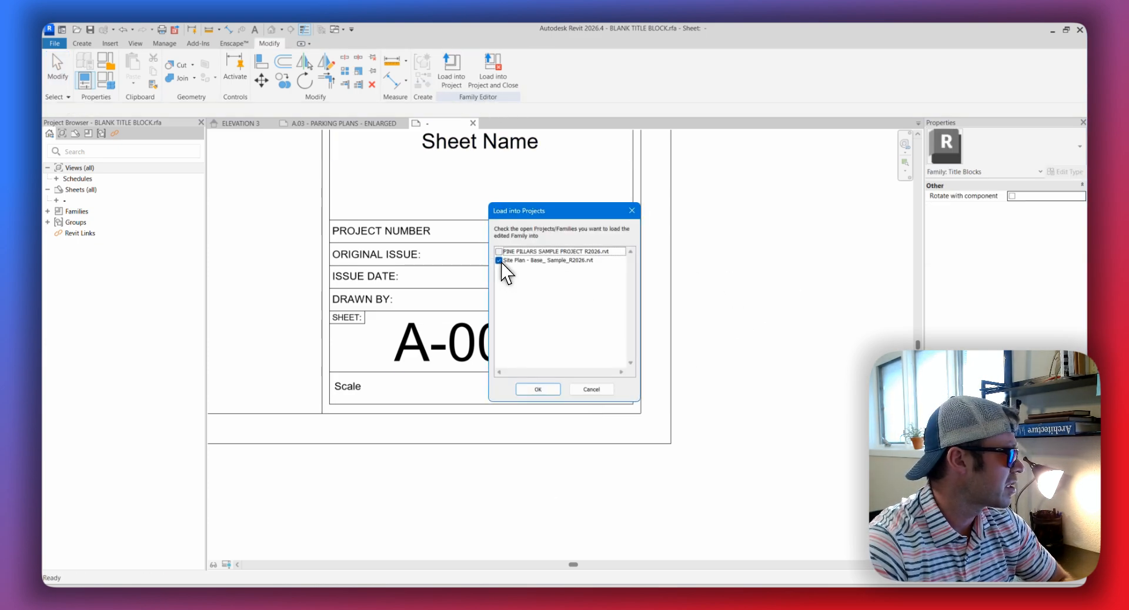
pyautogui.click(546, 392)
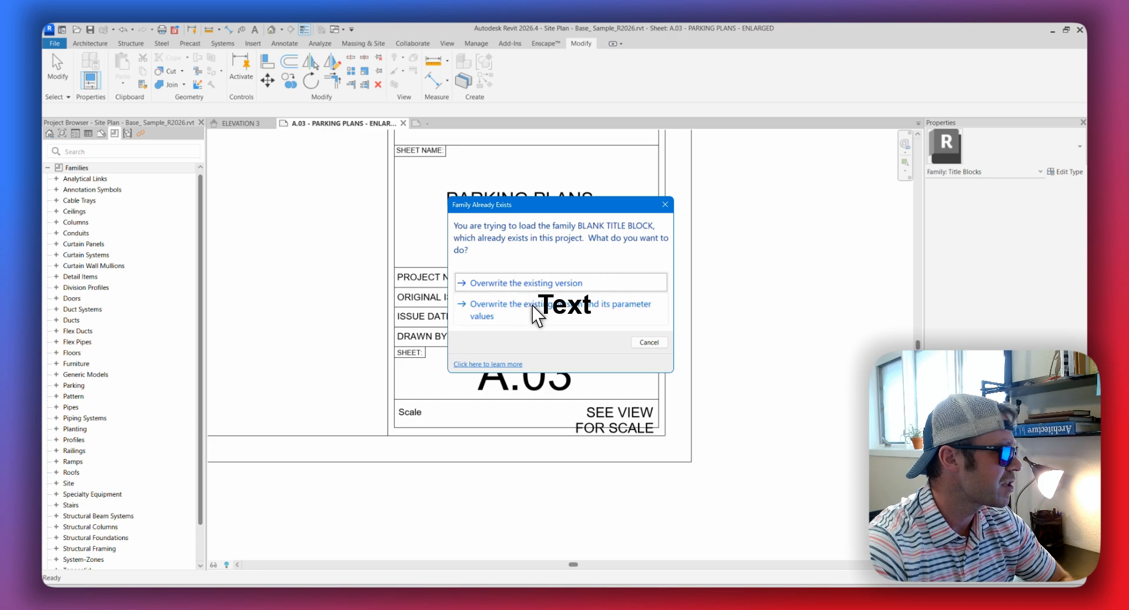
pyautogui.click(563, 283)
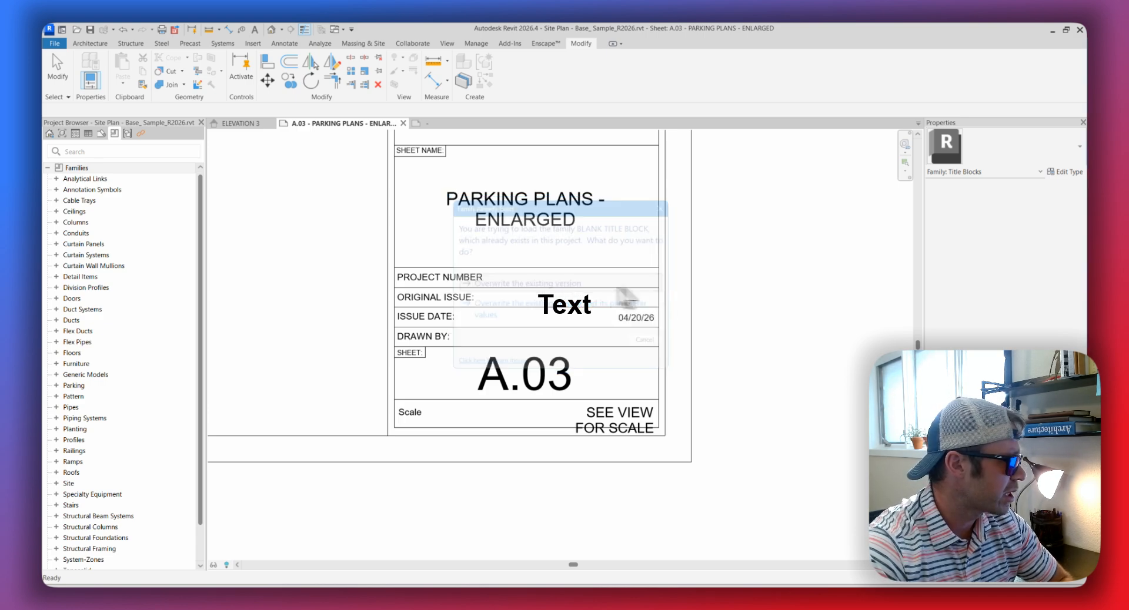
pyautogui.scroll(-3, 676, 336)
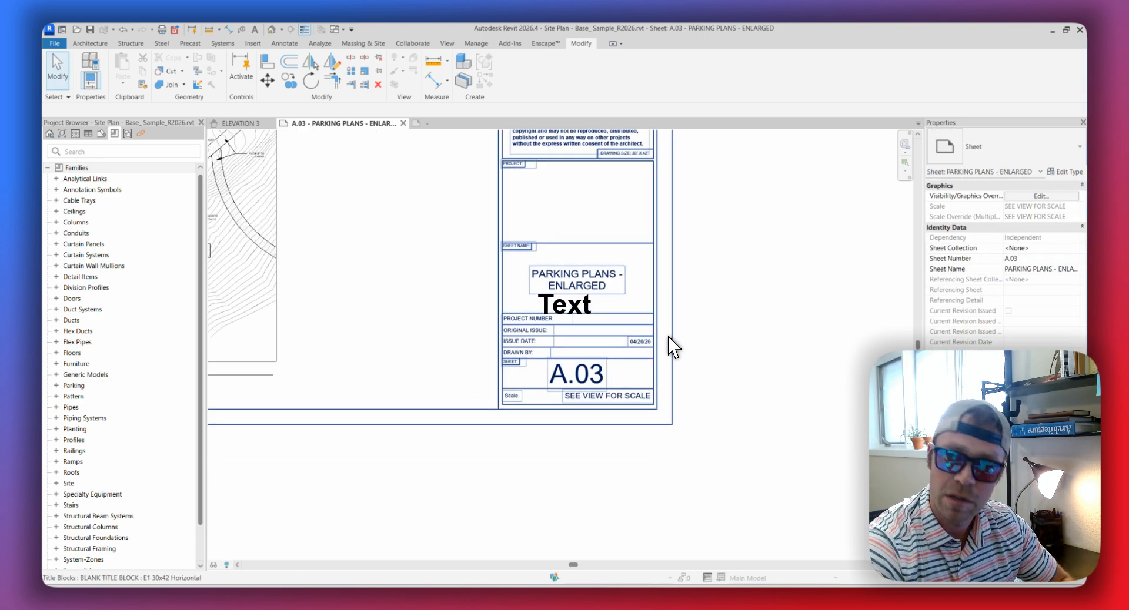
pyautogui.scroll(-4, 600, 347)
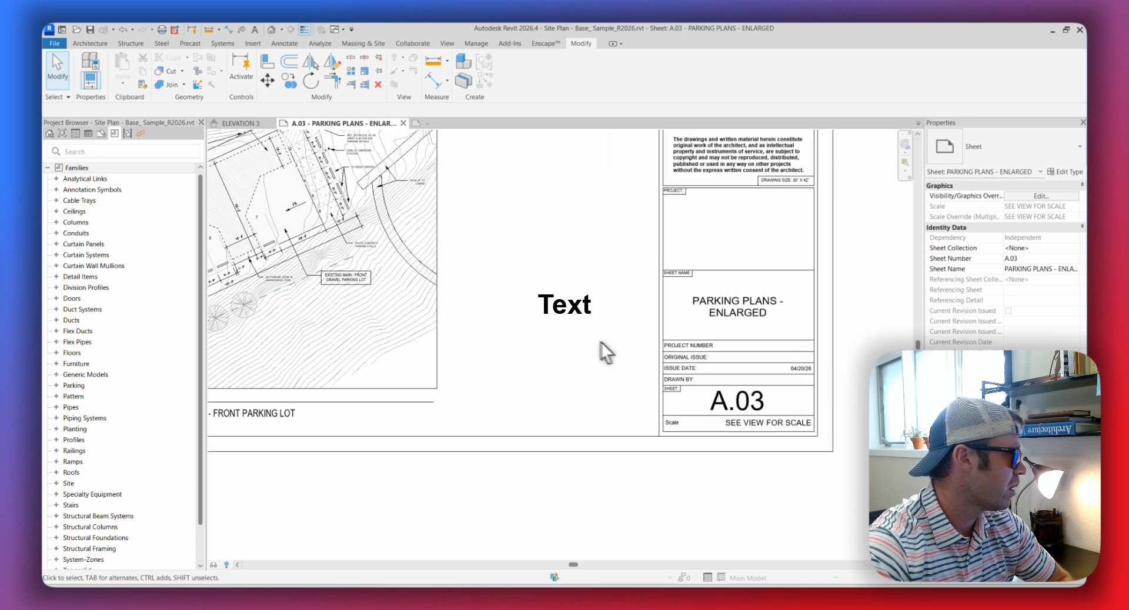
pyautogui.moveTo(549, 341); pyautogui.dragTo(476, 378, button='middle')
pyautogui.moveTo(600, 334); pyautogui.dragTo(622, 351, button='middle')
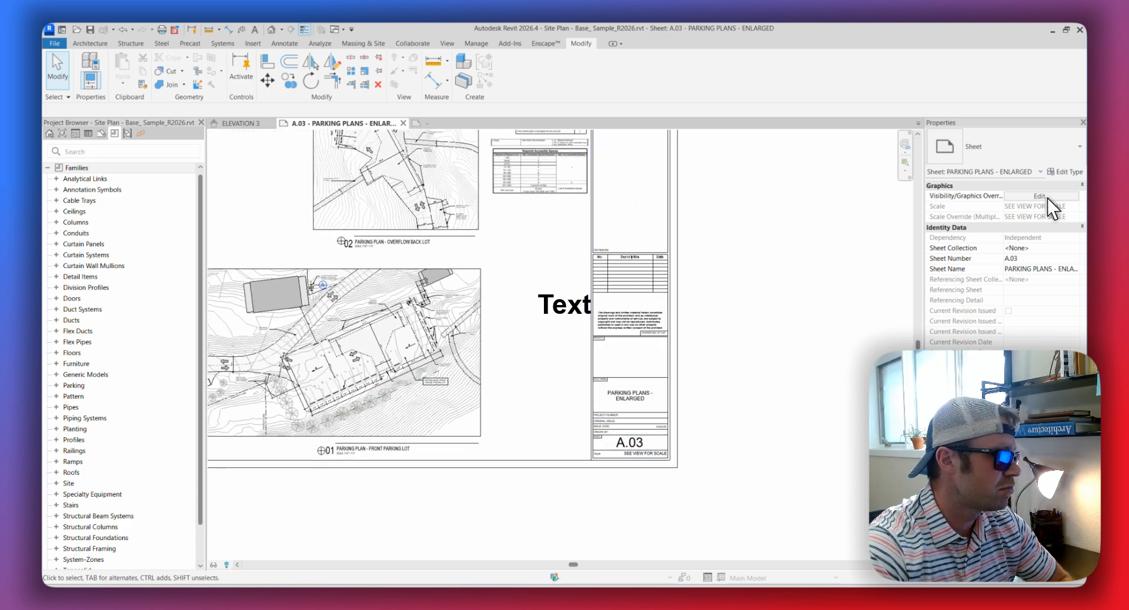
# Clear the Scale Override (Multiple Values) text in the E1 30x42 Horizontal title block's type properties and apply the change.
pyautogui.click(1069, 172)
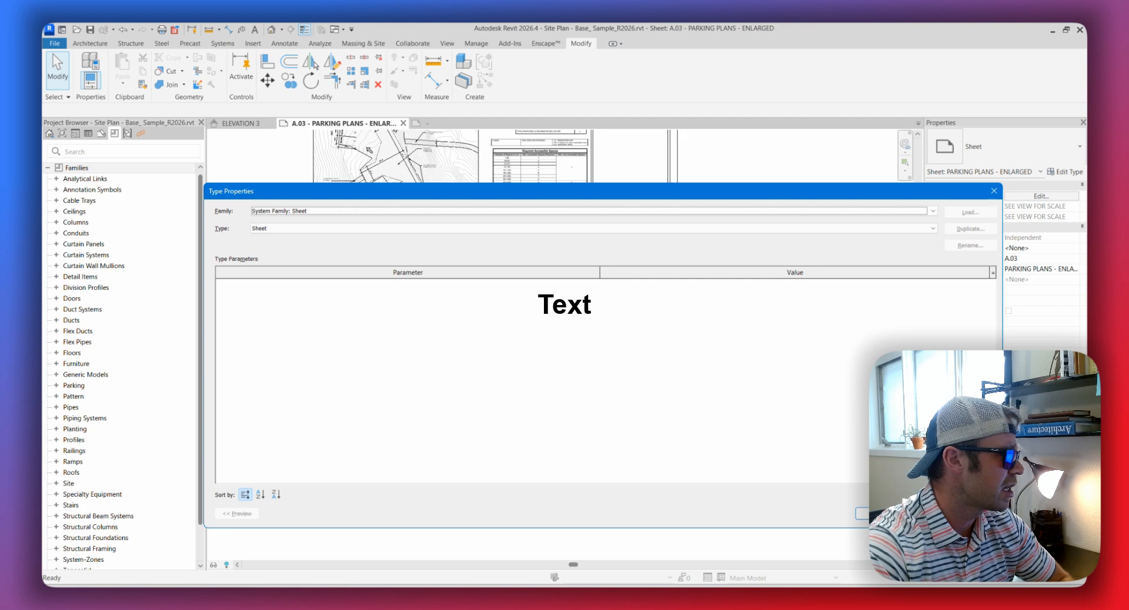
pyautogui.click(926, 514)
pyautogui.click(644, 388)
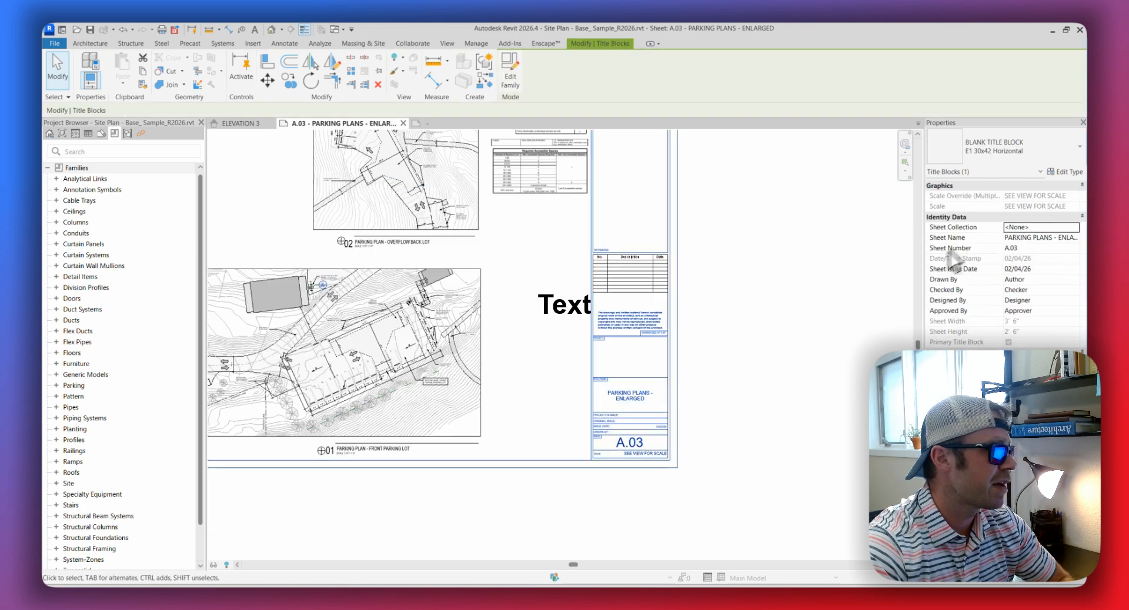
pyautogui.click(1066, 171)
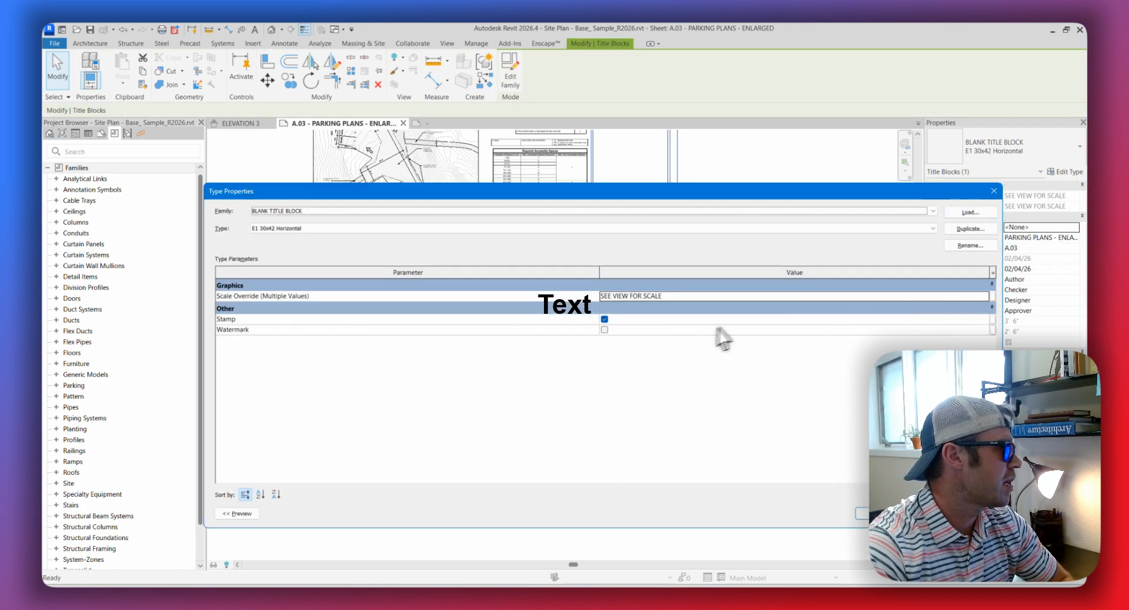
pyautogui.click(657, 295)
pyautogui.moveTo(672, 295); pyautogui.dragTo(599, 295)
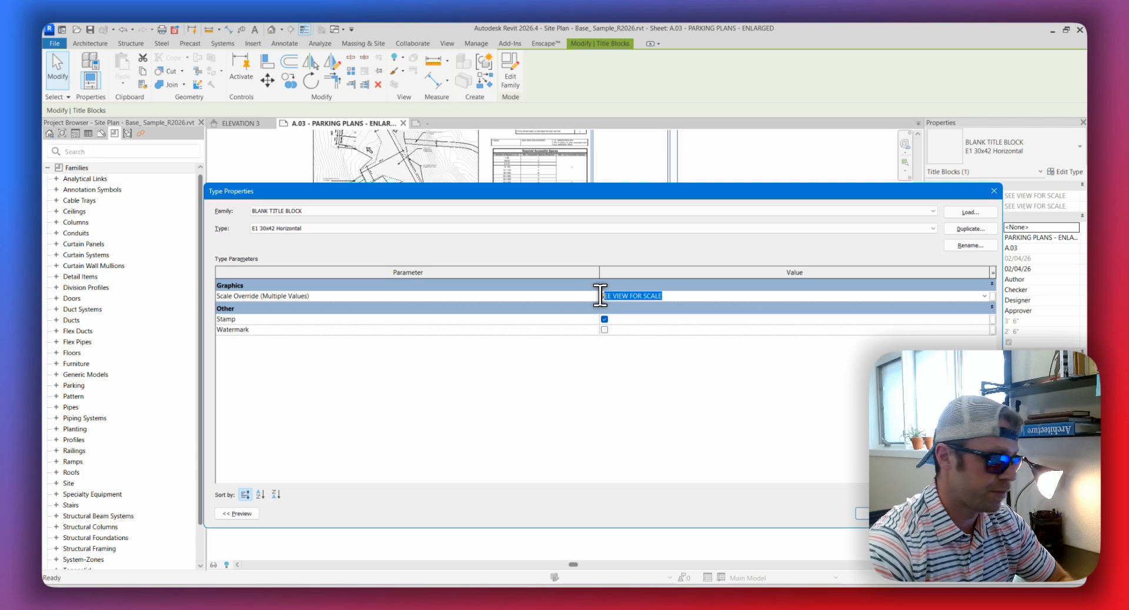
pyautogui.press('BackSpace')
pyautogui.click(719, 393)
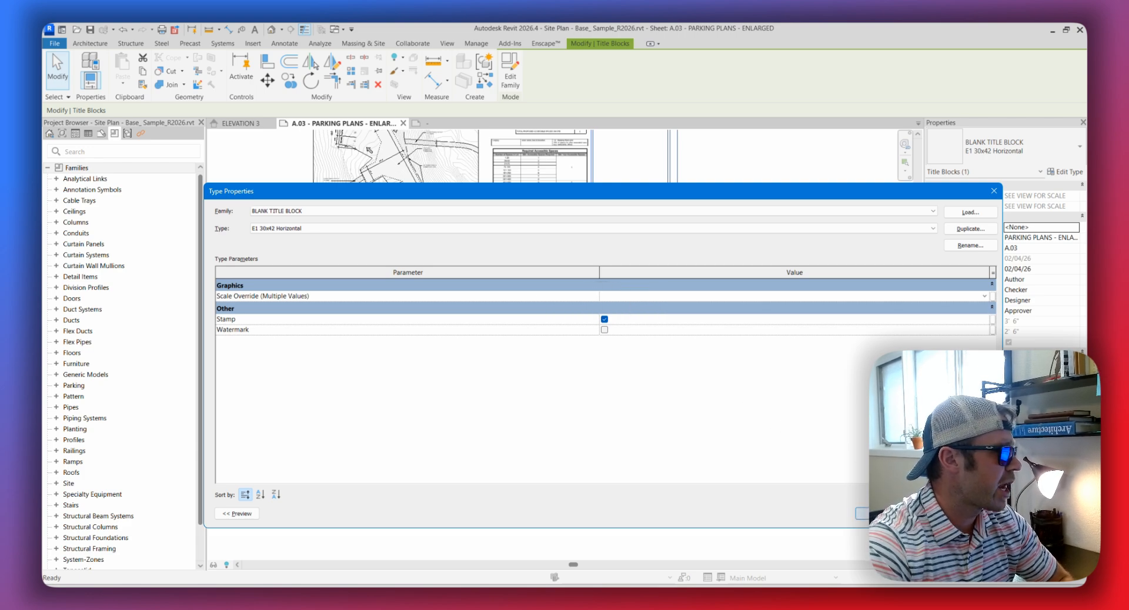
pyautogui.click(867, 509)
pyautogui.click(775, 337)
pyautogui.scroll(3, 654, 441)
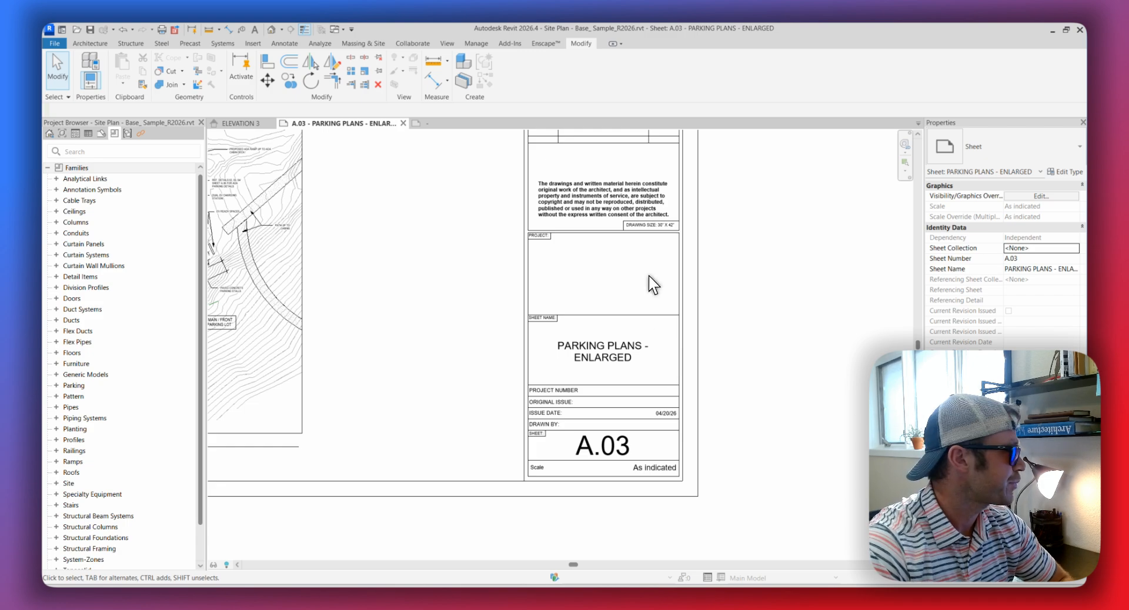
# Check the view scales of the Front Parking Lot and Overflow Back Lot viewports on the sheet.
pyautogui.scroll(-4, 650, 284)
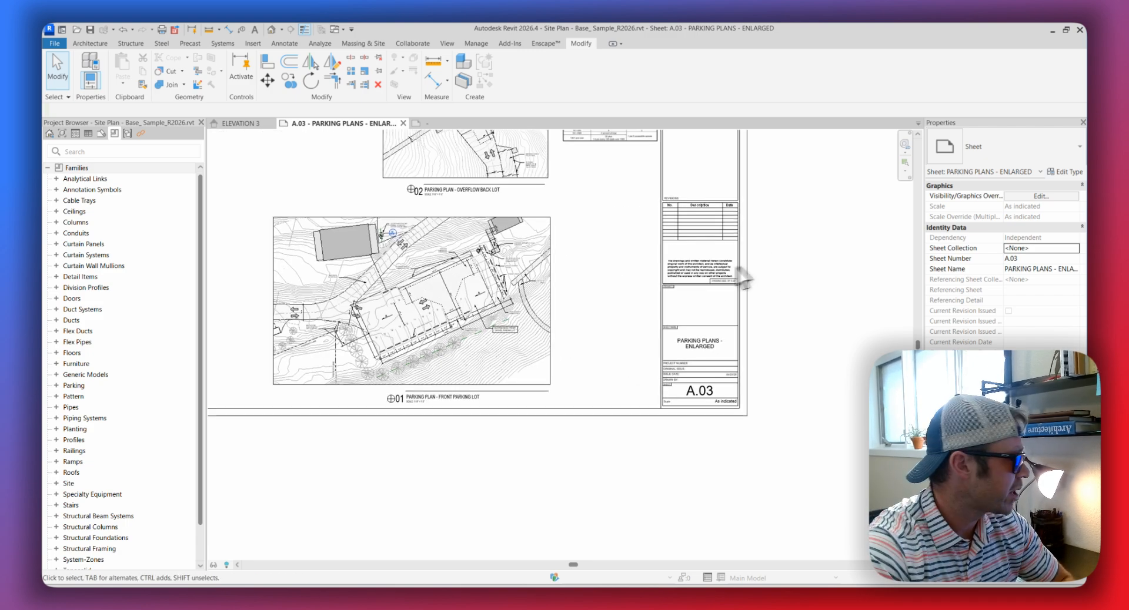
pyautogui.moveTo(456, 307); pyautogui.dragTo(502, 326, button='middle')
pyautogui.click(503, 326)
pyautogui.moveTo(638, 285); pyautogui.dragTo(657, 334, button='middle')
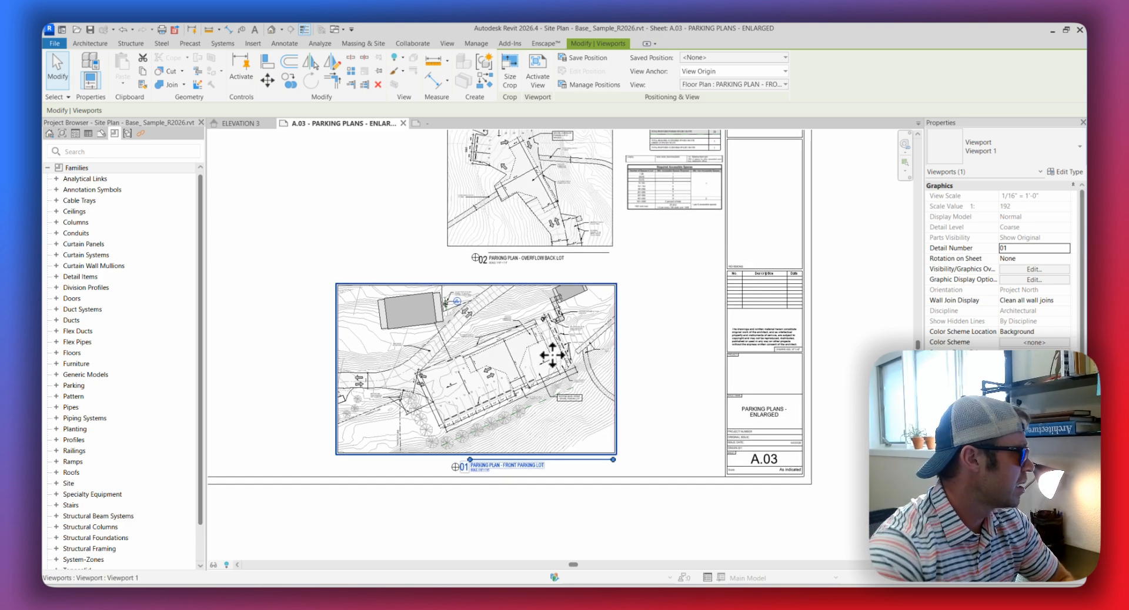
pyautogui.scroll(1, 512, 330)
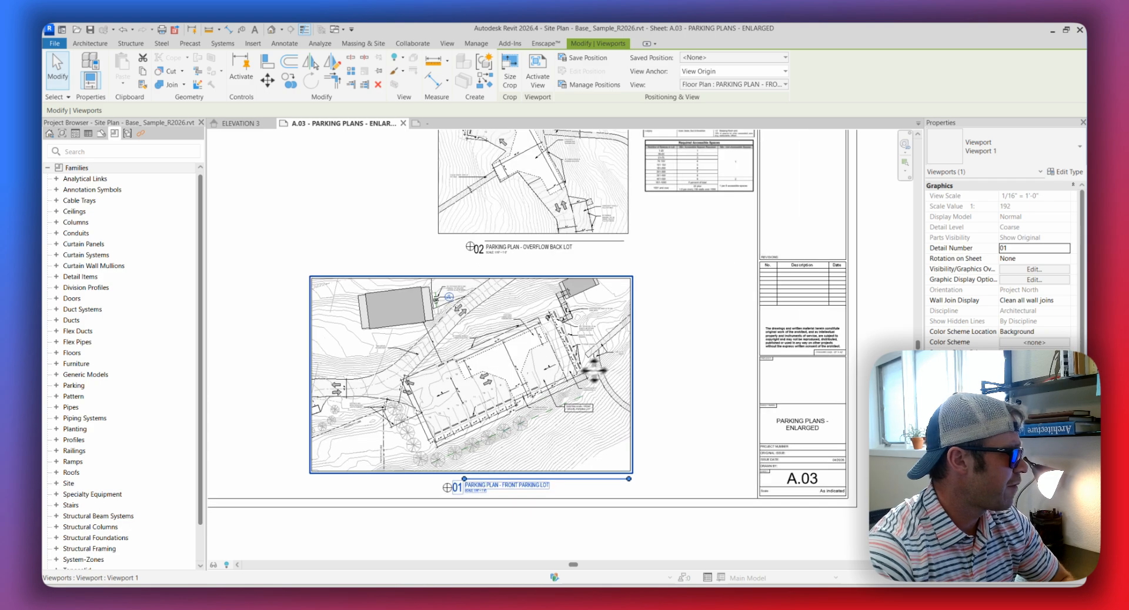
pyautogui.click(683, 337)
pyautogui.click(539, 195)
pyautogui.moveTo(624, 358); pyautogui.dragTo(620, 349, button='middle')
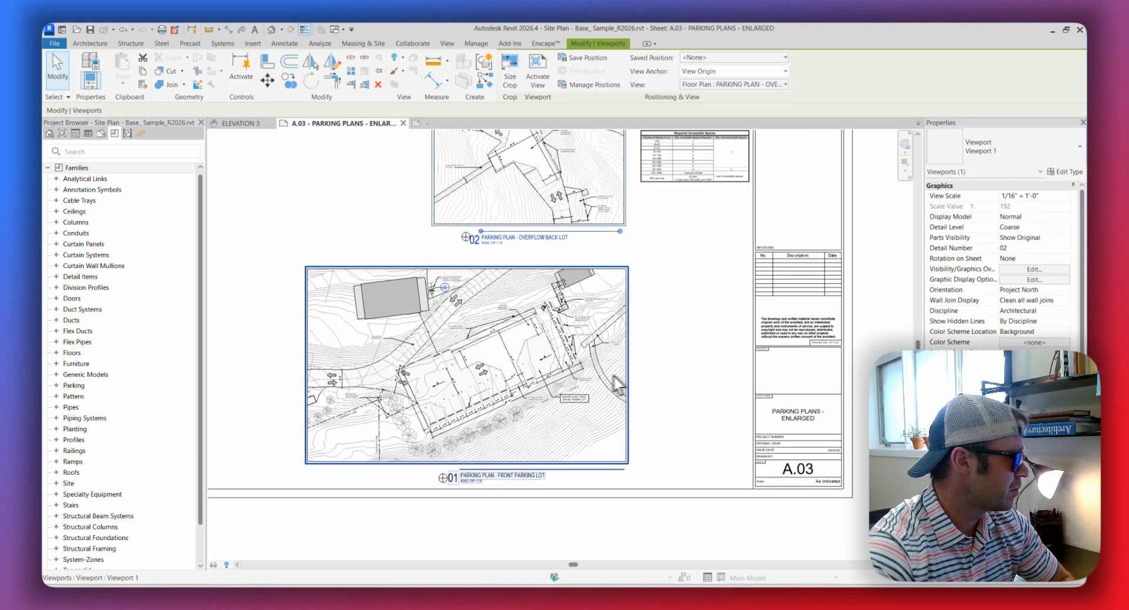
# Try to move the Front Parking Lot viewport by itself toward the title block, and undo the move.
pyautogui.click(553, 286)
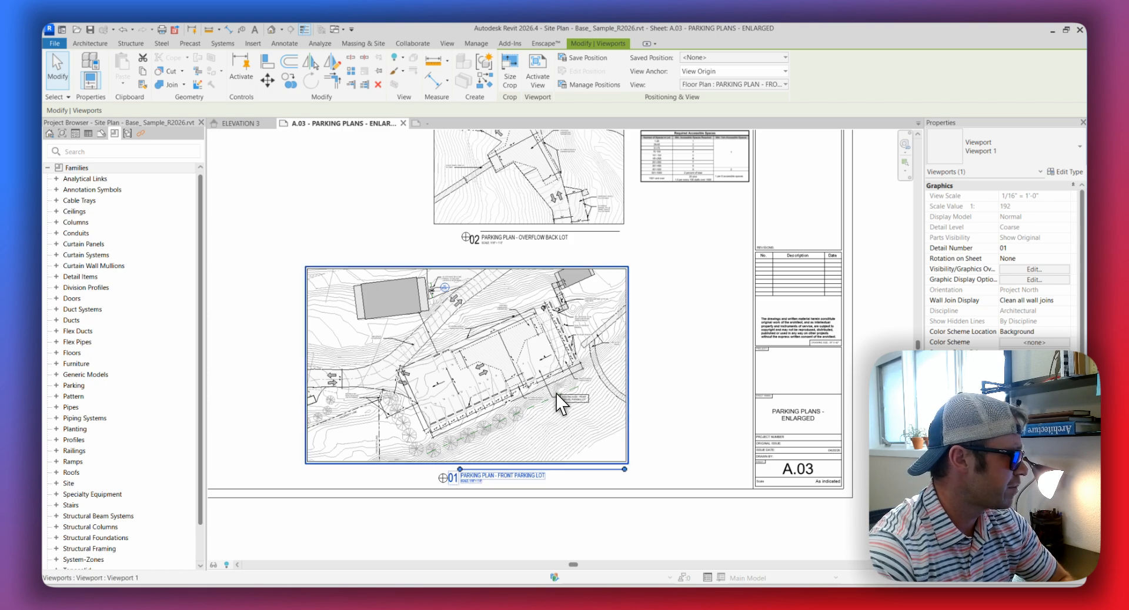
pyautogui.moveTo(556, 394); pyautogui.dragTo(663, 391)
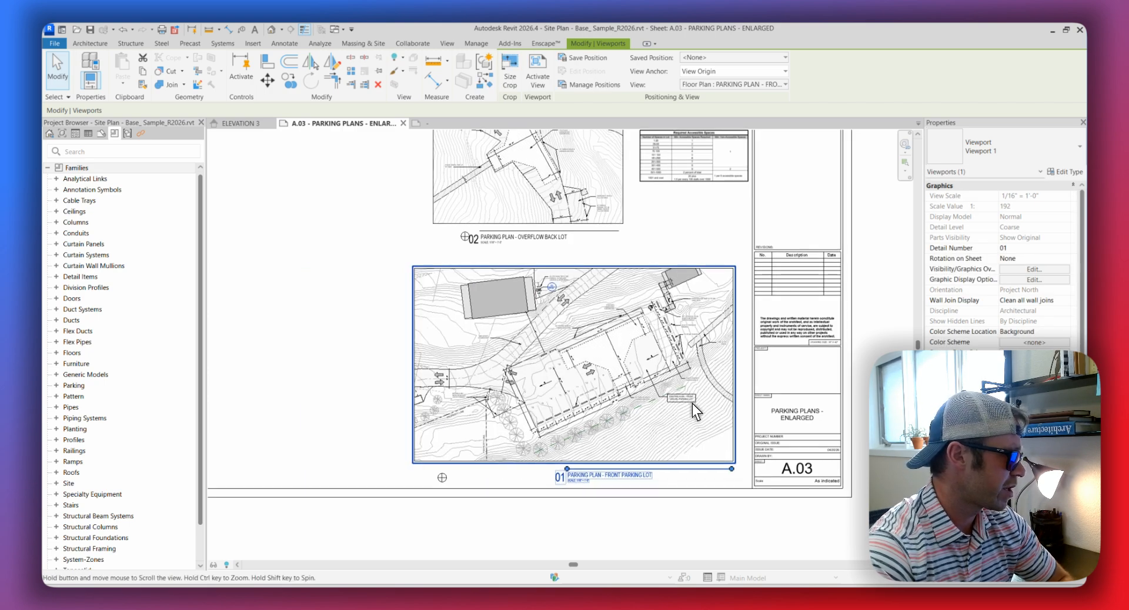
pyautogui.hotkey('ctrl', 'z')
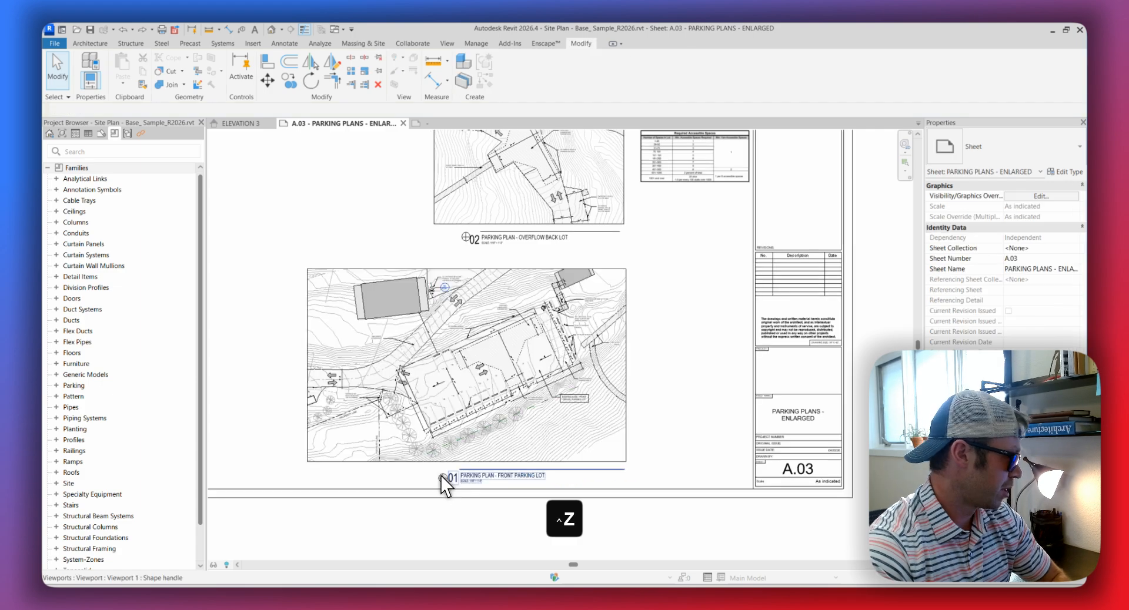
# Try to nudge the Front Parking Lot detail circle and view title to the right together, and undo it.
pyautogui.click(443, 480)
pyautogui.keyDown('ctrl'); pyautogui.click(610, 470); pyautogui.keyUp('ctrl')
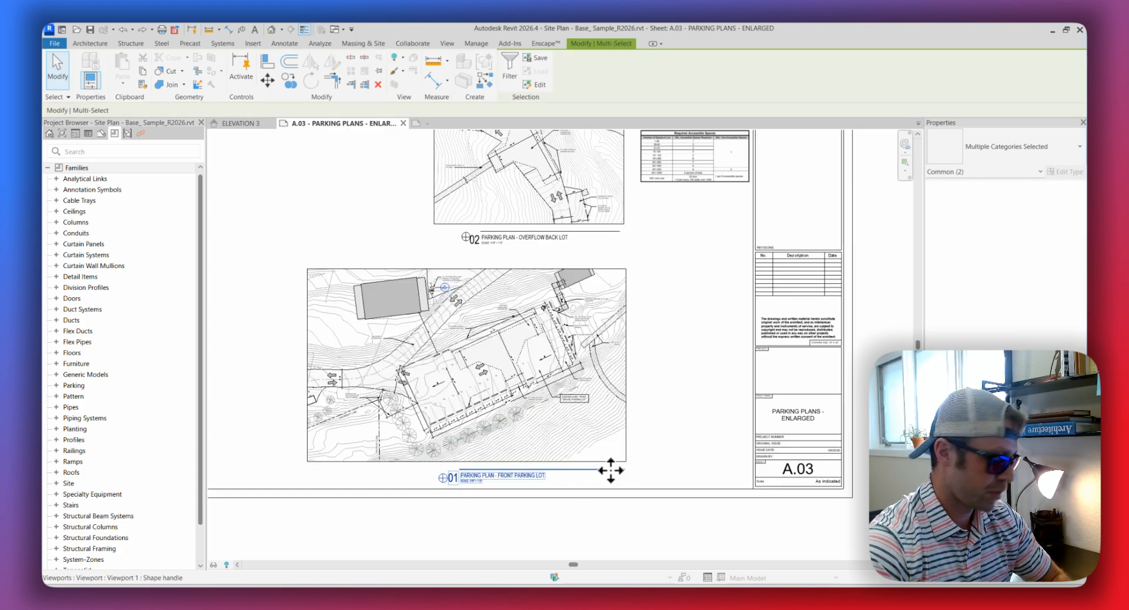
pyautogui.hotkey('shift', 'Right')
pyautogui.hotkey('shift', 'Right')
pyautogui.hotkey('ctrl', 'z')
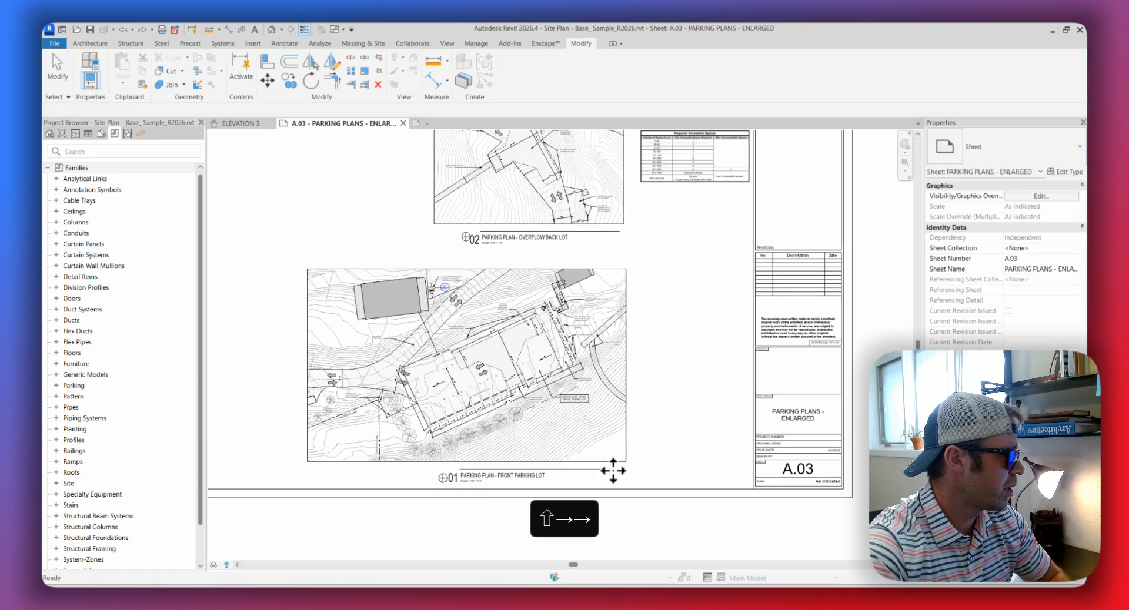
# Select the Front Parking Lot viewport together with its detail circle and nudge both right toward the title block.
pyautogui.moveTo(668, 403); pyautogui.dragTo(431, 483)
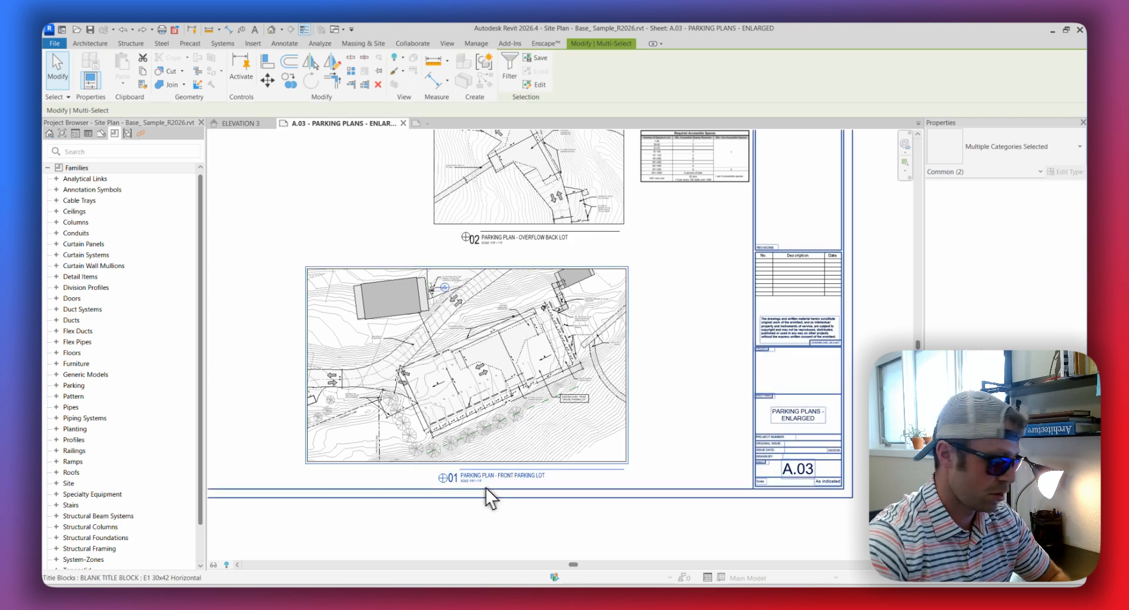
pyautogui.press('Right')
pyautogui.press('Right')
pyautogui.press('Right')
pyautogui.press('Right')
pyautogui.press('Right')
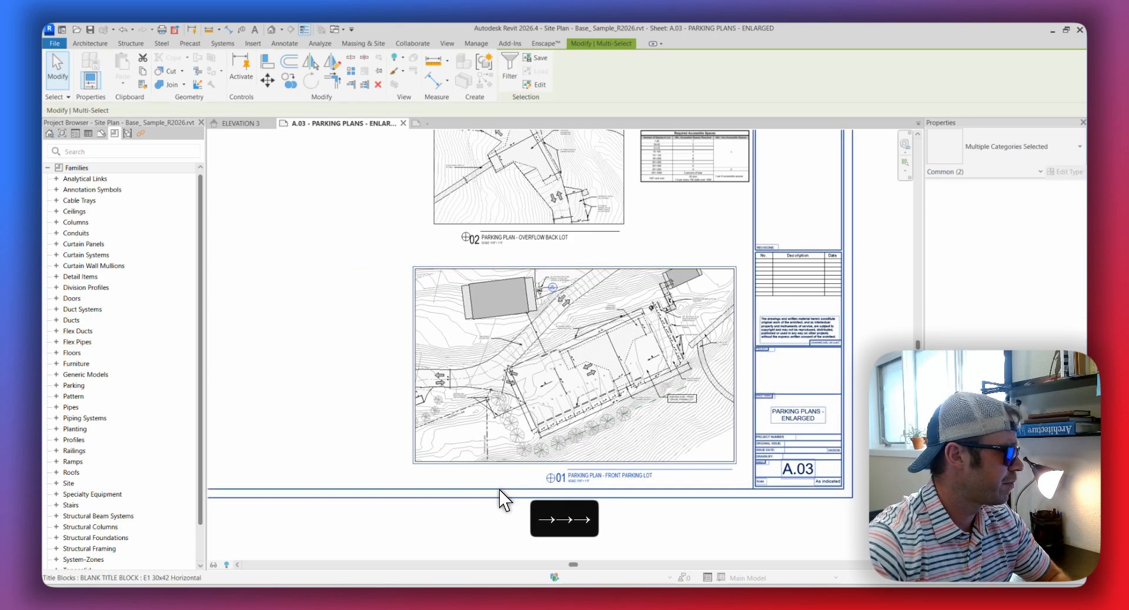
# Save the sheet position of the Front Parking Lot viewport under the name POSITION 1.
pyautogui.moveTo(611, 471); pyautogui.dragTo(605, 451, button='middle')
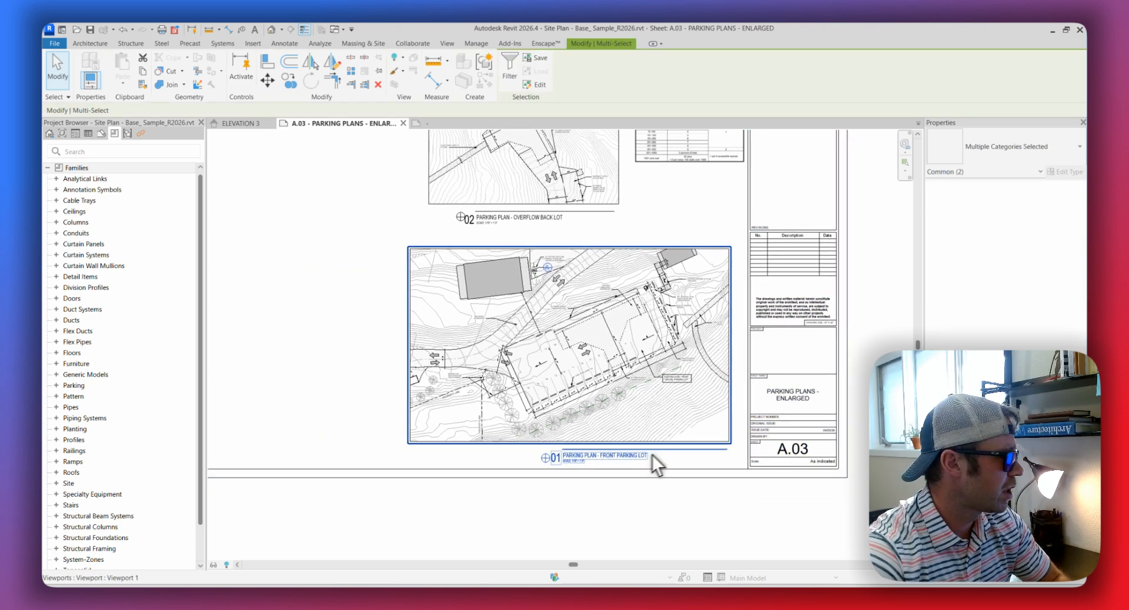
pyautogui.press('Escape')
pyautogui.press('Escape')
pyautogui.press('Escape')
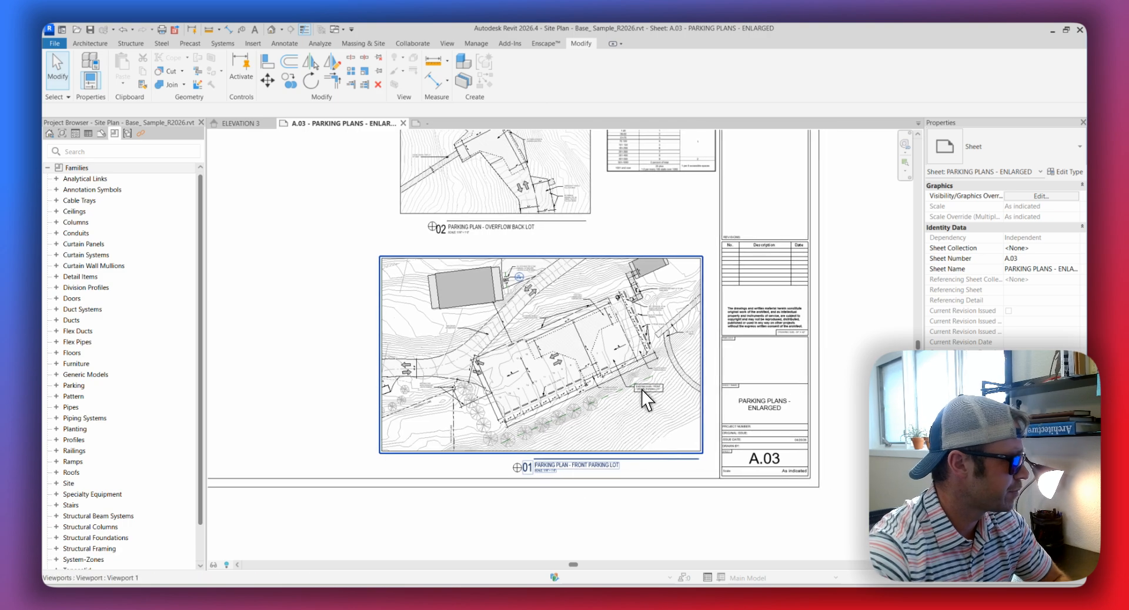
pyautogui.click(641, 390)
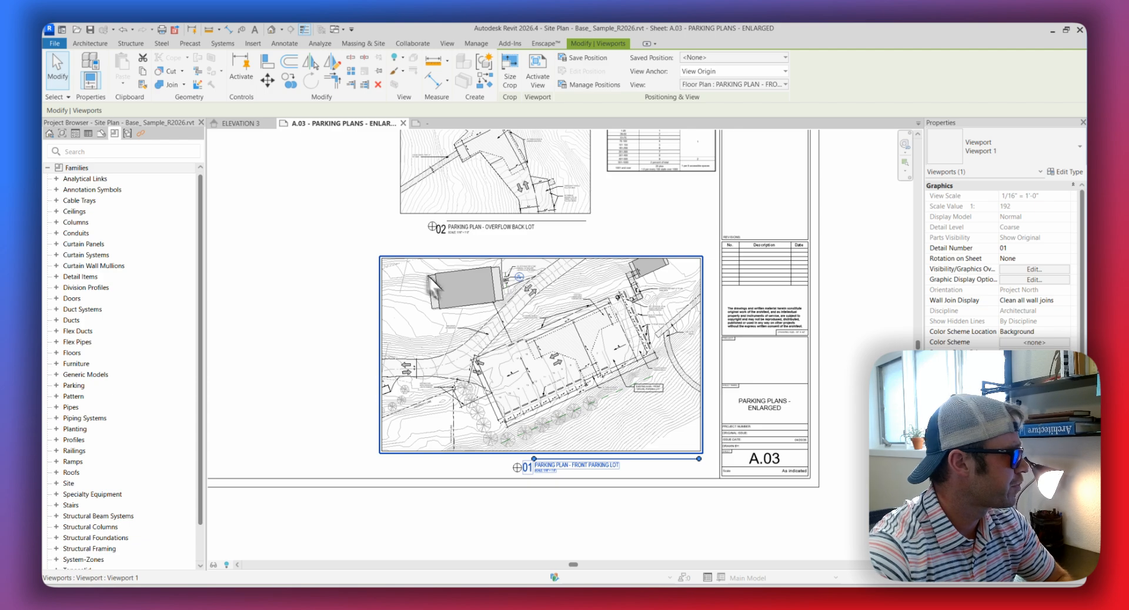
pyautogui.moveTo(390, 261); pyautogui.dragTo(409, 306, button='middle')
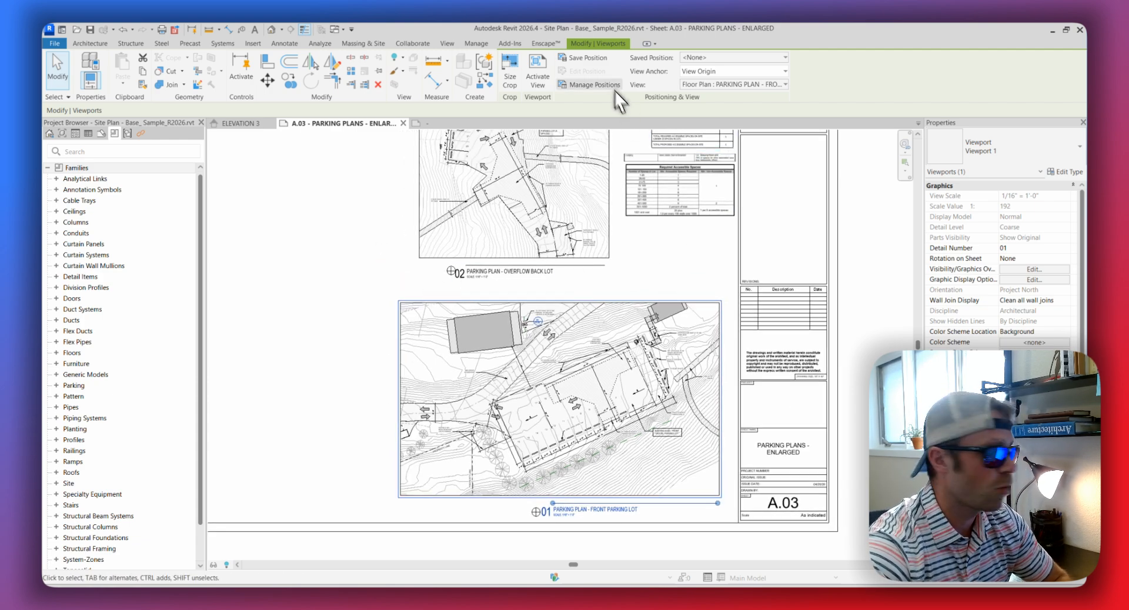
pyautogui.click(590, 58)
pyautogui.write('vi')
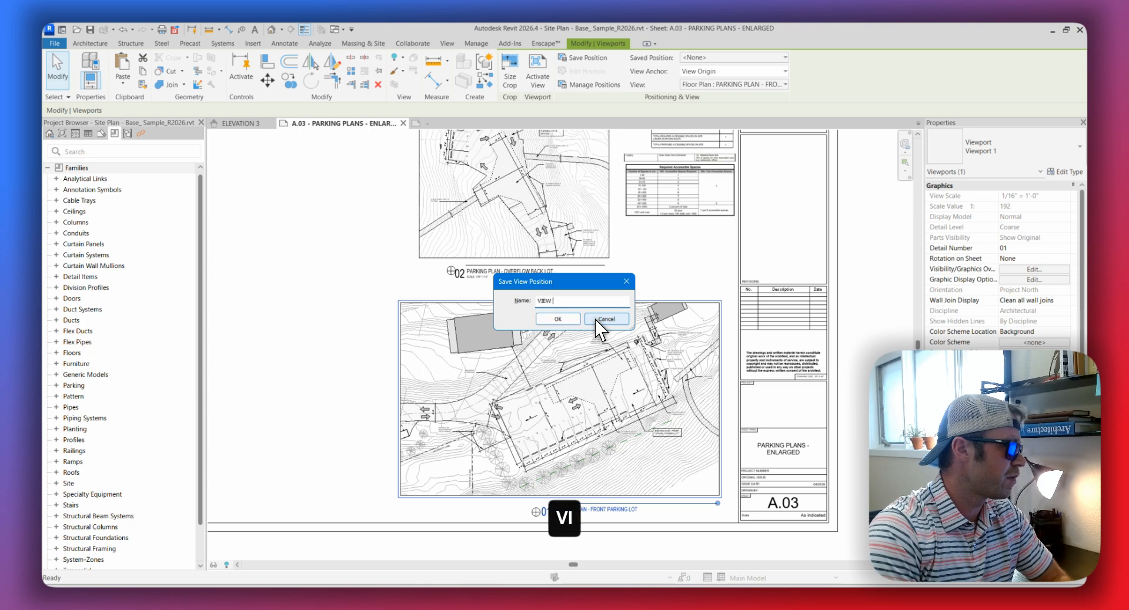
pyautogui.press('BackSpace')
pyautogui.press('BackSpace')
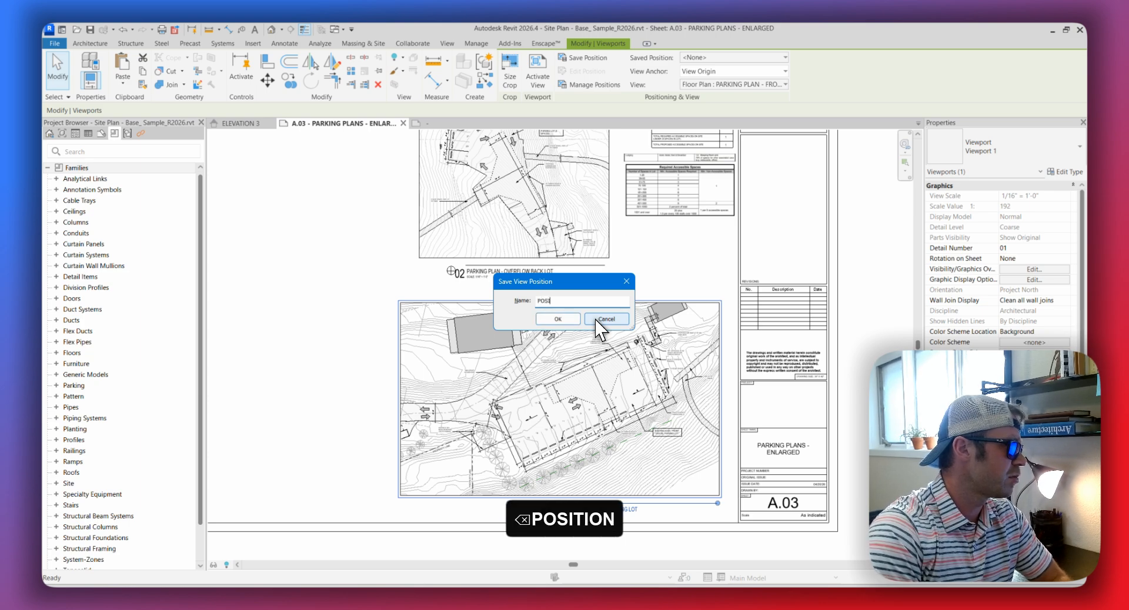
pyautogui.click(556, 320)
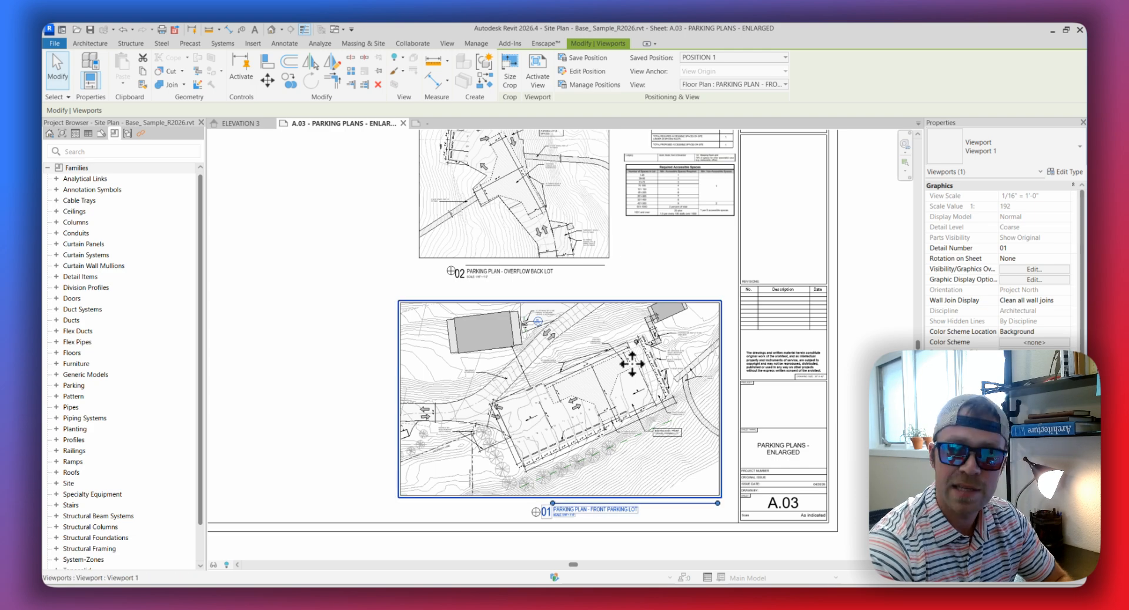
# Try to move the Front Parking Lot viewport away from the title block with POSITION 1 assigned.
pyautogui.moveTo(588, 372); pyautogui.dragTo(577, 372, button='middle')
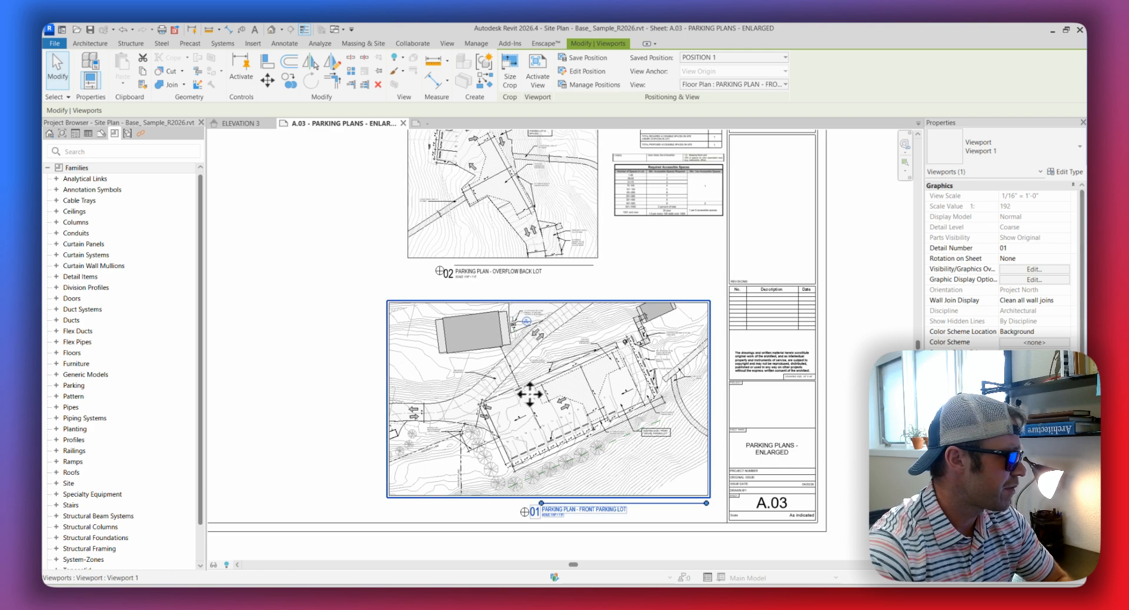
pyautogui.middleClick(317, 393)
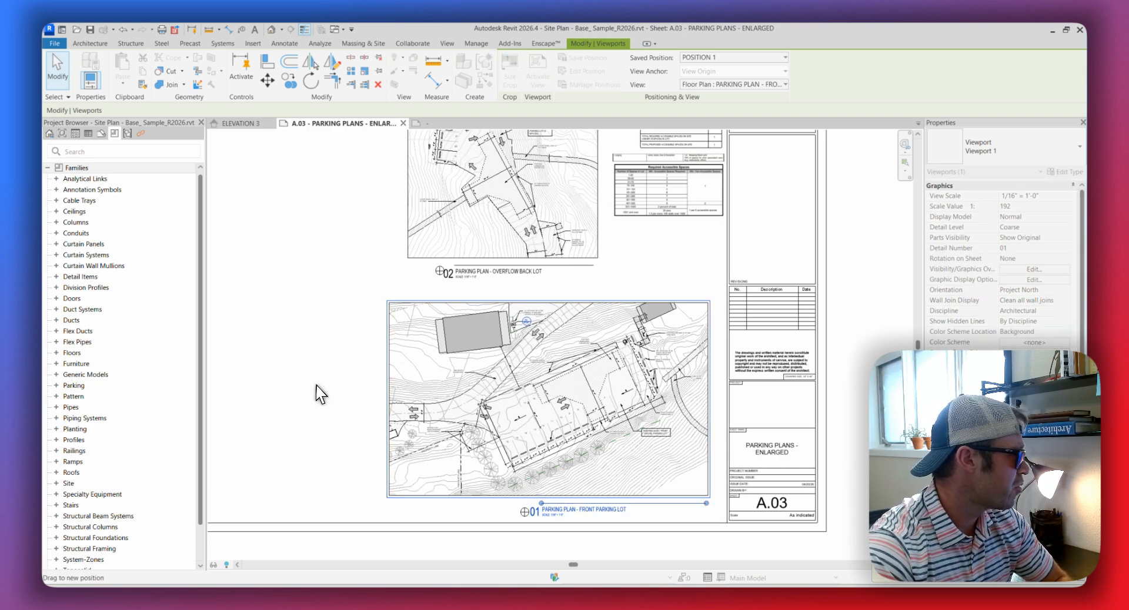
pyautogui.moveTo(516, 478); pyautogui.dragTo(612, 457, button='middle')
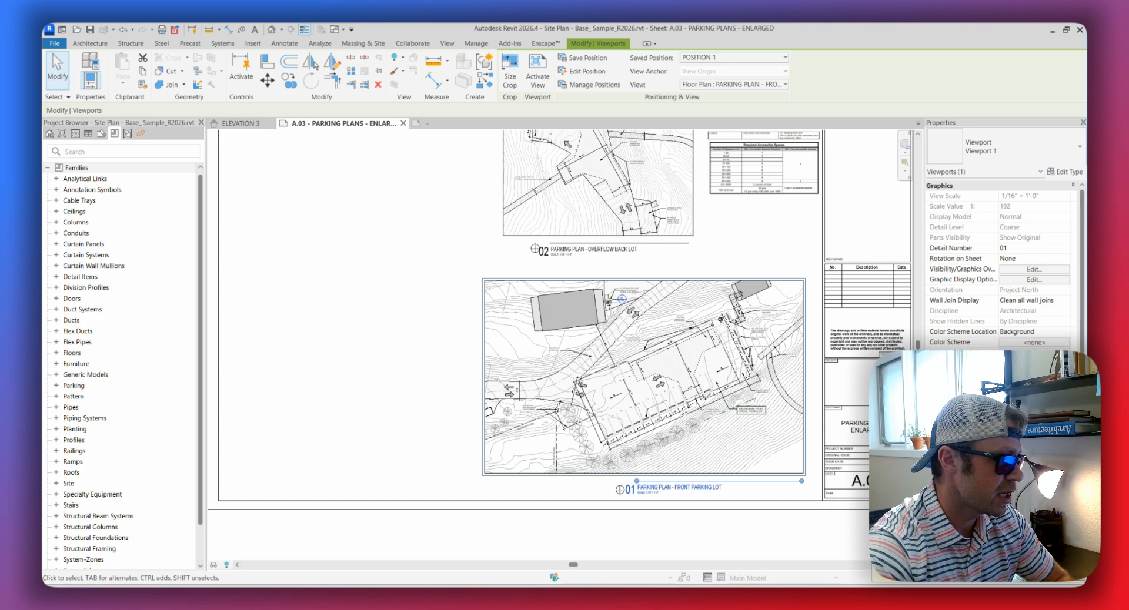
pyautogui.moveTo(776, 403); pyautogui.dragTo(613, 383, button='middle')
pyautogui.press('Escape')
# Set the Front Parking Lot viewport's saved position to <None>.
pyautogui.click(550, 294)
pyautogui.scroll(1, 551, 293)
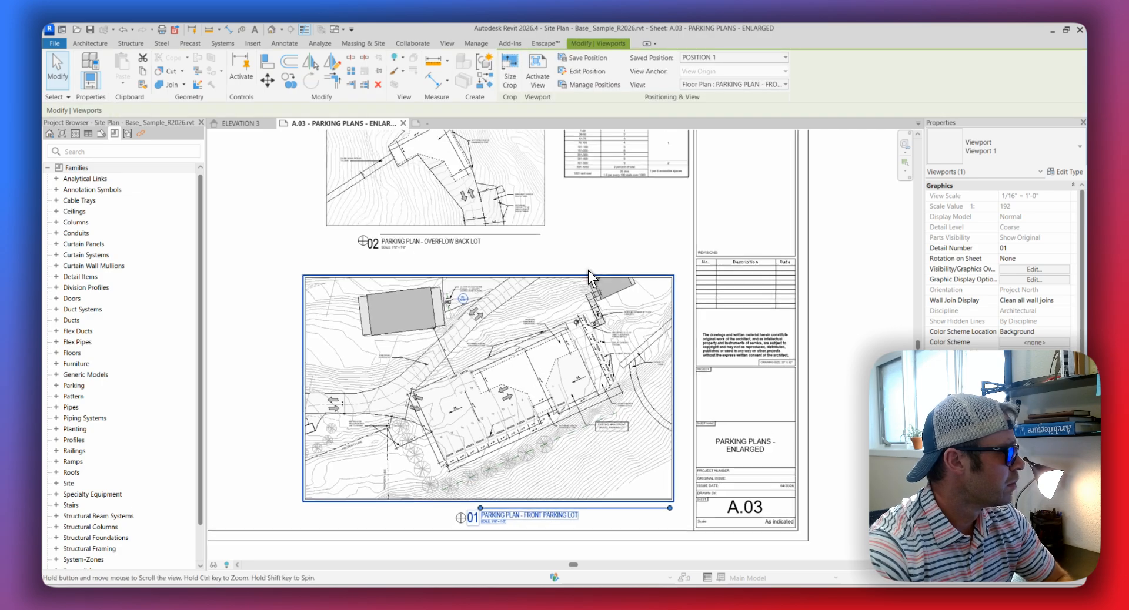
pyautogui.moveTo(666, 284); pyautogui.dragTo(662, 196, button='middle')
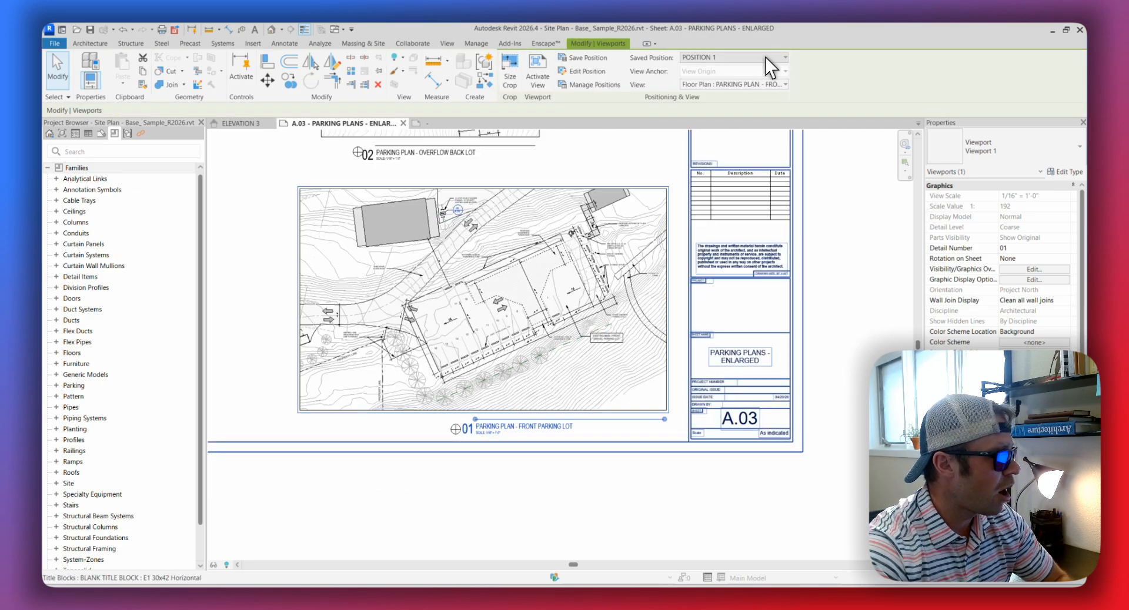
pyautogui.moveTo(574, 295); pyautogui.dragTo(568, 317, button='middle')
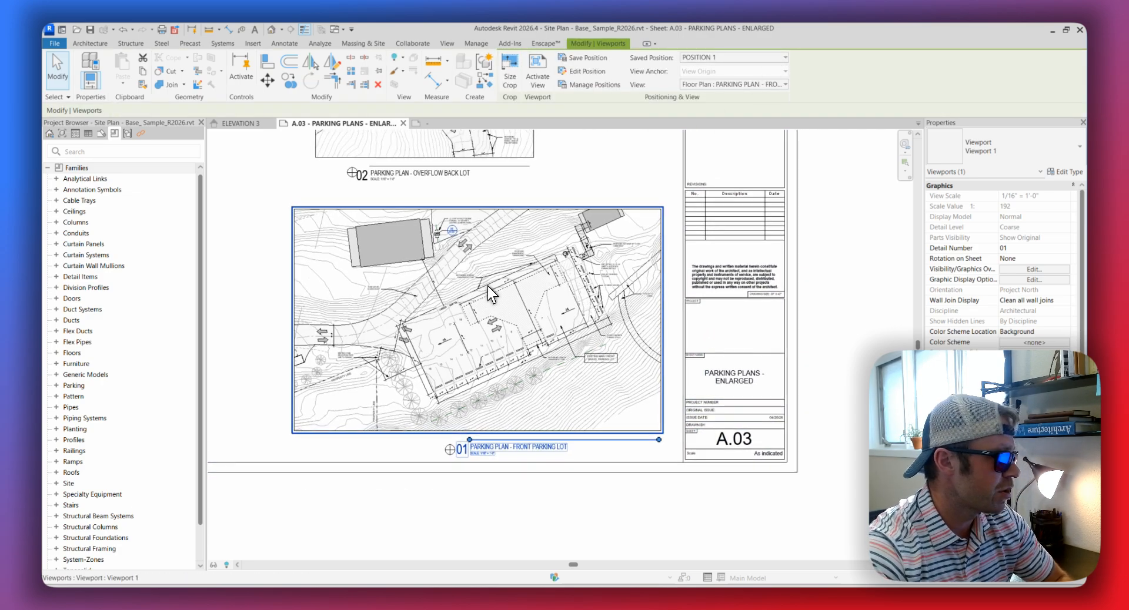
pyautogui.click(774, 57)
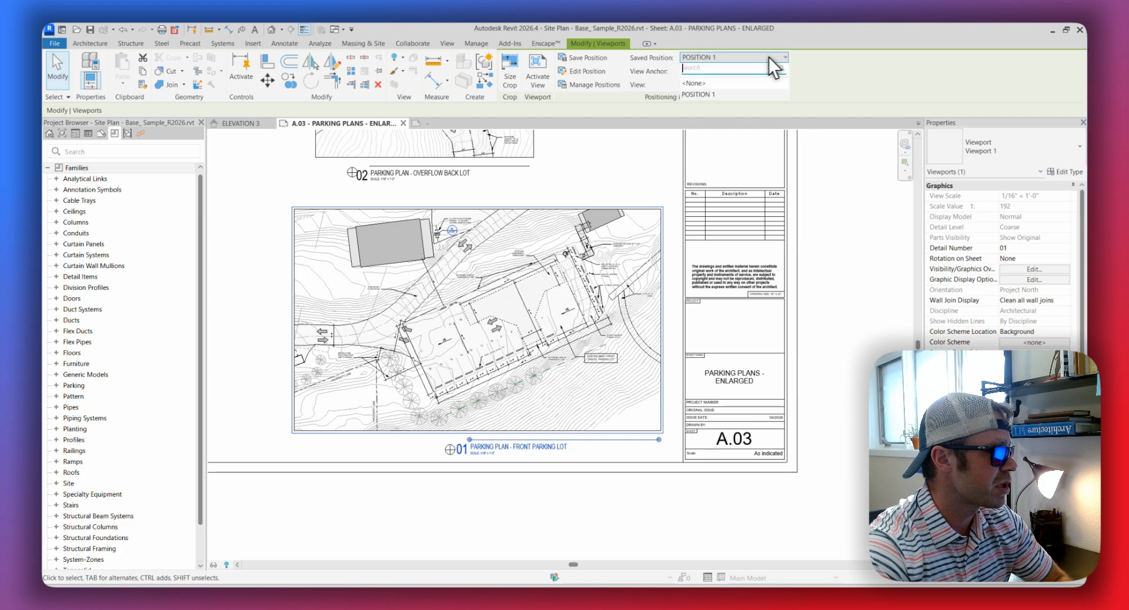
pyautogui.click(704, 93)
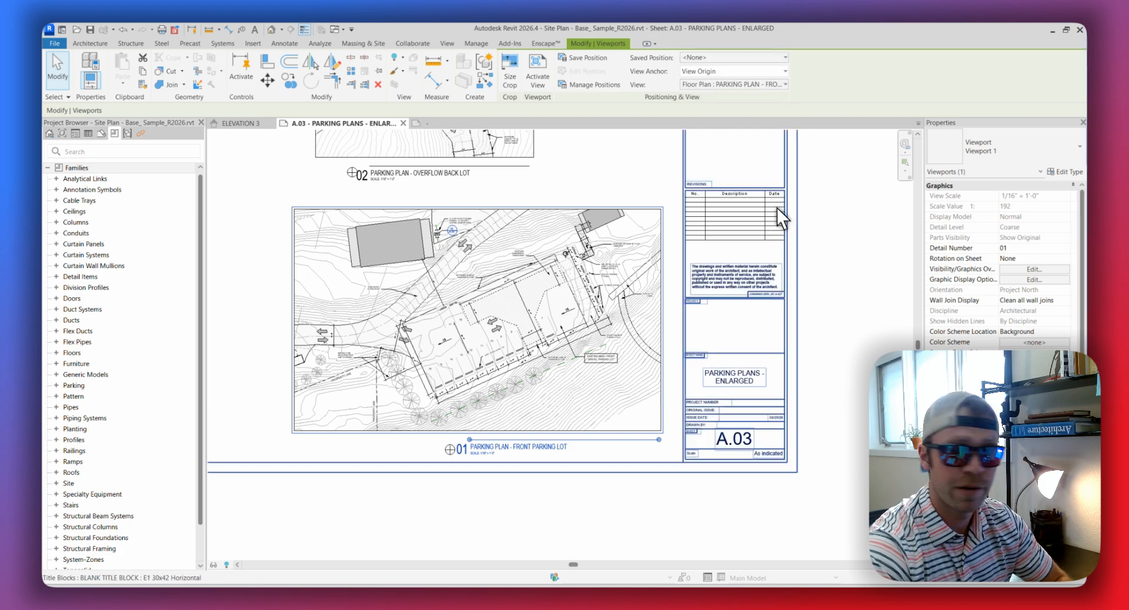
pyautogui.click(844, 216)
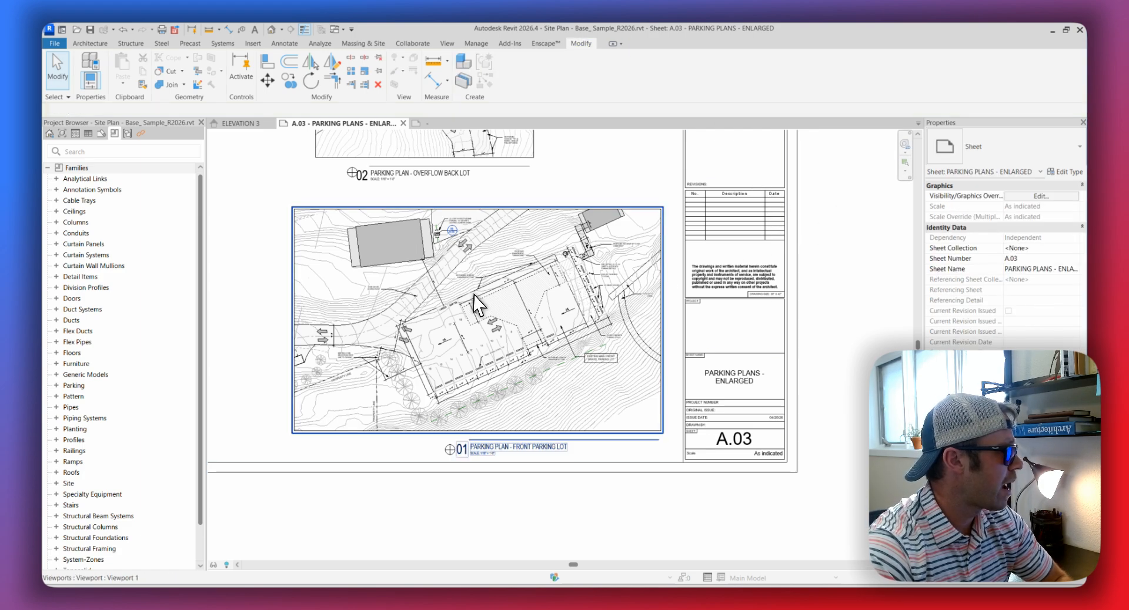
# Try moving the Front Parking Lot viewport away from the title block without a saved position, and undo the move.
pyautogui.moveTo(470, 299); pyautogui.dragTo(542, 276, button='middle')
pyautogui.click(546, 278)
pyautogui.moveTo(535, 288); pyautogui.dragTo(360, 294)
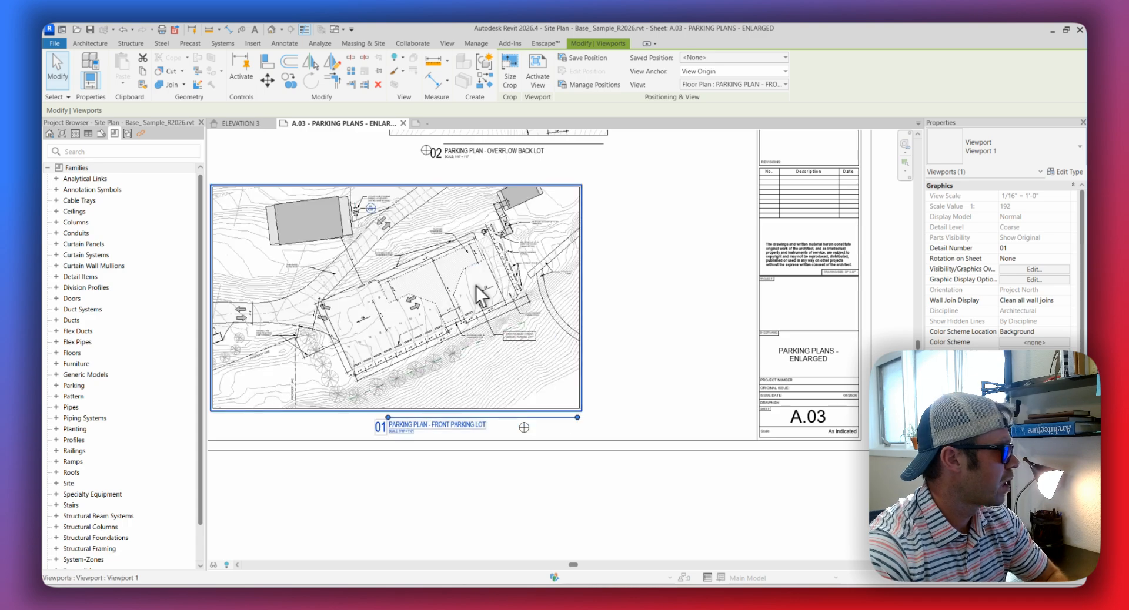
pyautogui.hotkey('ctrl', 'z')
pyautogui.moveTo(664, 257); pyautogui.dragTo(690, 278, button='middle')
# Assign the saved position POSITION 1 to the Front Parking Lot viewport.
pyautogui.click(693, 262)
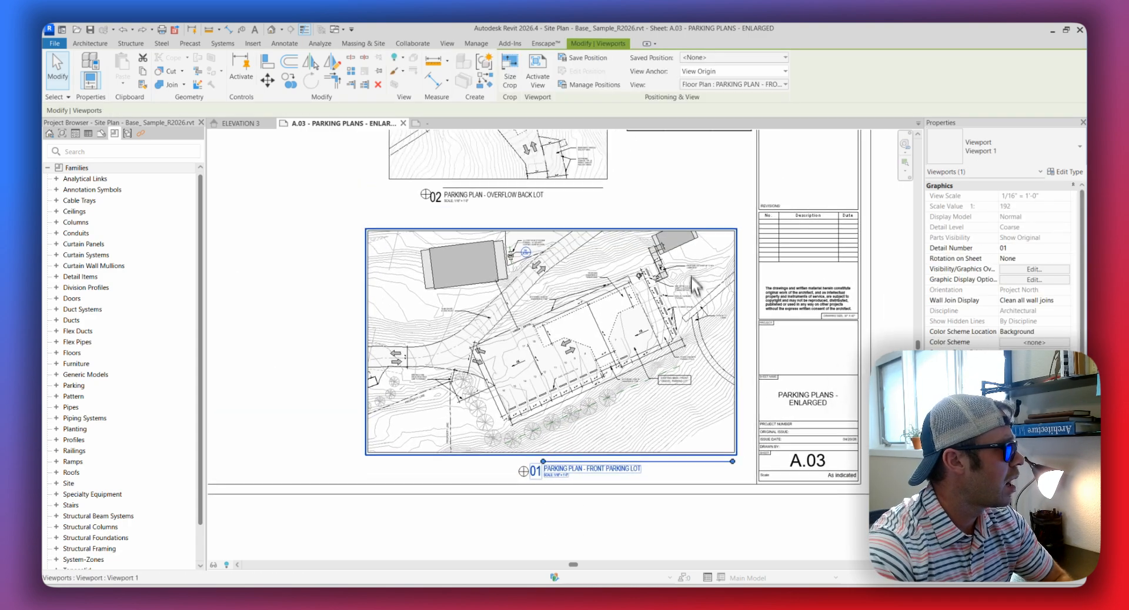
pyautogui.click(762, 58)
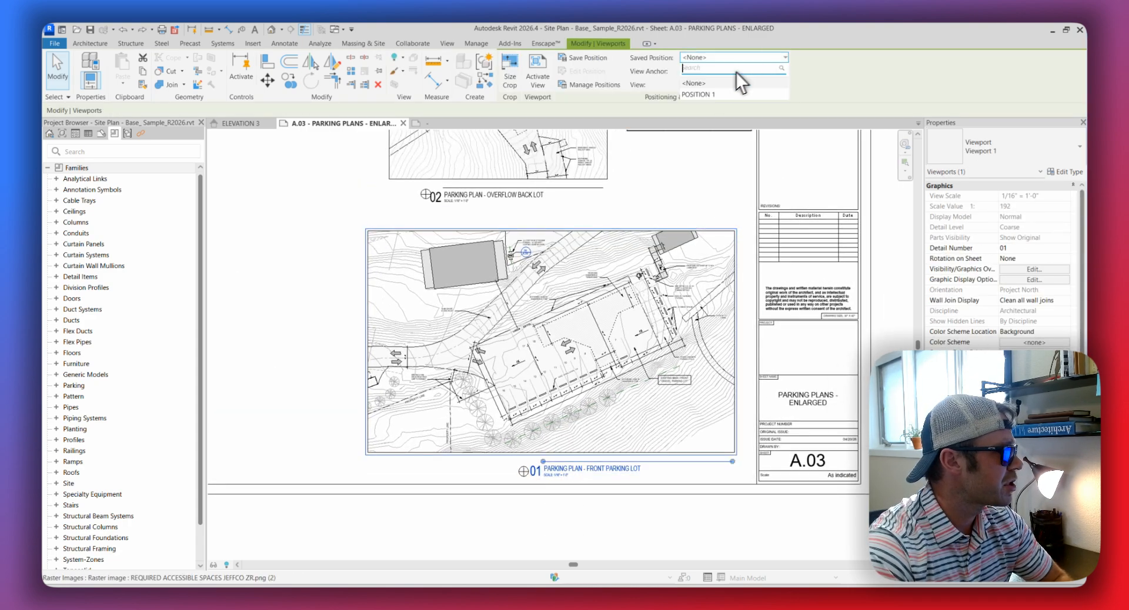
pyautogui.click(700, 94)
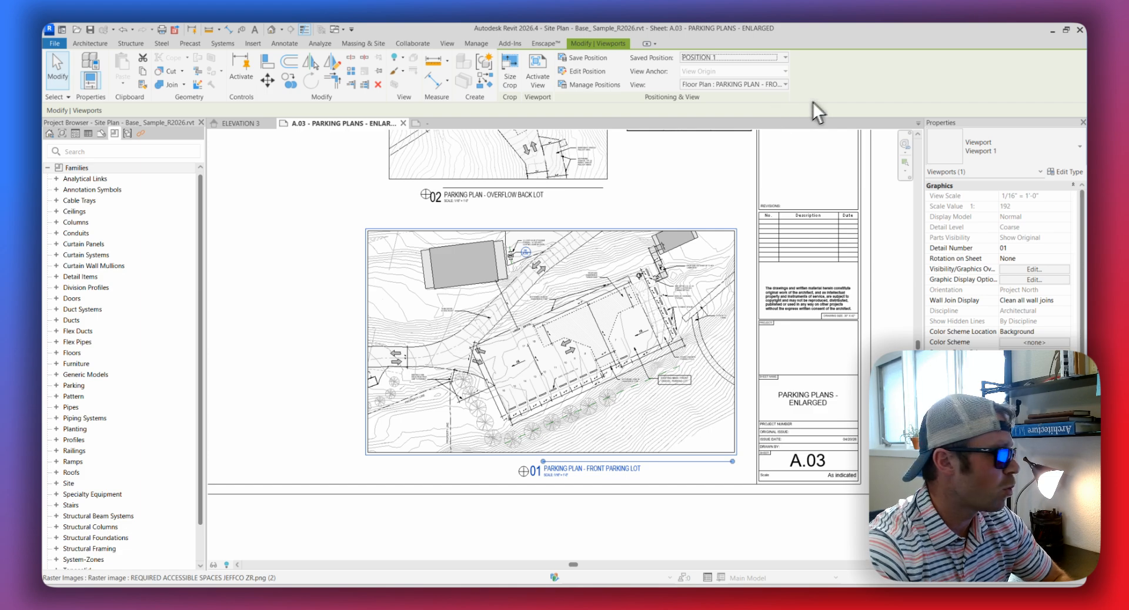
pyautogui.moveTo(666, 192); pyautogui.dragTo(659, 206, button='middle')
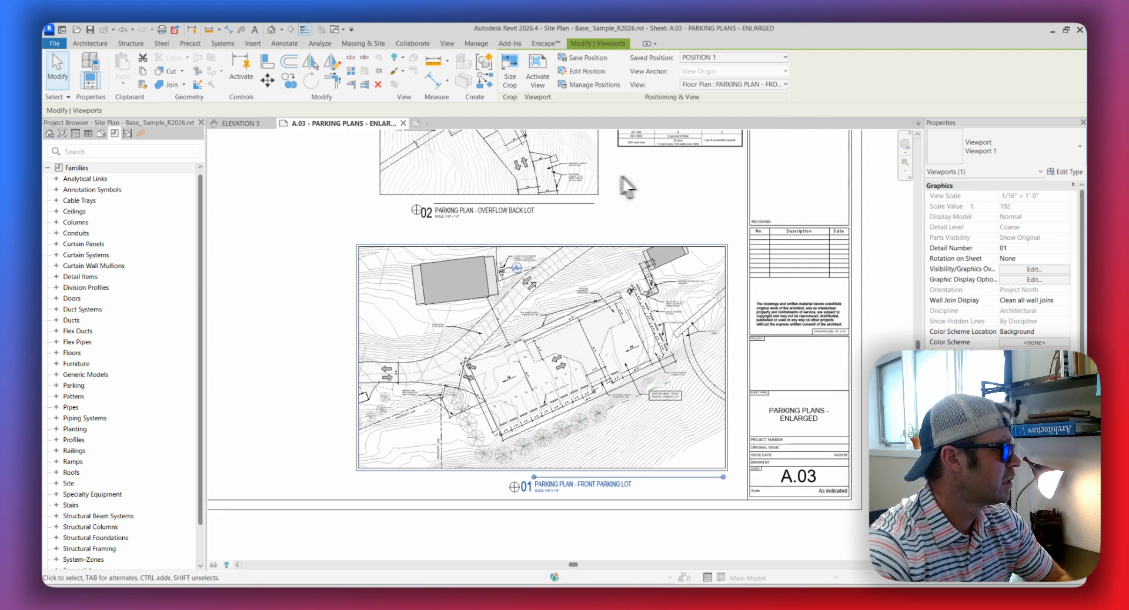
# Save the sheet position of the Overflow Back Lot viewport under the name POSITION 2.
pyautogui.moveTo(549, 213); pyautogui.dragTo(561, 280, button='middle')
pyautogui.click(556, 219)
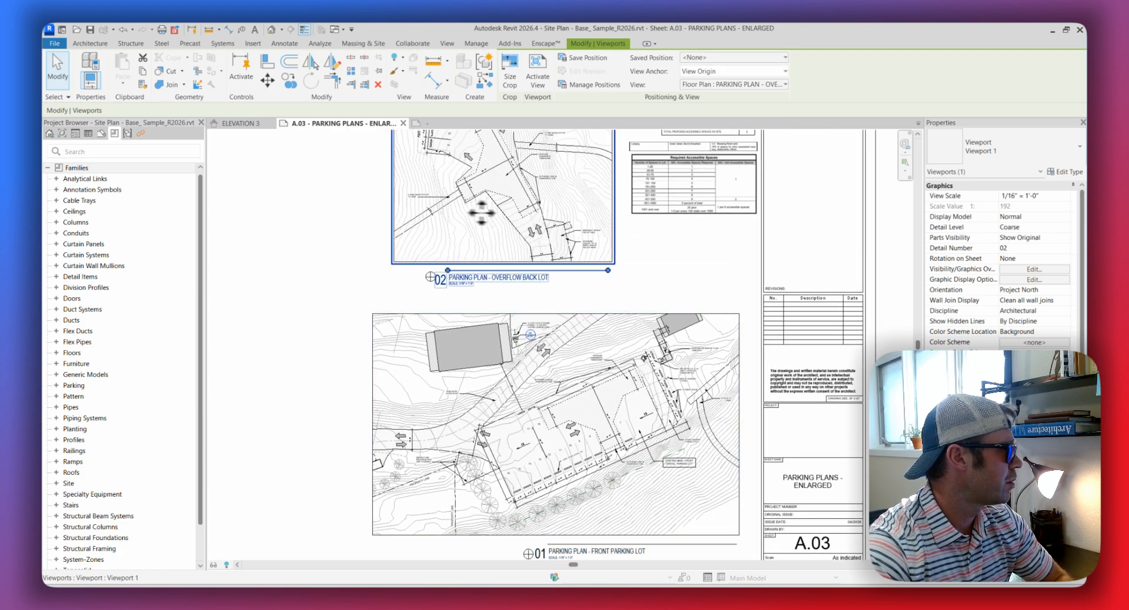
pyautogui.scroll(-1, 535, 233)
pyautogui.moveTo(536, 233); pyautogui.dragTo(537, 322, button='middle')
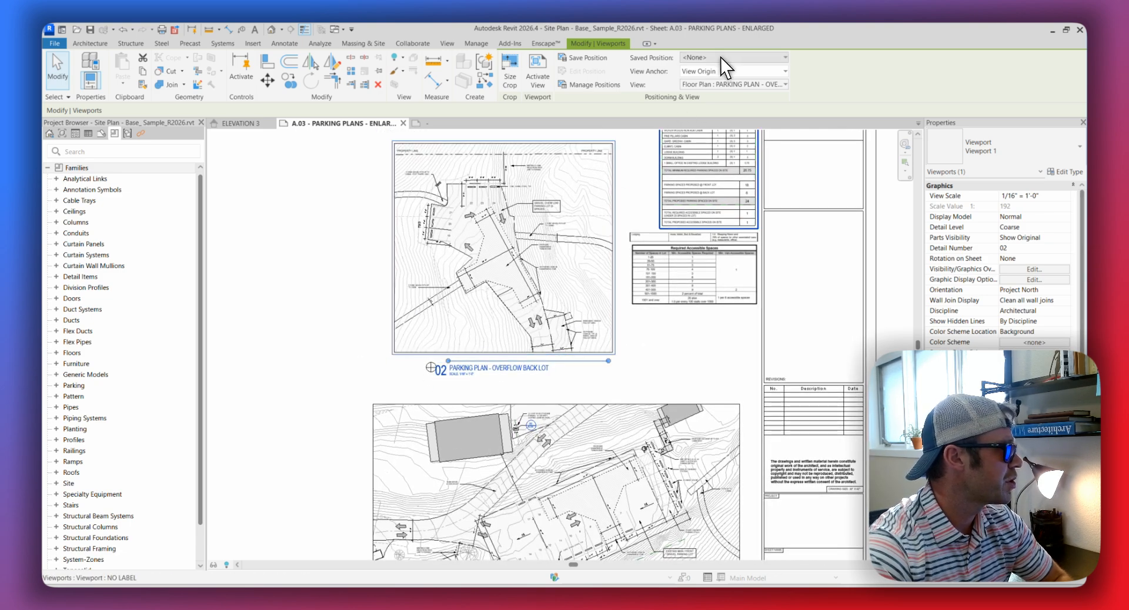
pyautogui.click(585, 58)
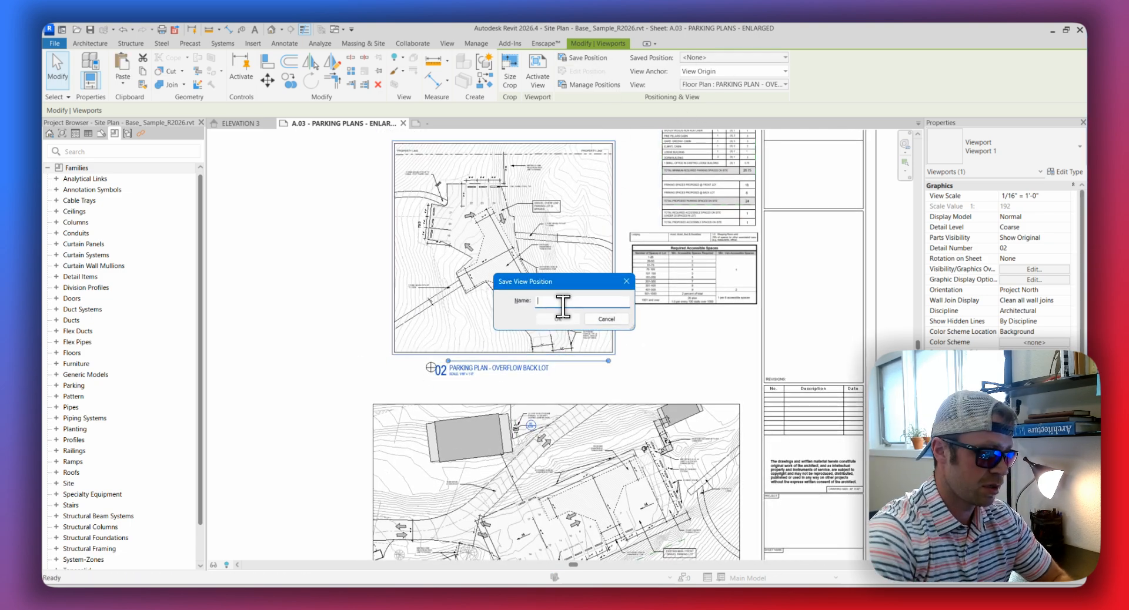
pyautogui.write('POSITION')
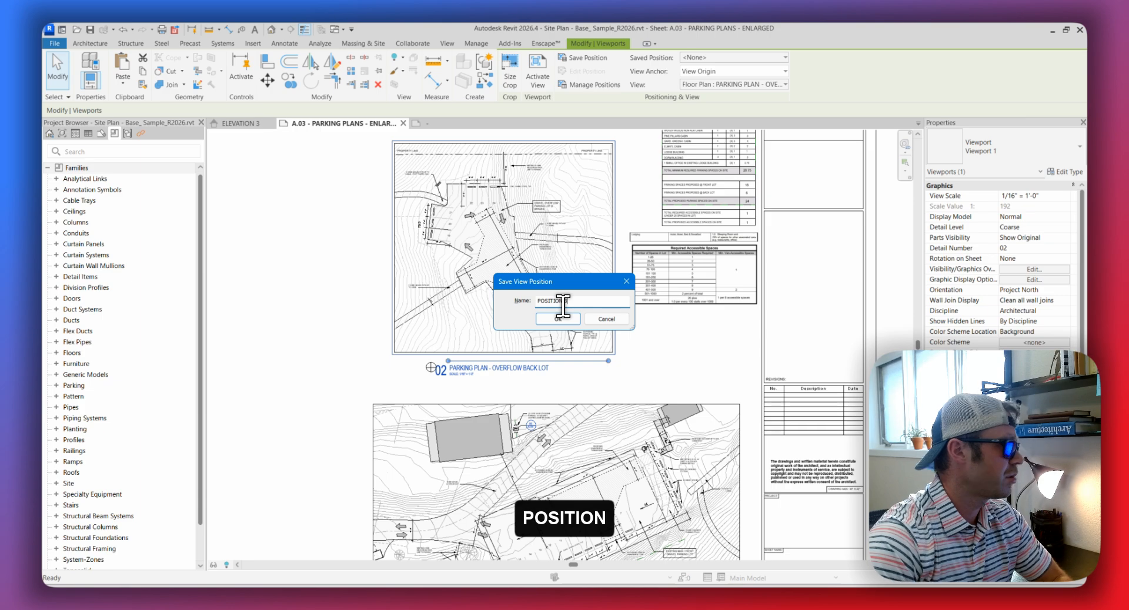
pyautogui.write(' 3')
pyautogui.press('BackSpace')
pyautogui.write('2')
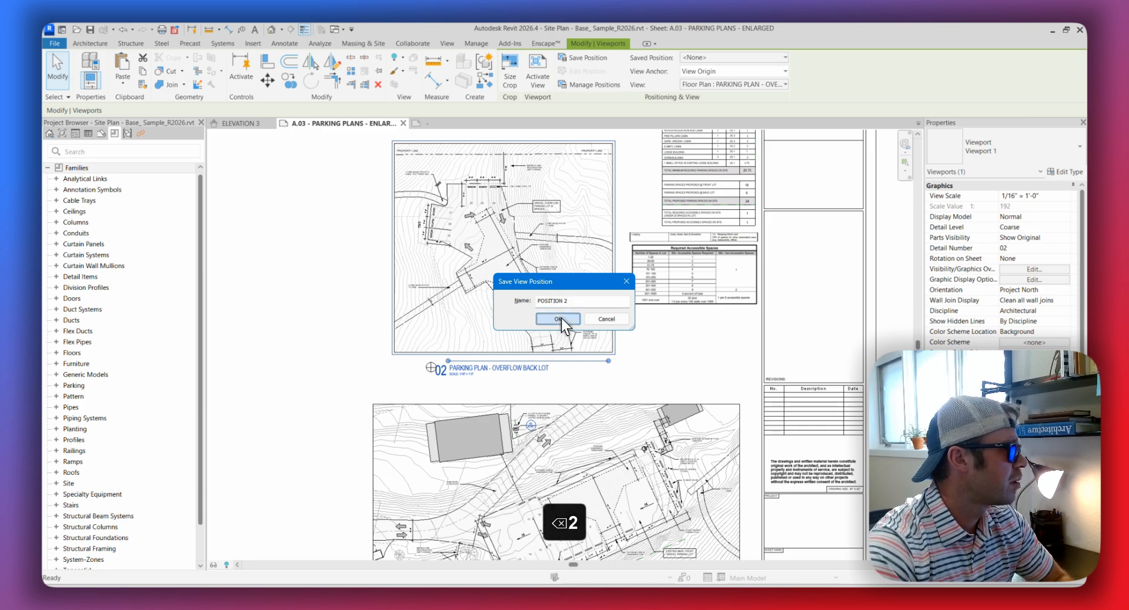
pyautogui.click(560, 319)
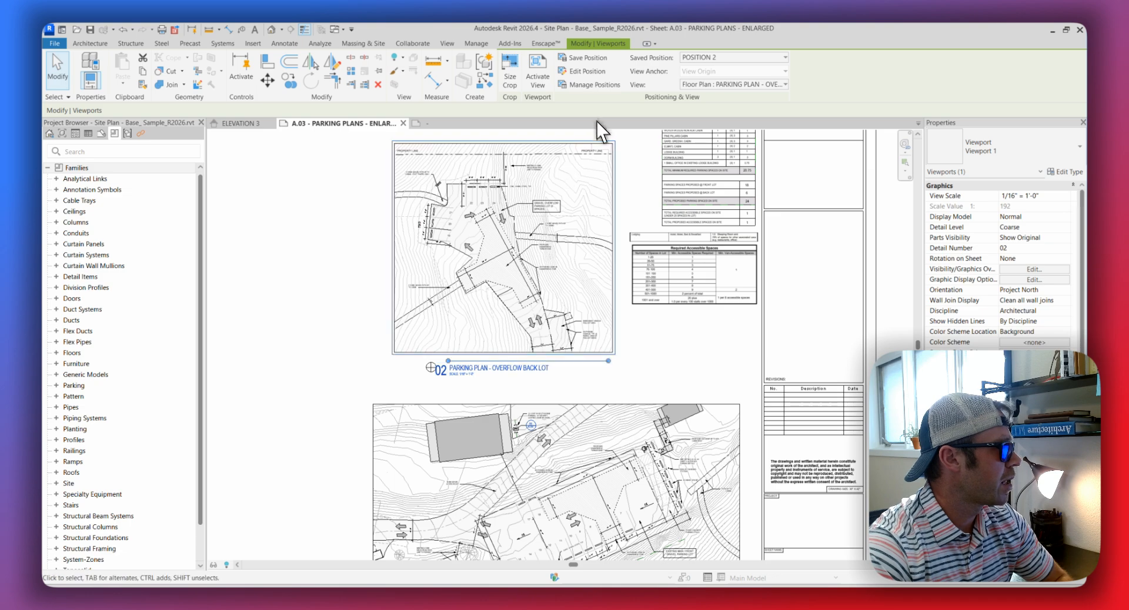
# Review the saved positions available for the Overflow Back Lot viewport without changing its assignment.
pyautogui.click(774, 57)
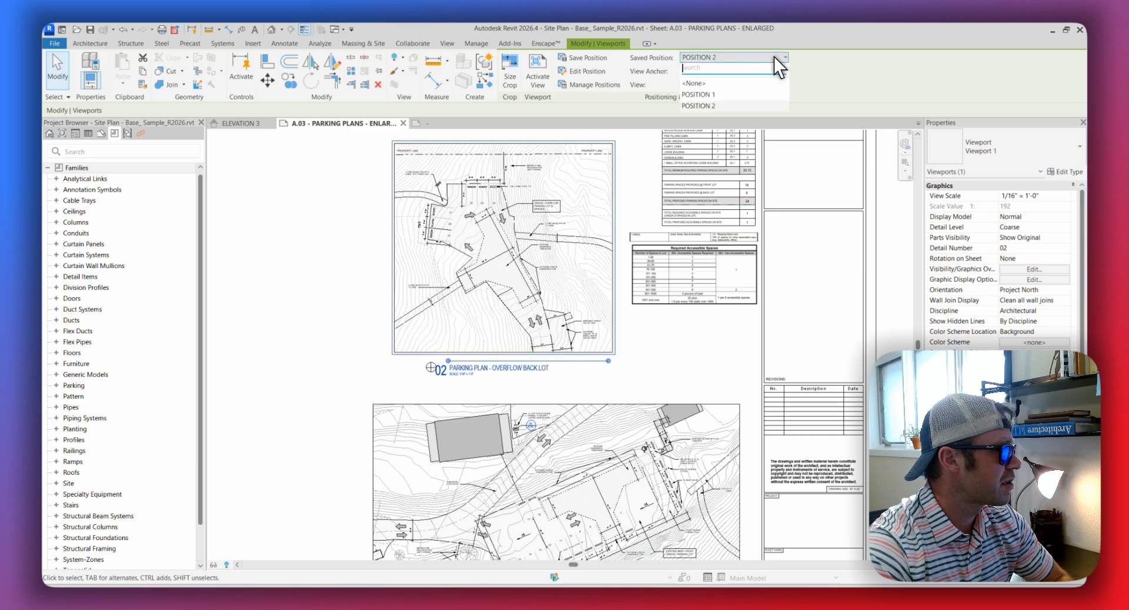
pyautogui.click(834, 66)
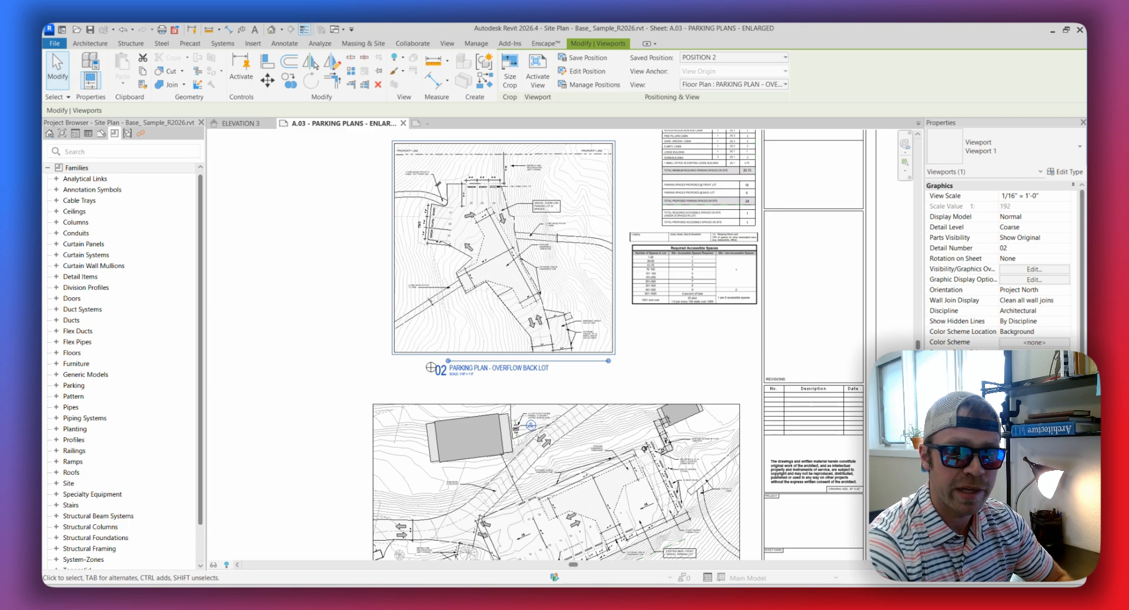
pyautogui.moveTo(637, 364); pyautogui.dragTo(627, 353, button='middle')
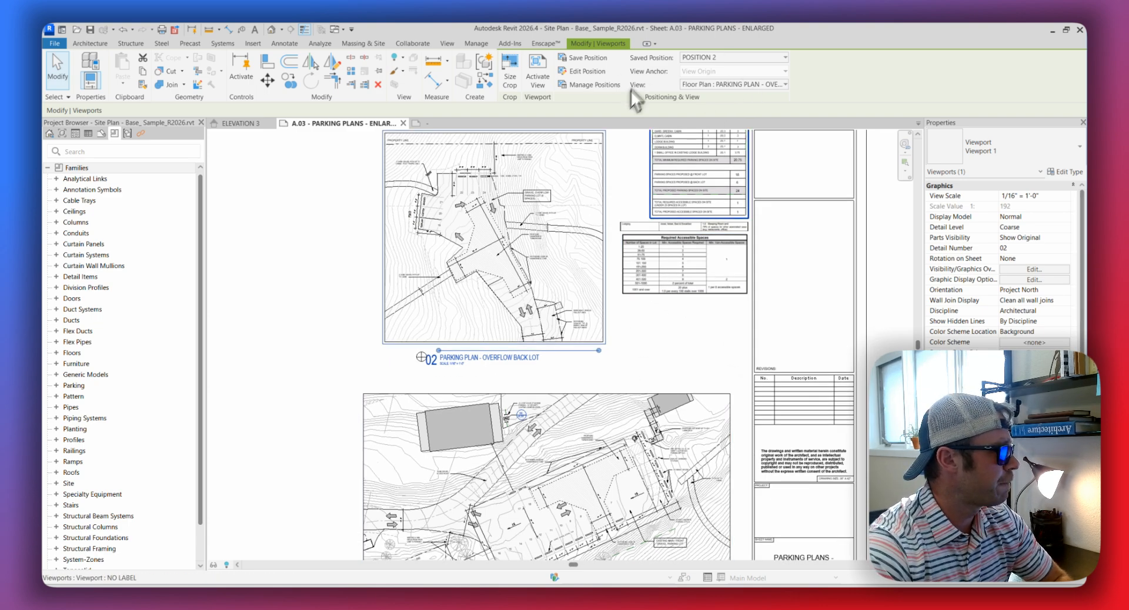
pyautogui.moveTo(676, 373); pyautogui.dragTo(672, 343, button='middle')
pyautogui.click(772, 59)
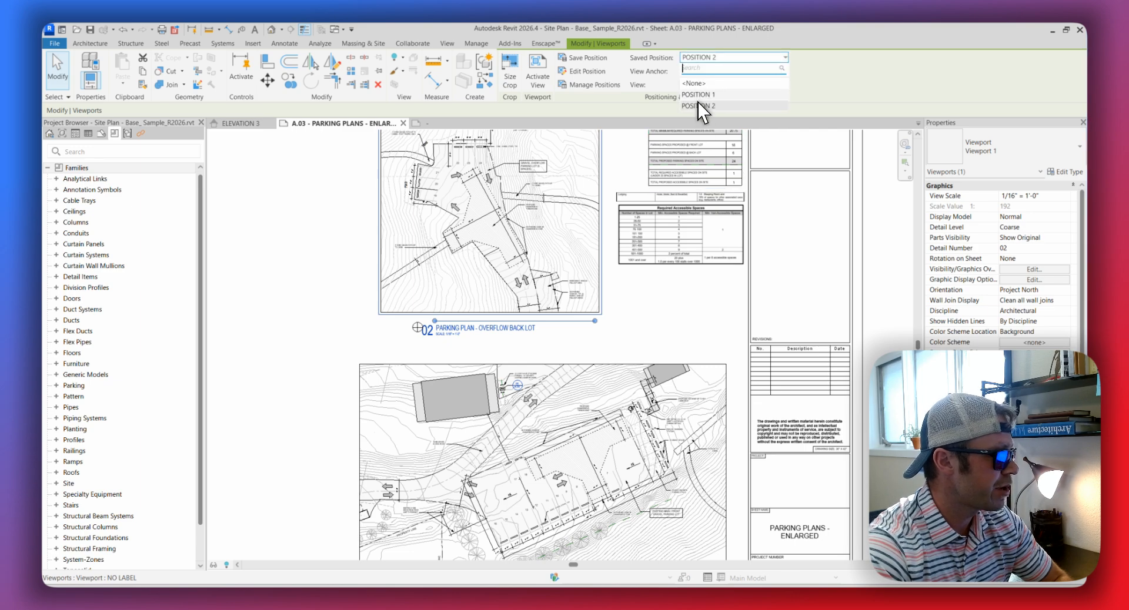
pyautogui.click(835, 69)
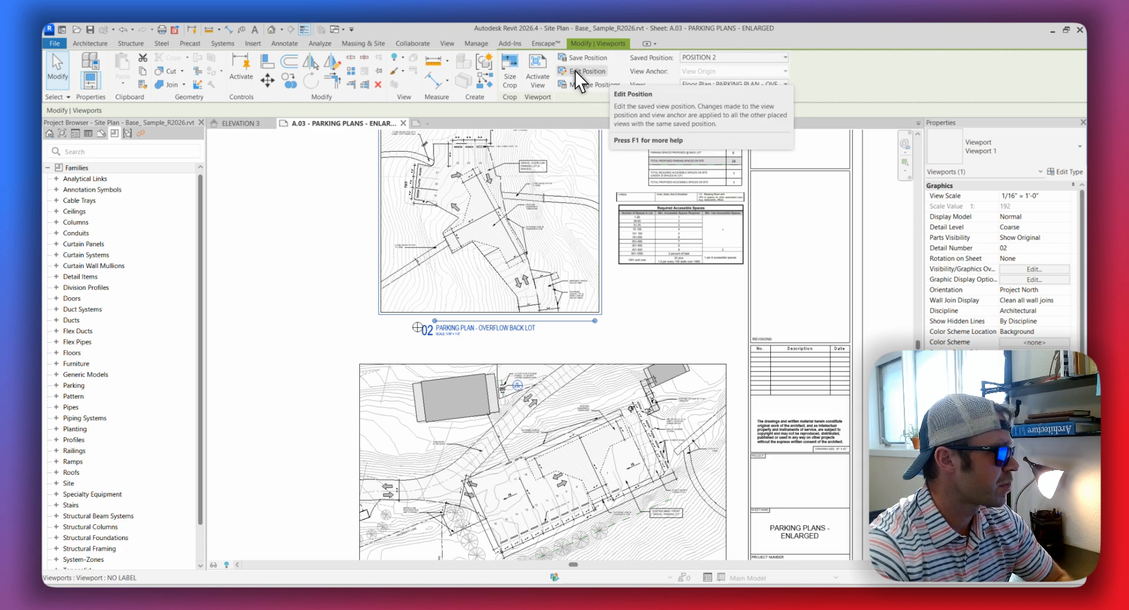
# Review the saved positions and their assigned views in Manage Positions, and close it without changes.
pyautogui.click(605, 86)
pyautogui.moveTo(617, 190); pyautogui.dragTo(789, 165)
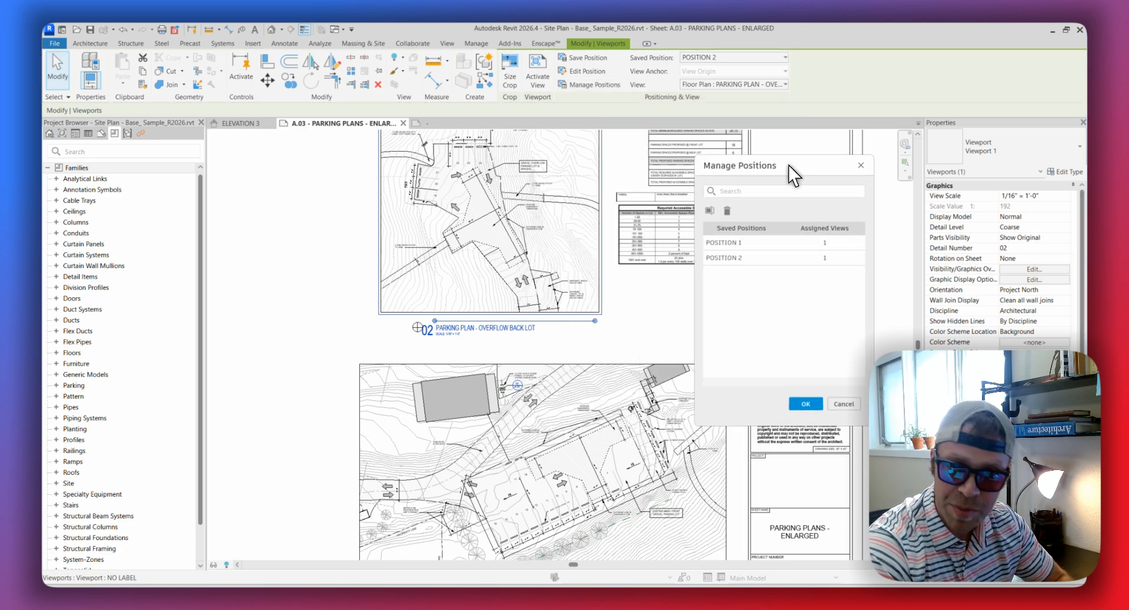
pyautogui.click(861, 165)
pyautogui.click(250, 259)
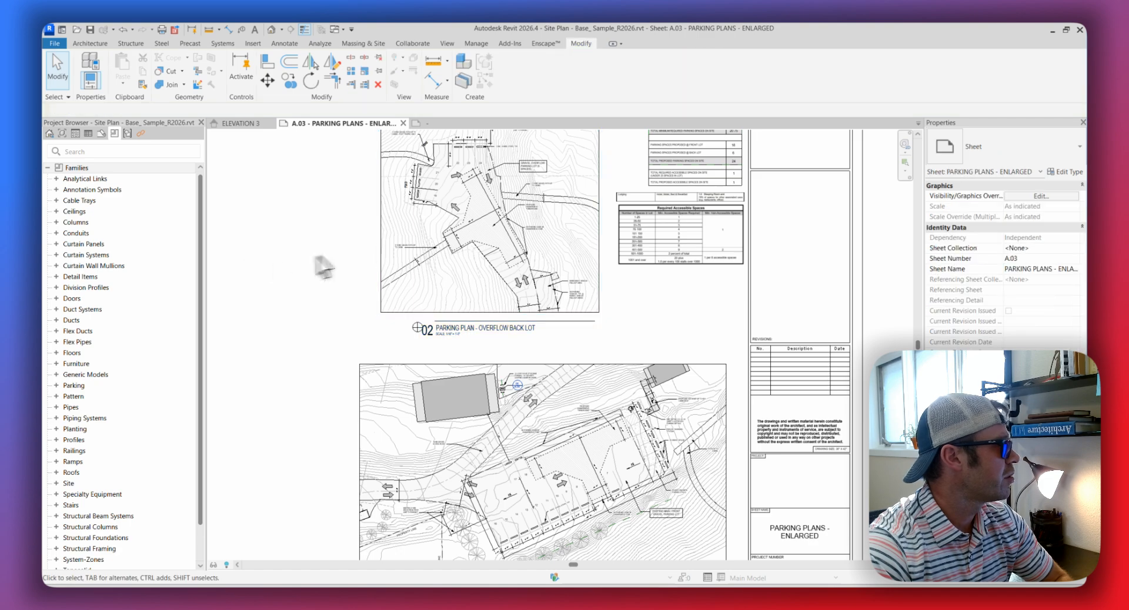
# Open Manage Positions from the Overflow Back Lot viewport and try to select POSITION 1 and POSITION 2 together.
pyautogui.click(488, 221)
pyautogui.moveTo(602, 162); pyautogui.dragTo(599, 184, button='middle')
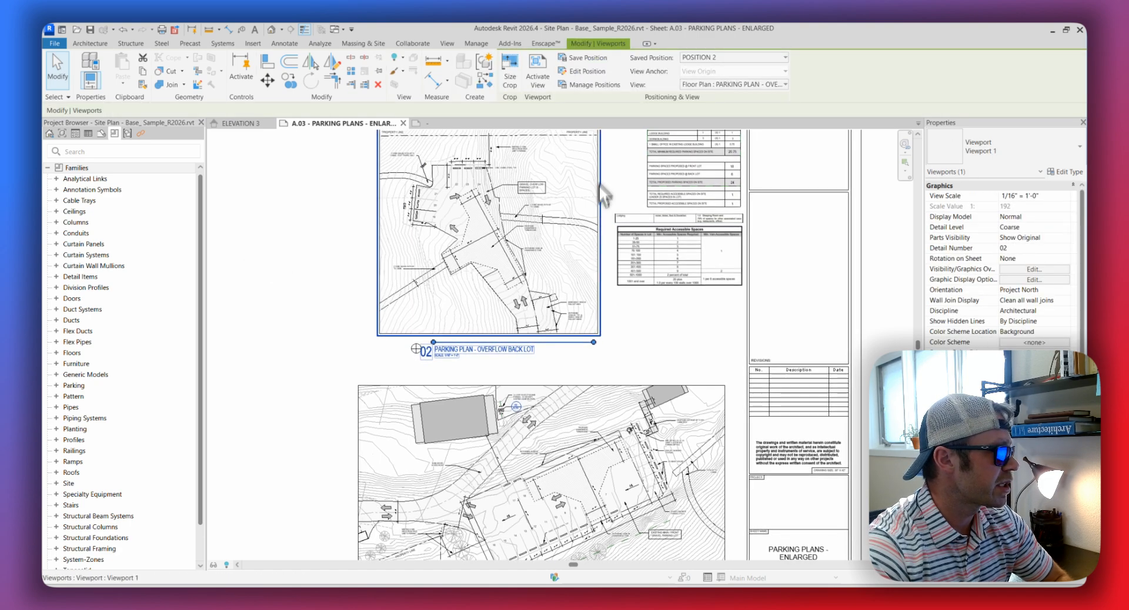
pyautogui.click(594, 85)
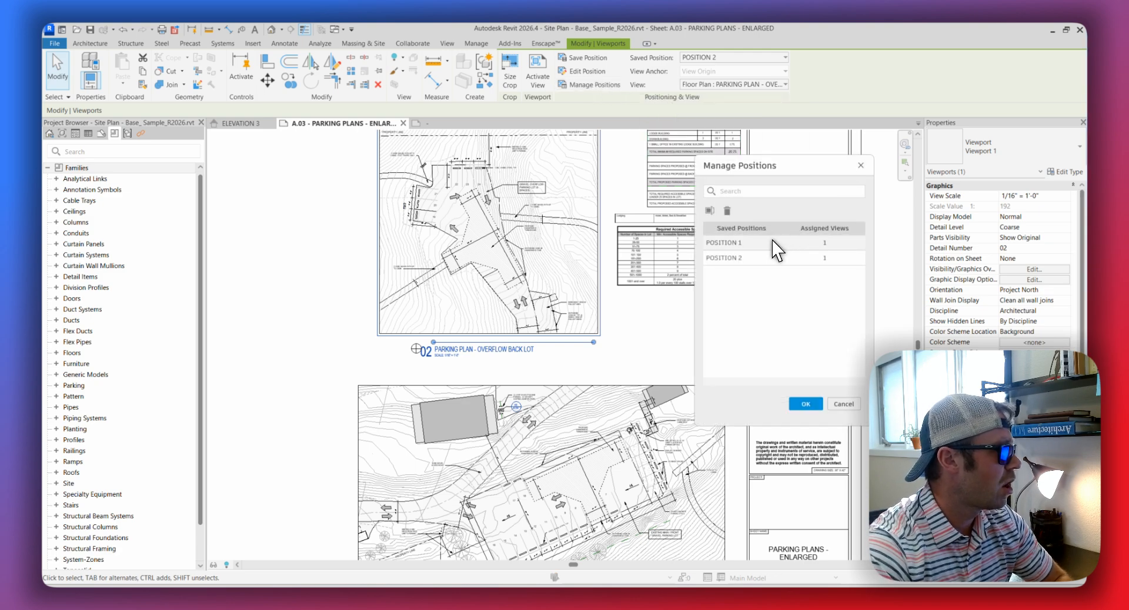
pyautogui.click(764, 258)
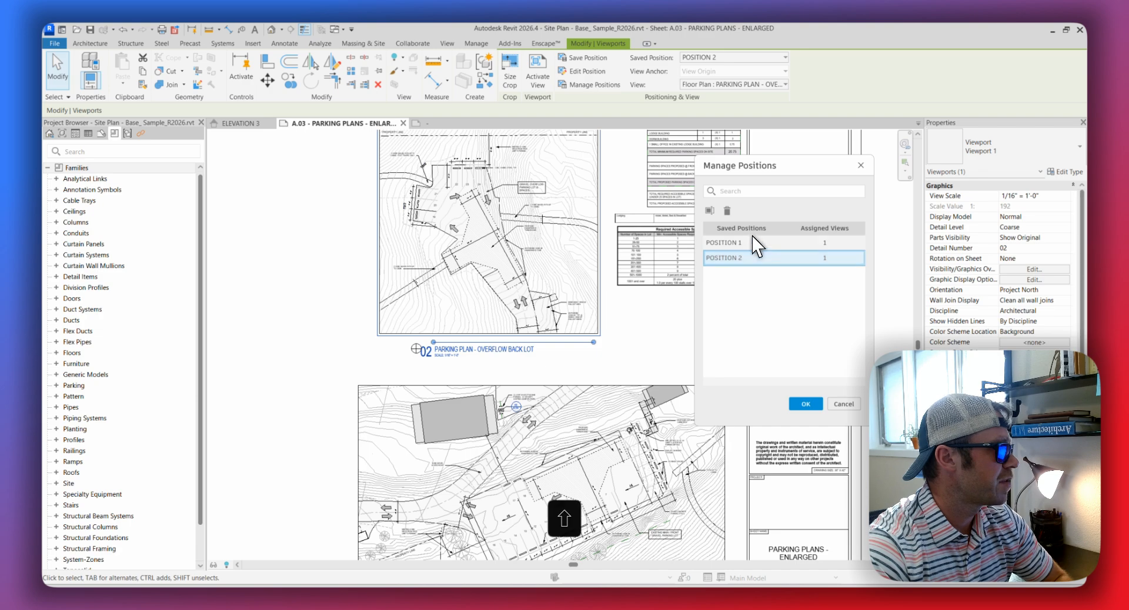
pyautogui.keyDown('shift'); pyautogui.click(752, 241); pyautogui.keyUp('shift')
pyautogui.click(754, 257)
pyautogui.keyDown('shift'); pyautogui.click(759, 242); pyautogui.keyUp('shift')
pyautogui.click(758, 260)
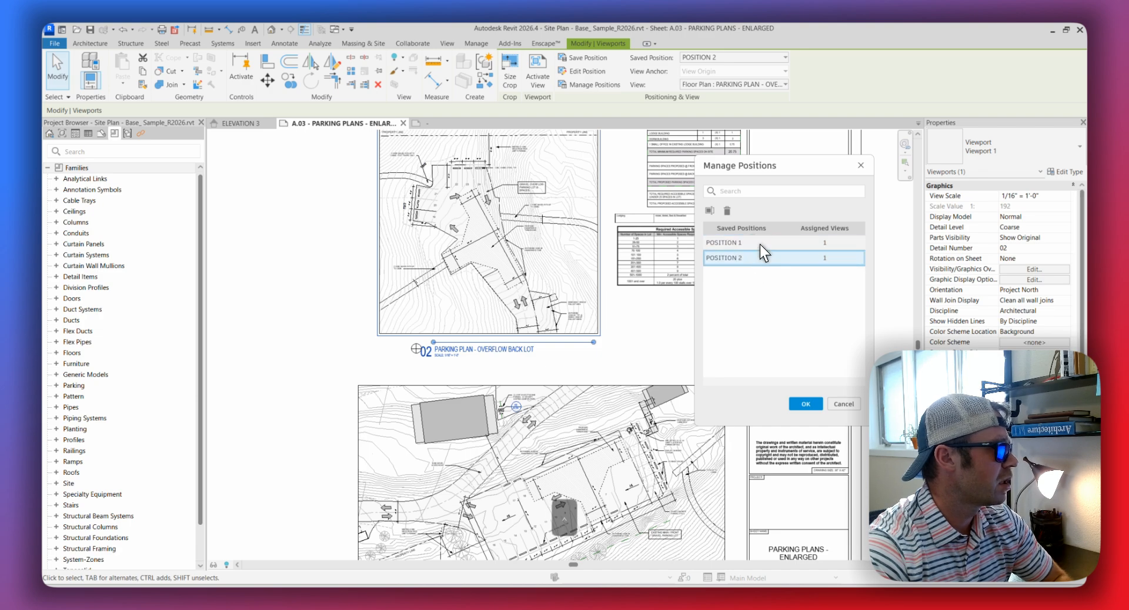
pyautogui.keyDown('shift'); pyautogui.click(760, 244); pyautogui.keyUp('shift')
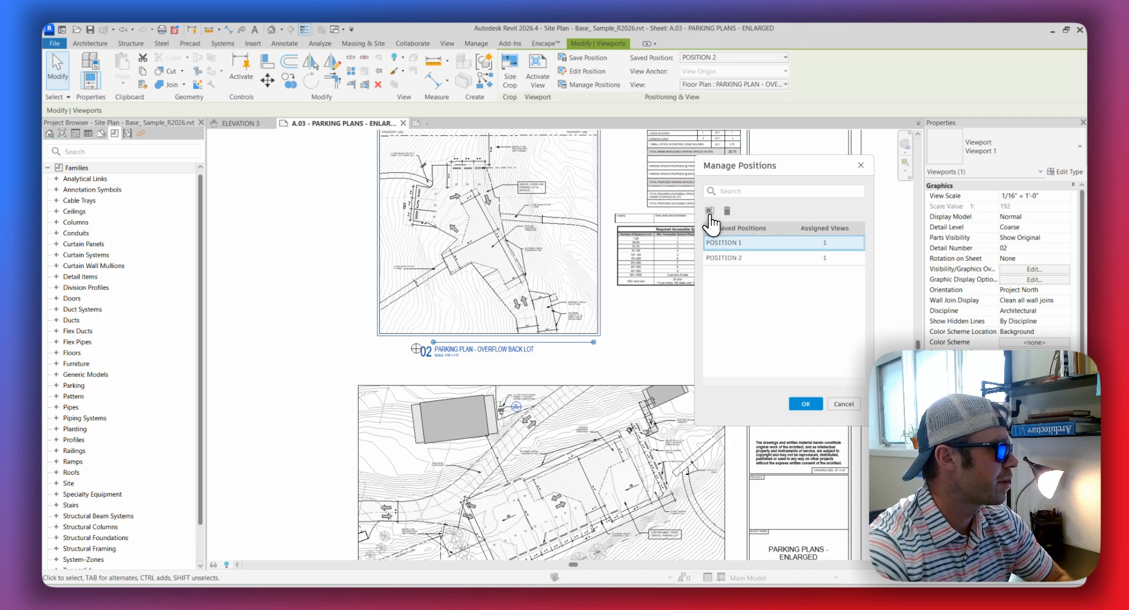
# Delete the saved positions POSITION 1 and POSITION 2, accept the change and deselect the viewport.
pyautogui.click(746, 258)
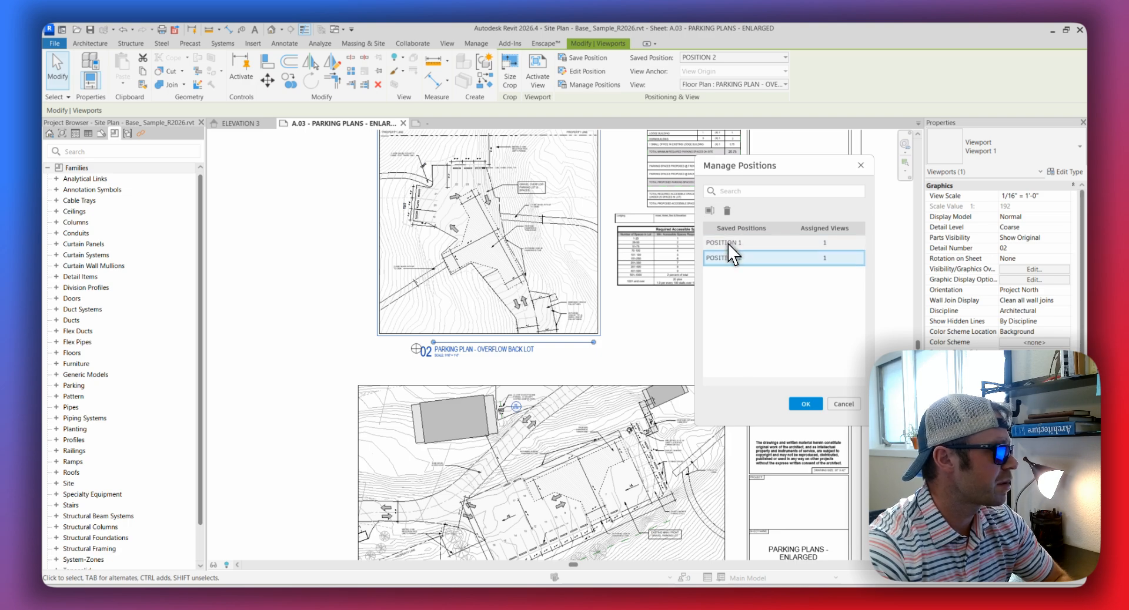
pyautogui.keyDown('shift'); pyautogui.click(730, 244); pyautogui.keyUp('shift')
pyautogui.click(727, 211)
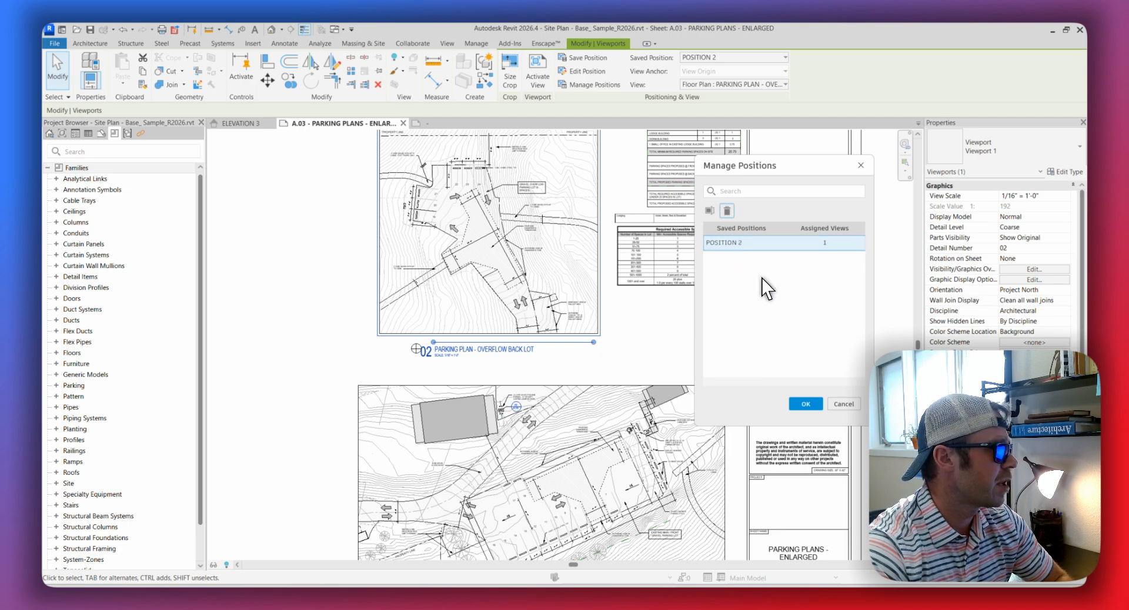
pyautogui.click(727, 211)
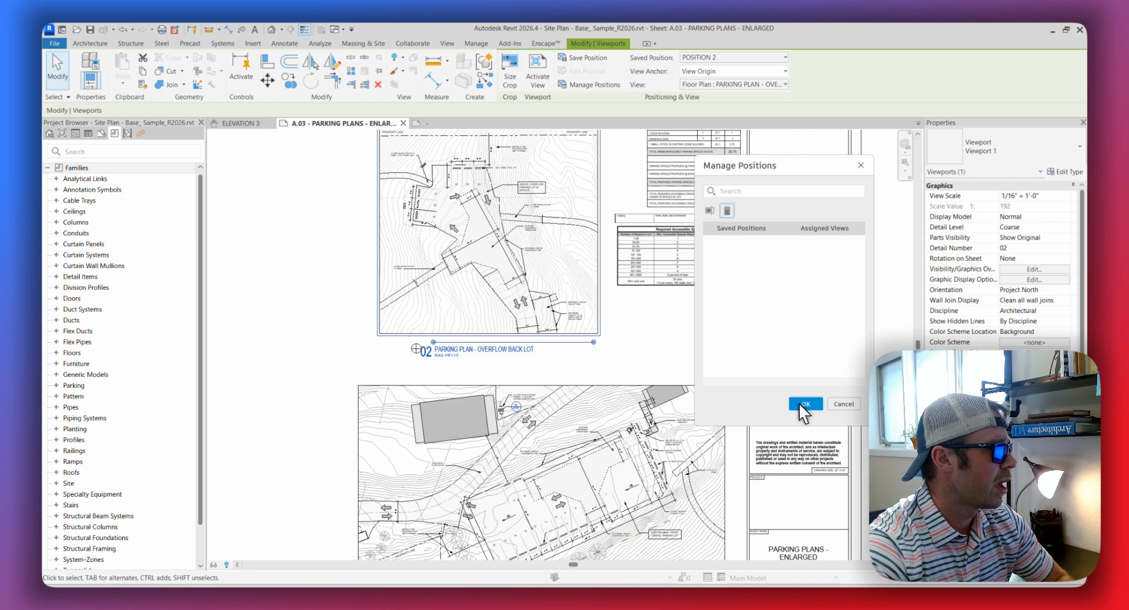
pyautogui.click(804, 404)
pyautogui.press('Escape')
# Review the saved positions and the selectable views for the Front Parking Lot viewport without changing either.
pyautogui.moveTo(643, 336); pyautogui.dragTo(612, 358, button='middle')
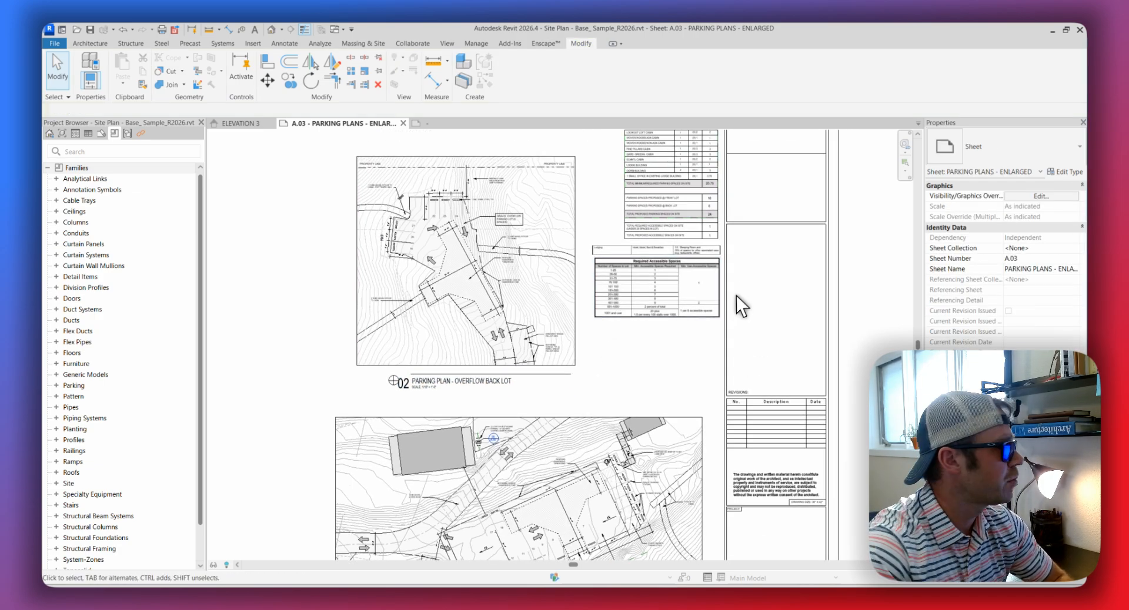
pyautogui.moveTo(665, 321); pyautogui.dragTo(685, 308, button='middle')
pyautogui.moveTo(643, 342); pyautogui.dragTo(636, 292, button='middle')
pyautogui.press('Escape')
pyautogui.click(568, 397)
pyautogui.click(759, 60)
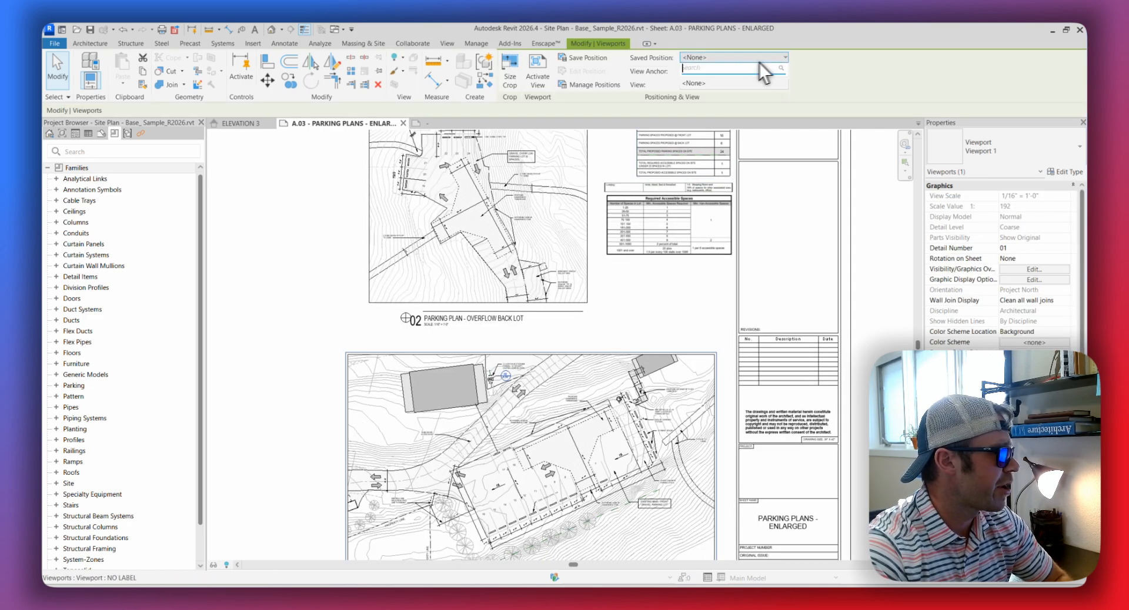
pyautogui.click(834, 67)
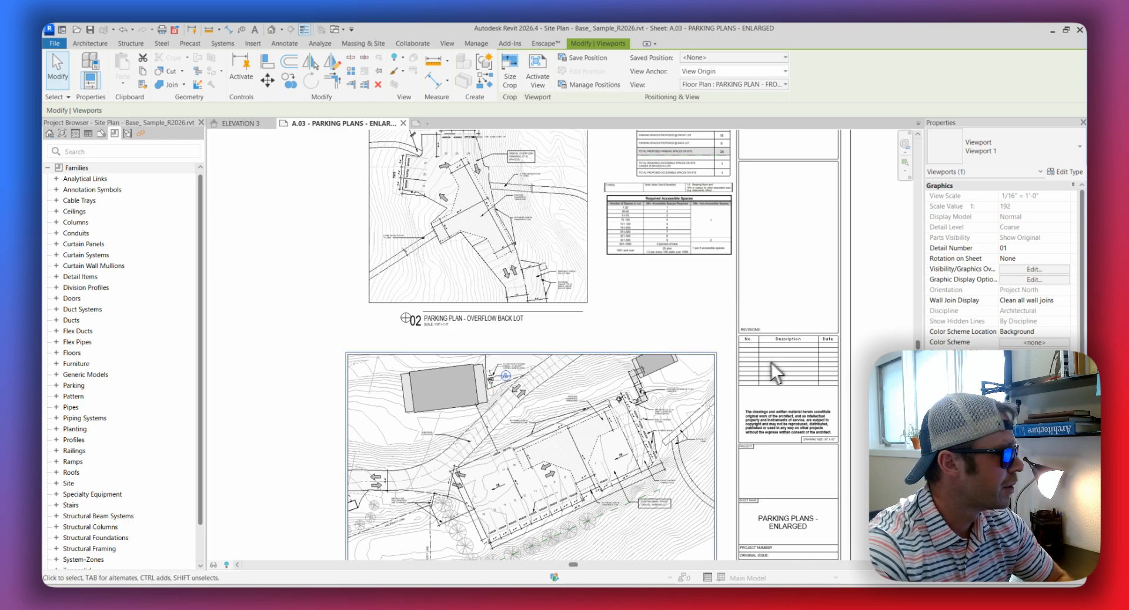
pyautogui.click(781, 82)
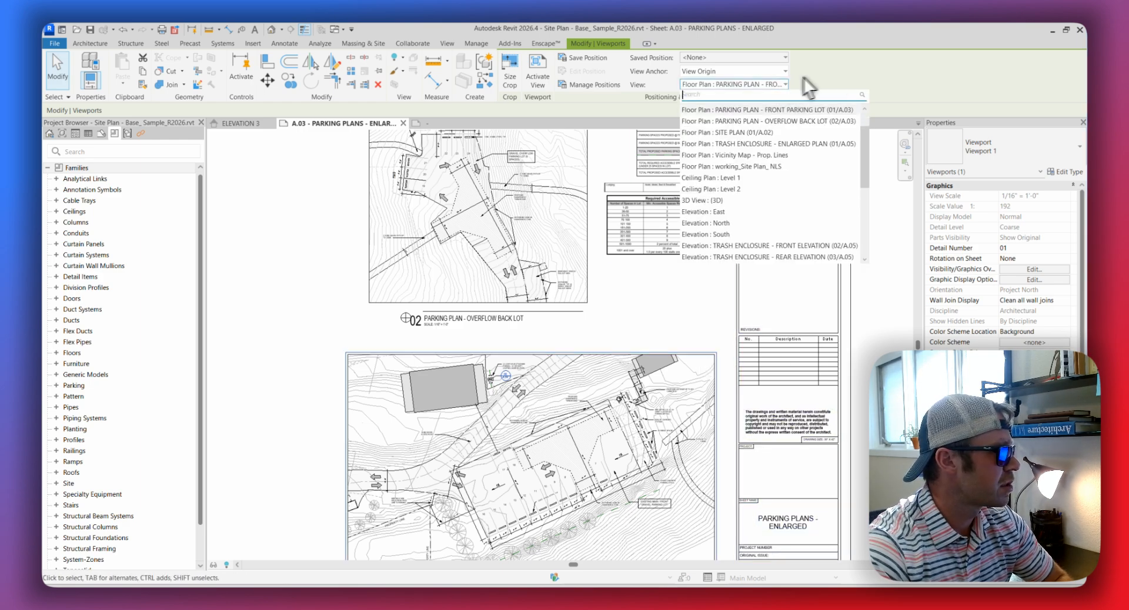
pyautogui.click(859, 69)
# Check the view assigned to the Overflow Back Lot viewport without changing it, and reselect the Front Parking Lot viewport.
pyautogui.click(582, 297)
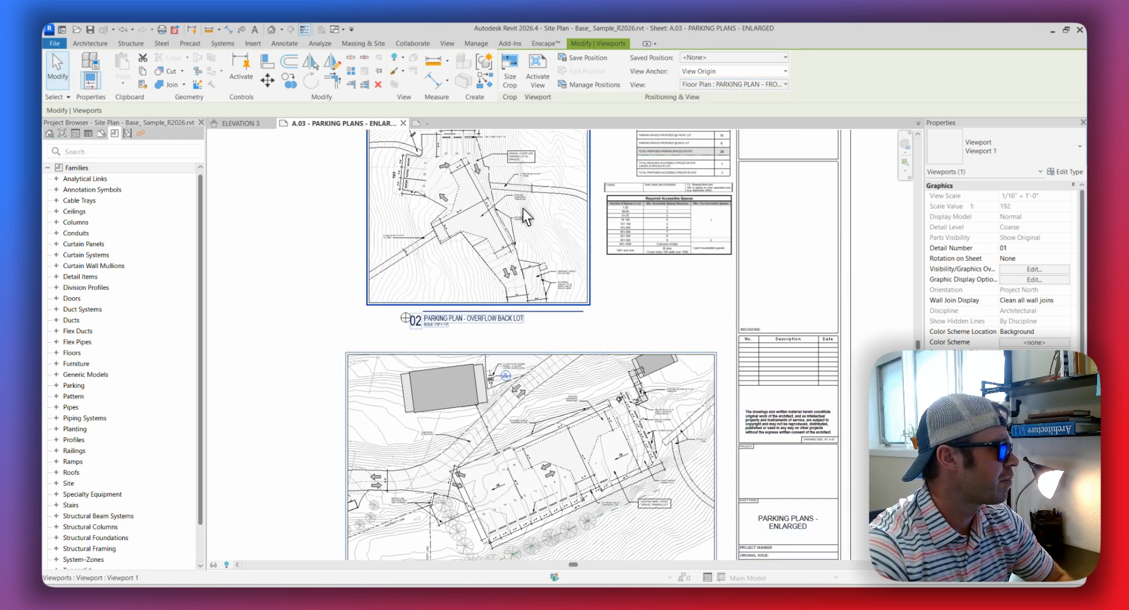
pyautogui.click(774, 84)
pyautogui.click(863, 69)
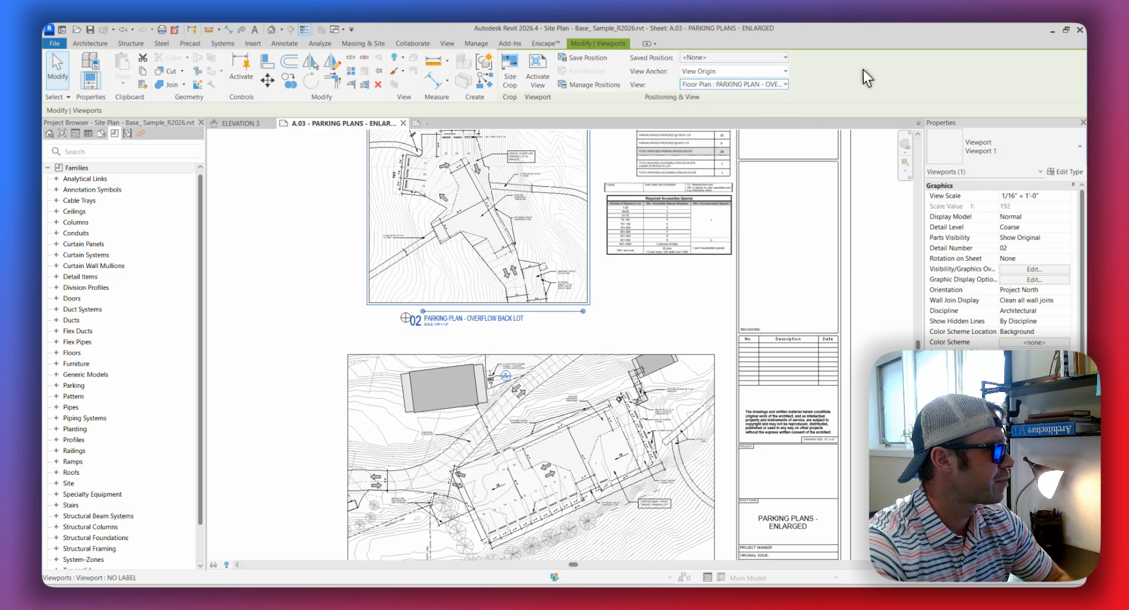
pyautogui.click(573, 377)
pyautogui.scroll(1, 549, 274)
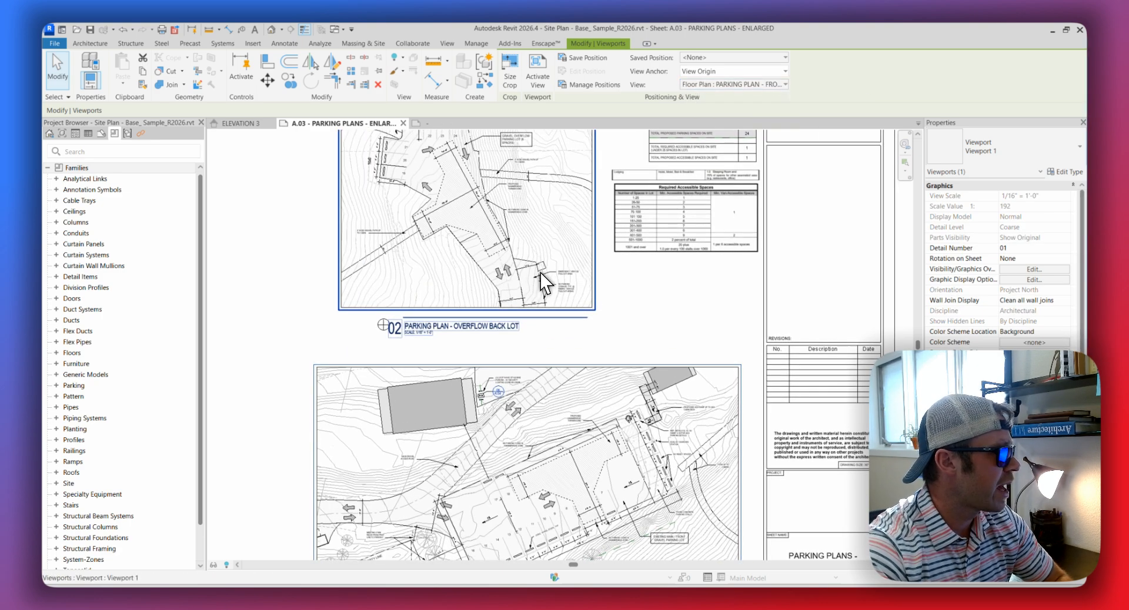